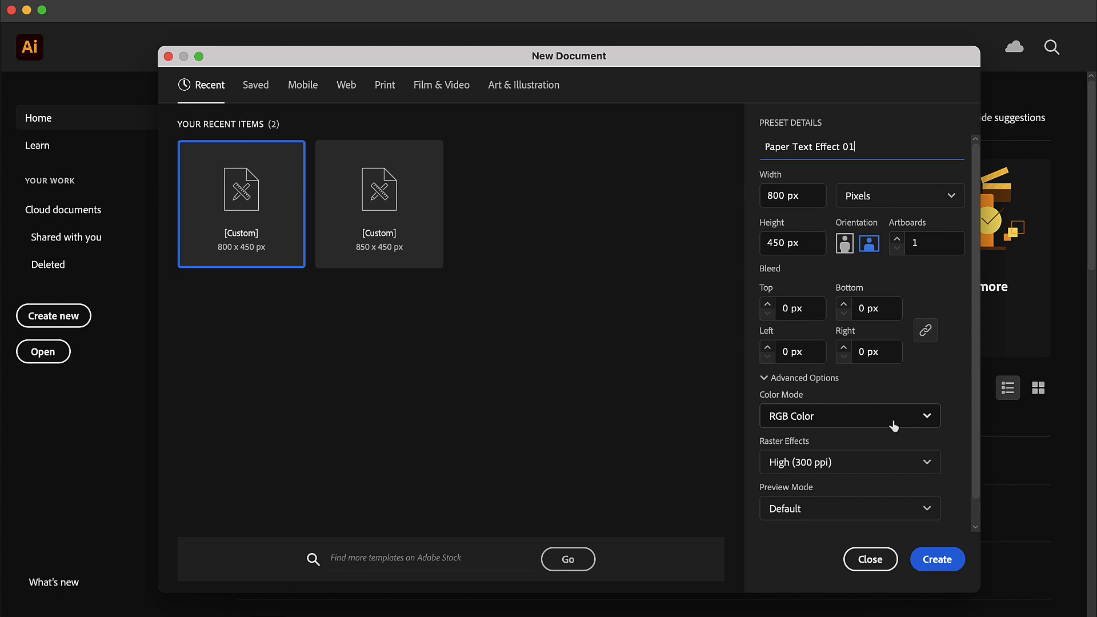
Create the 800 x 450 px RGB document "Paper Text Effect 01" and add two new layers above Layer 1
left_click(936, 562)
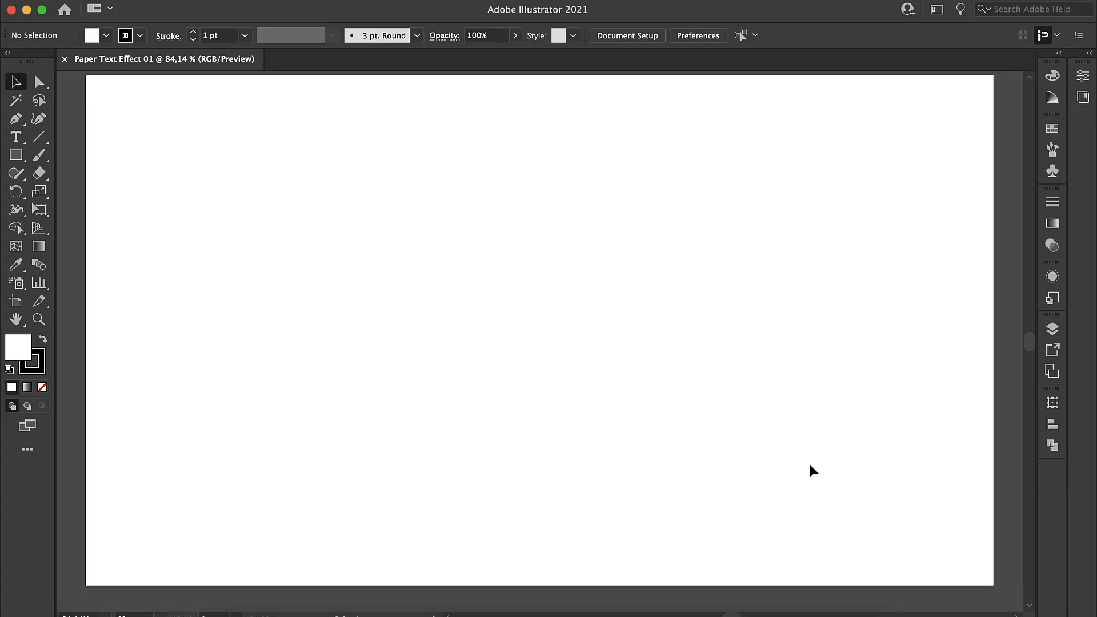
key("super+minus")
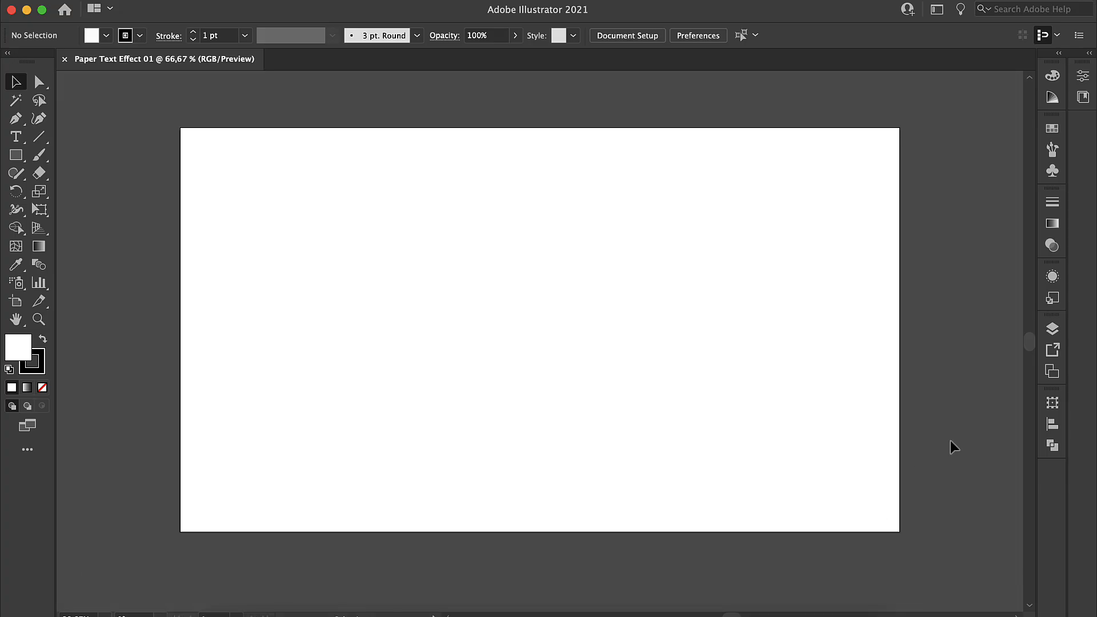
left_click(1052, 328)
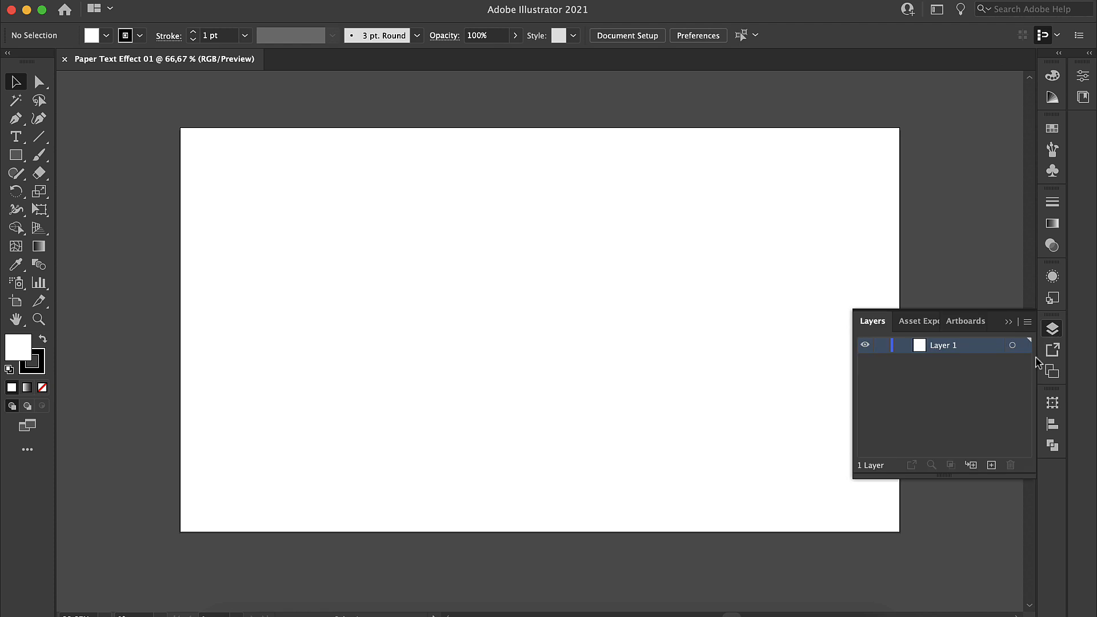
left_click(991, 465)
left_click(992, 465)
Rename the three layers, from lowest to highest, as Background, Text Effect and Ornament
double_click(951, 378)
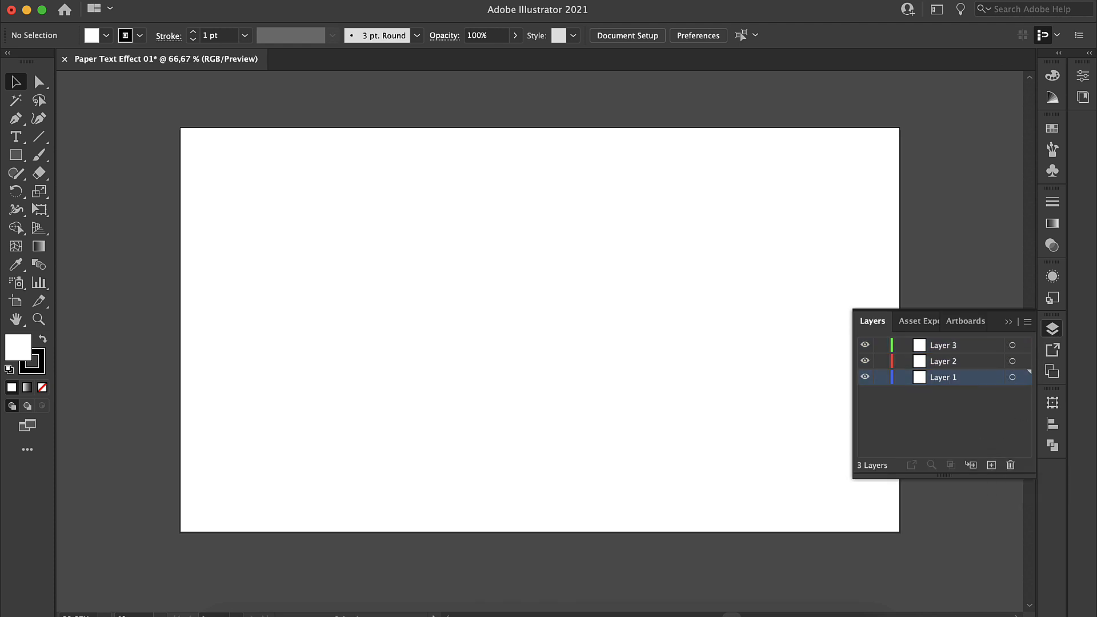
type("Background")
double_click(943, 365)
type("Text Effect")
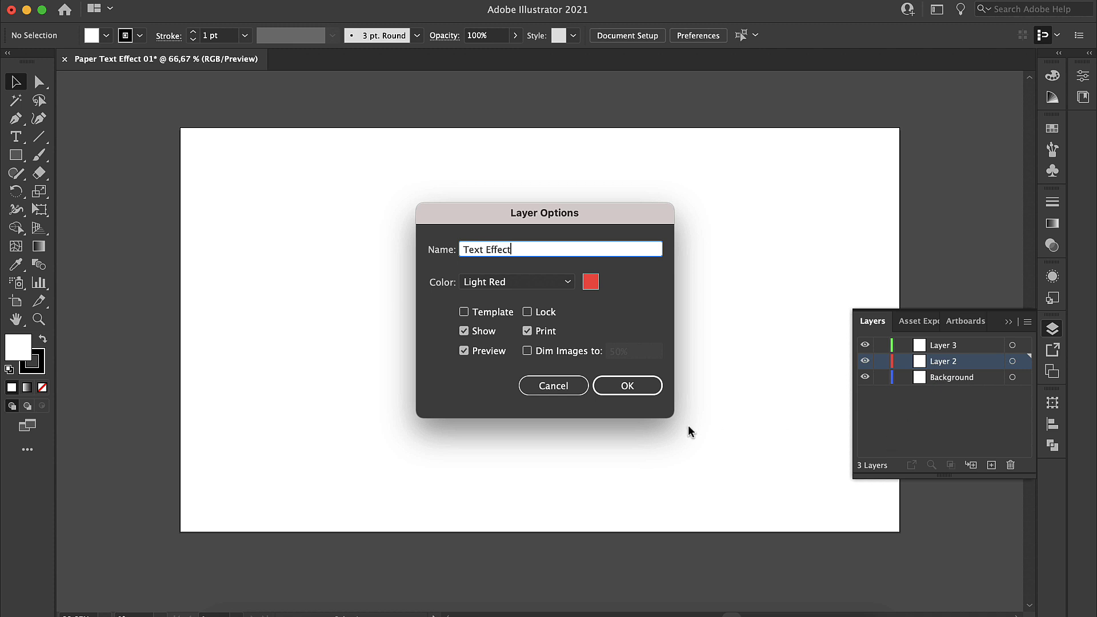
left_click(628, 386)
double_click(948, 348)
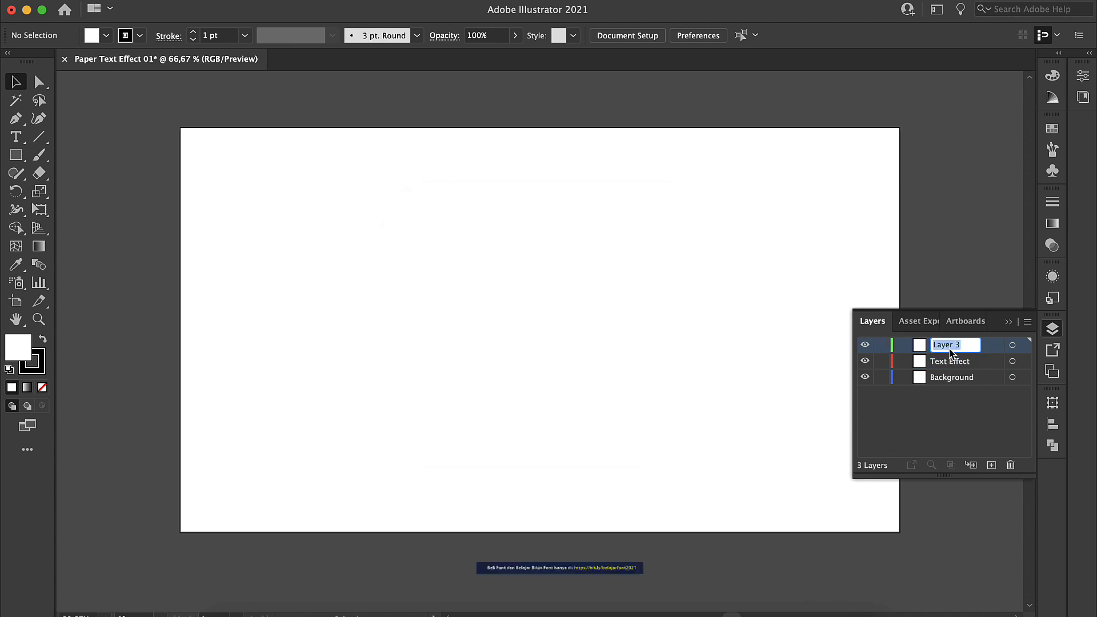
type("Ornament")
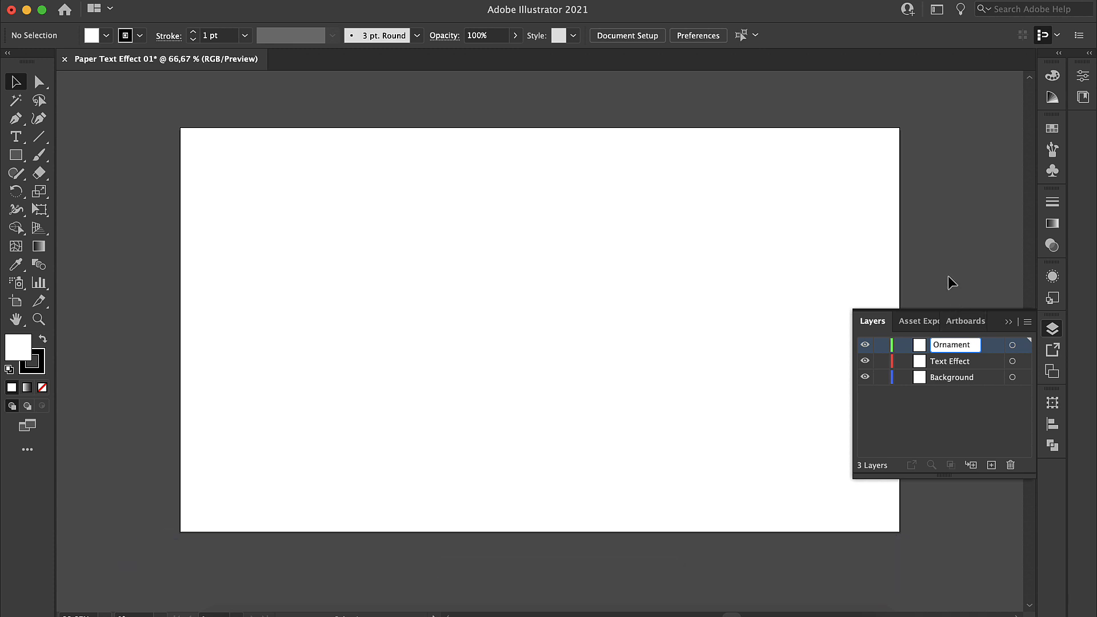
key("Return")
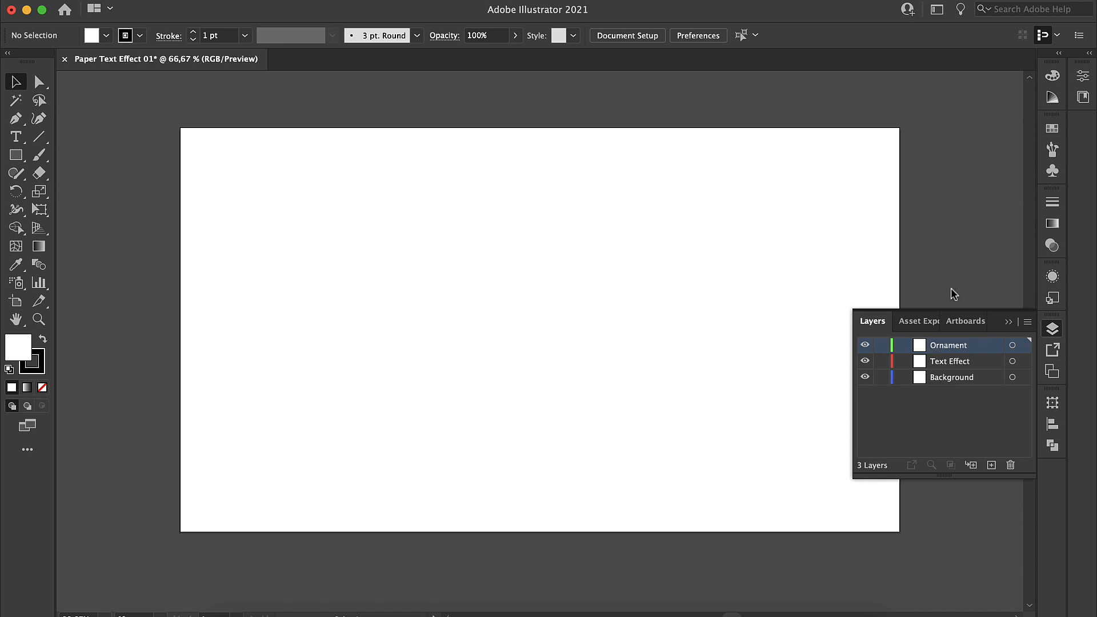
Draw a rectangle on the Background layer that covers the whole artboard
left_click(949, 377)
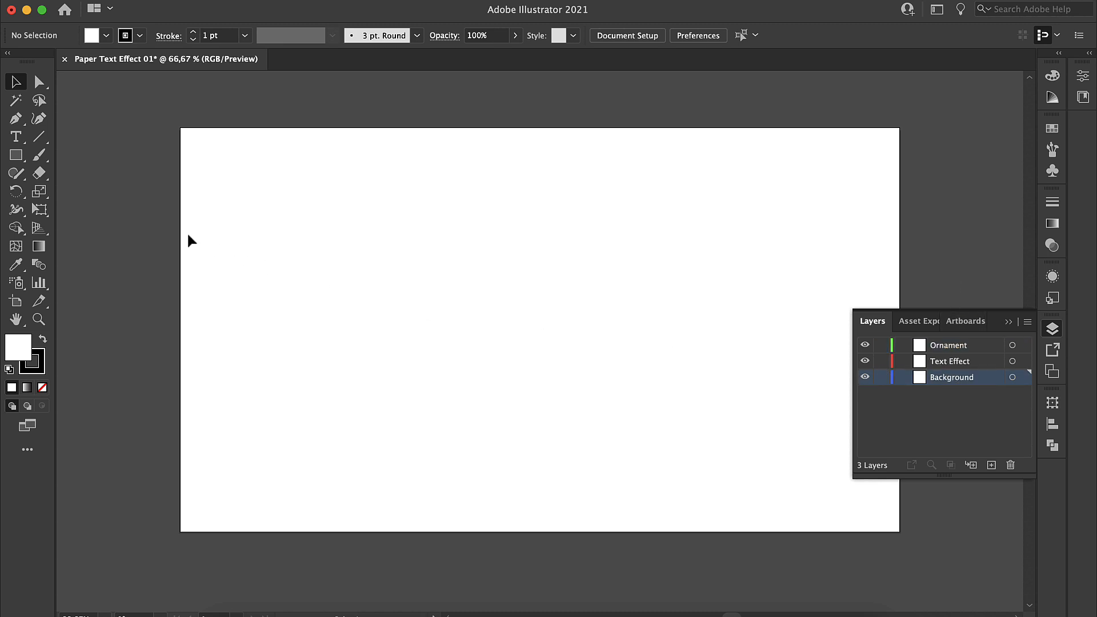
left_click(16, 155)
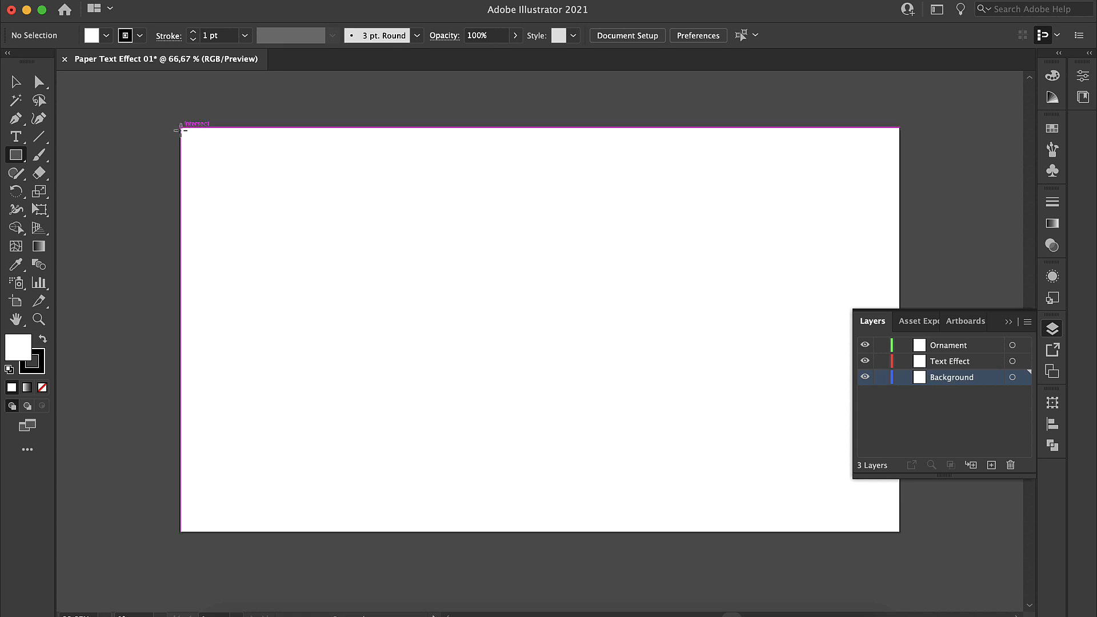
left_click_drag(182, 129, 900, 532)
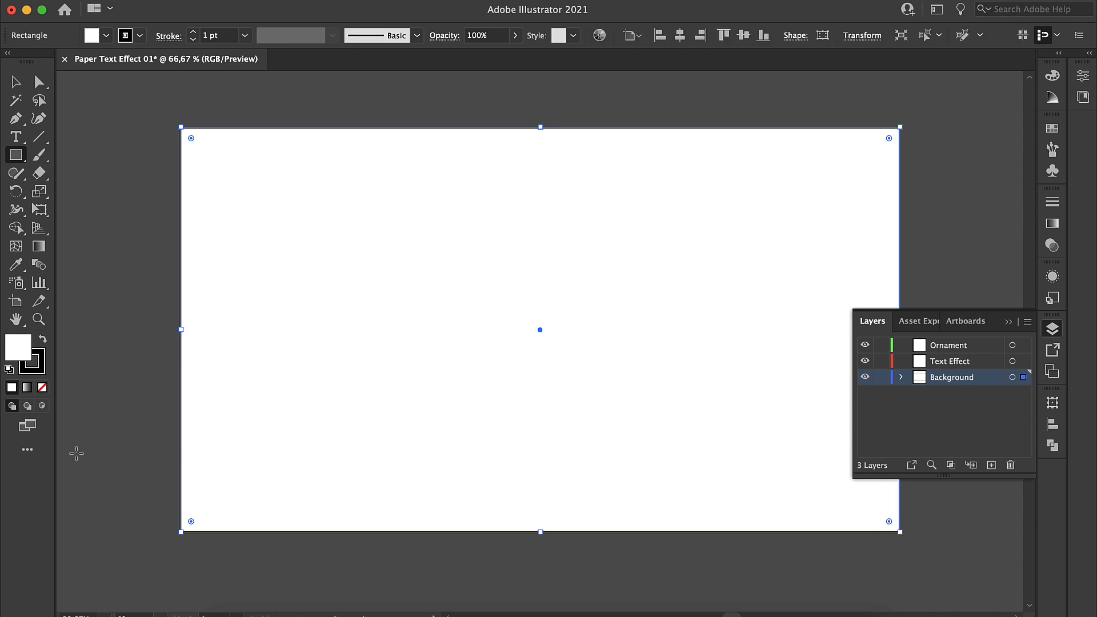
Give the background rectangle a black fill and no stroke
left_click(43, 339)
left_click(36, 361)
key("slash")
left_click(24, 347)
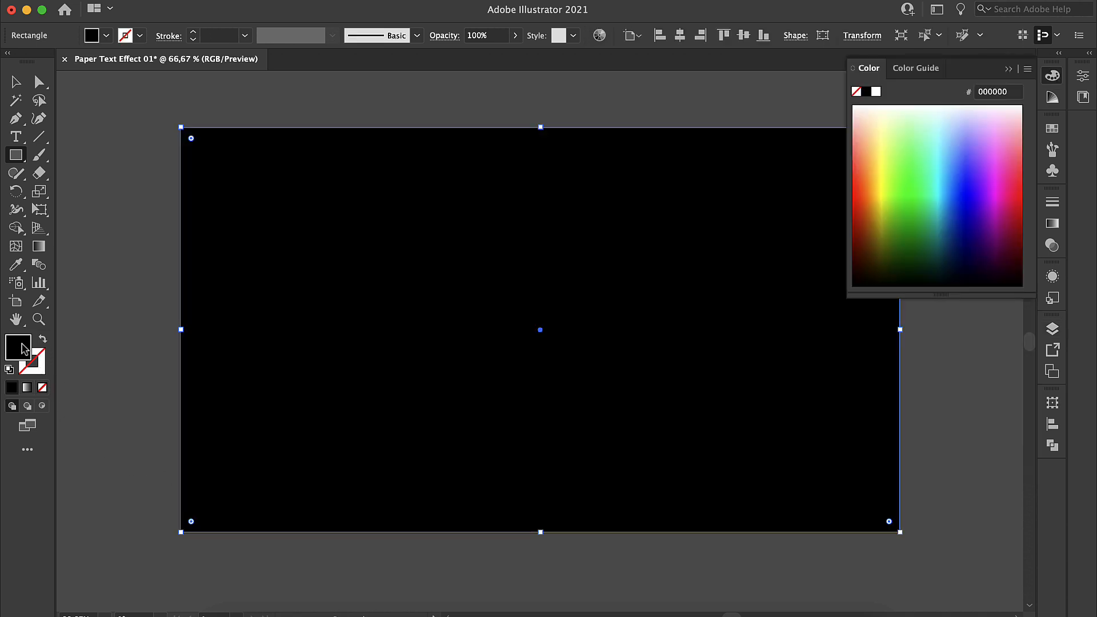
left_click(16, 82)
left_click(129, 103)
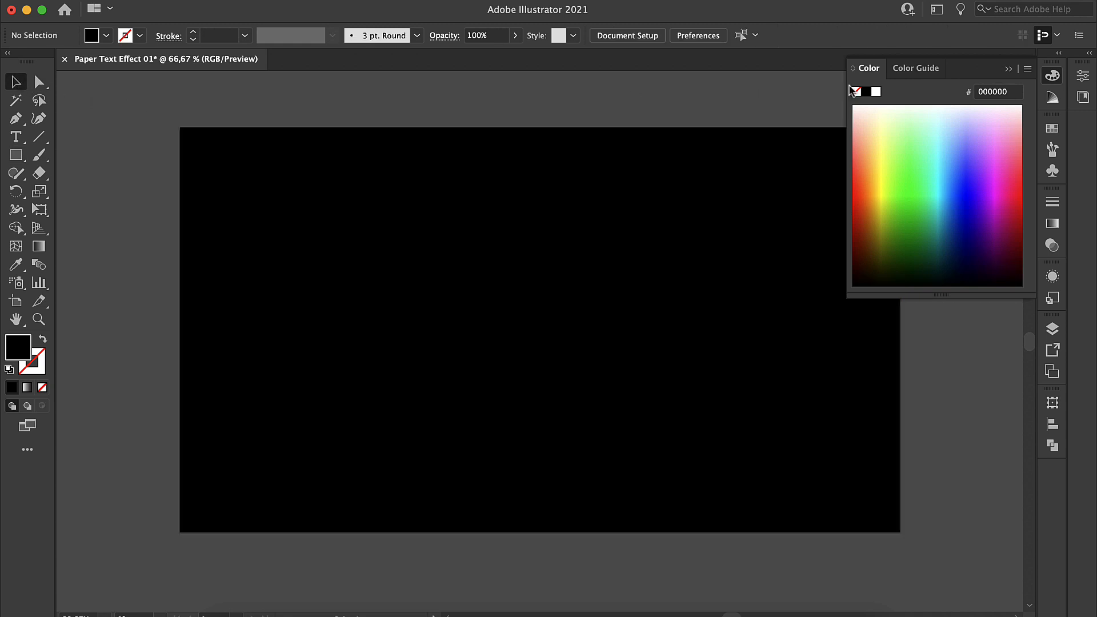
left_click(1010, 71)
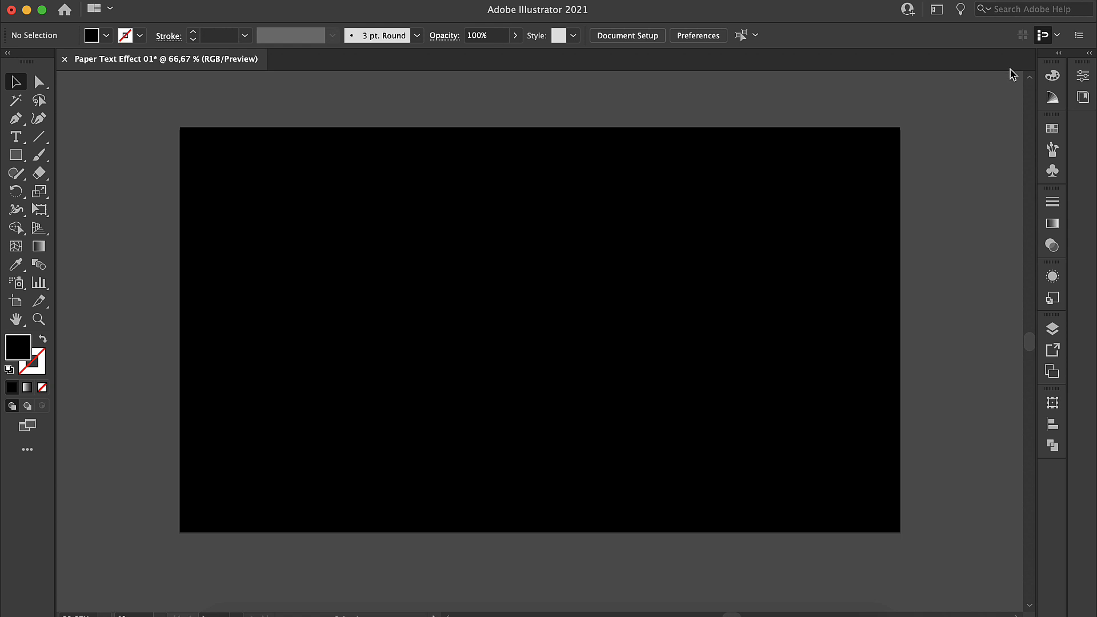
Fill the background rectangle with a linear gradient running from a light blue swatch to a pink swatch
left_click(834, 286)
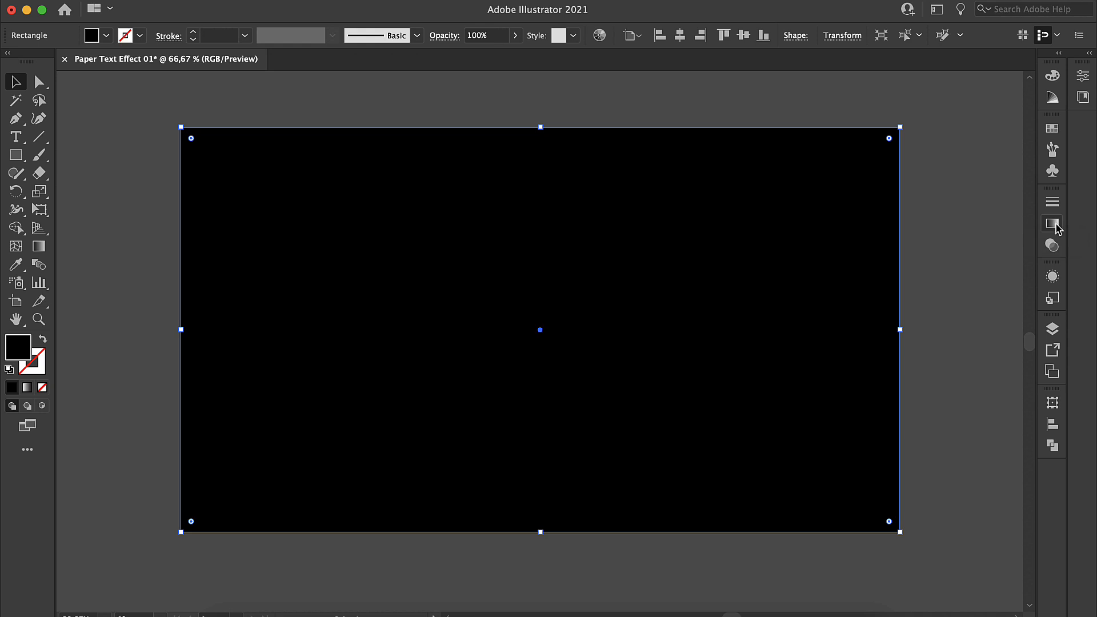
left_click(1052, 224)
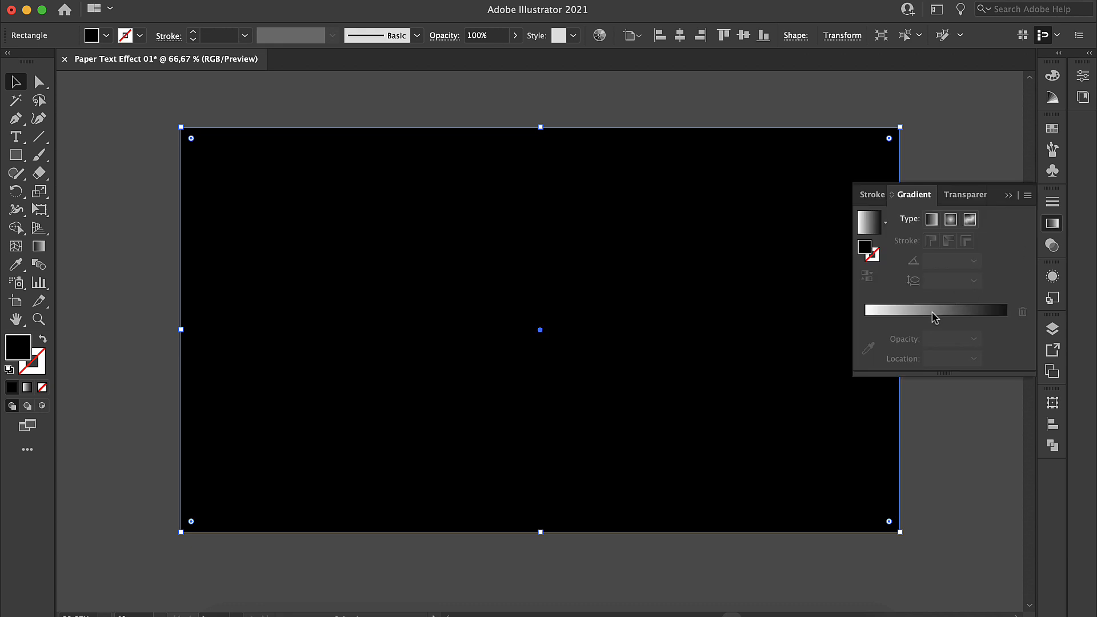
left_click(931, 311)
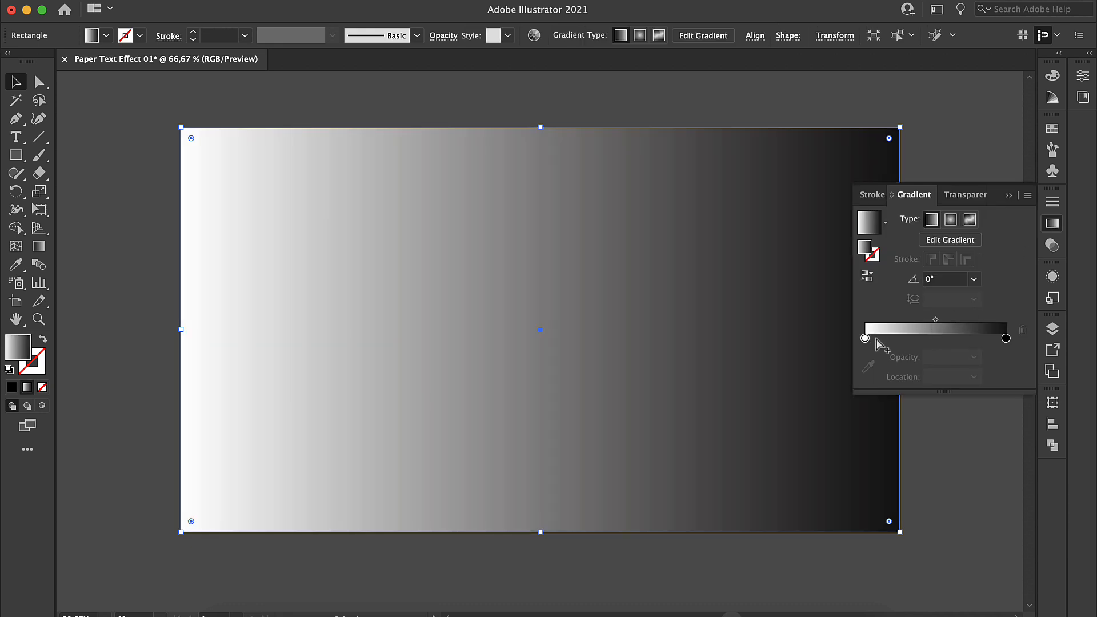
double_click(864, 338)
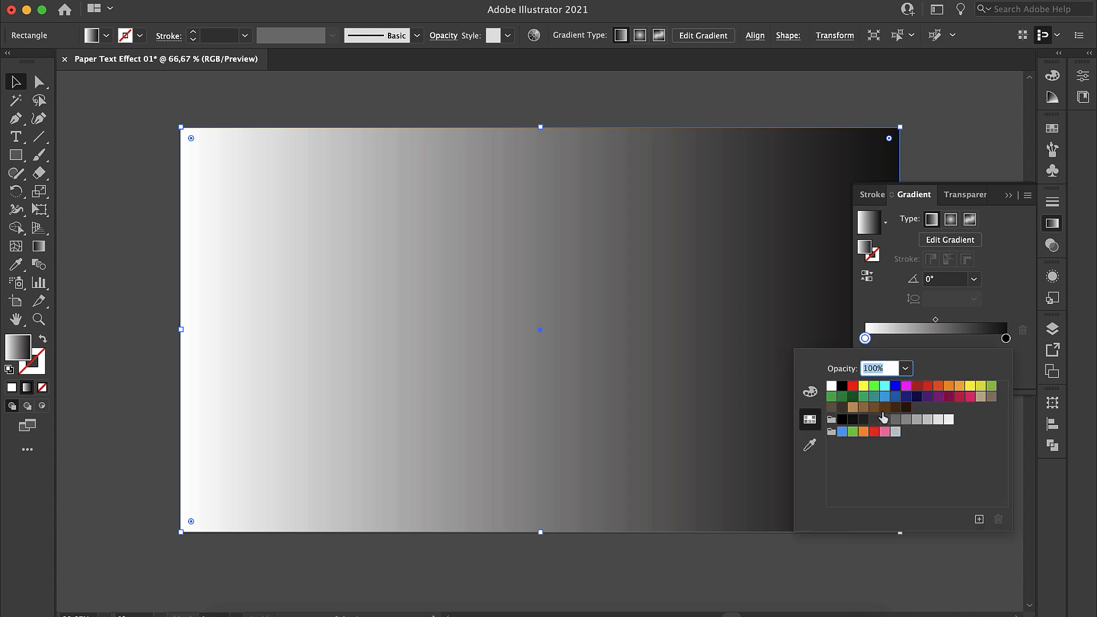
left_click(842, 431)
double_click(1005, 338)
left_click(885, 432)
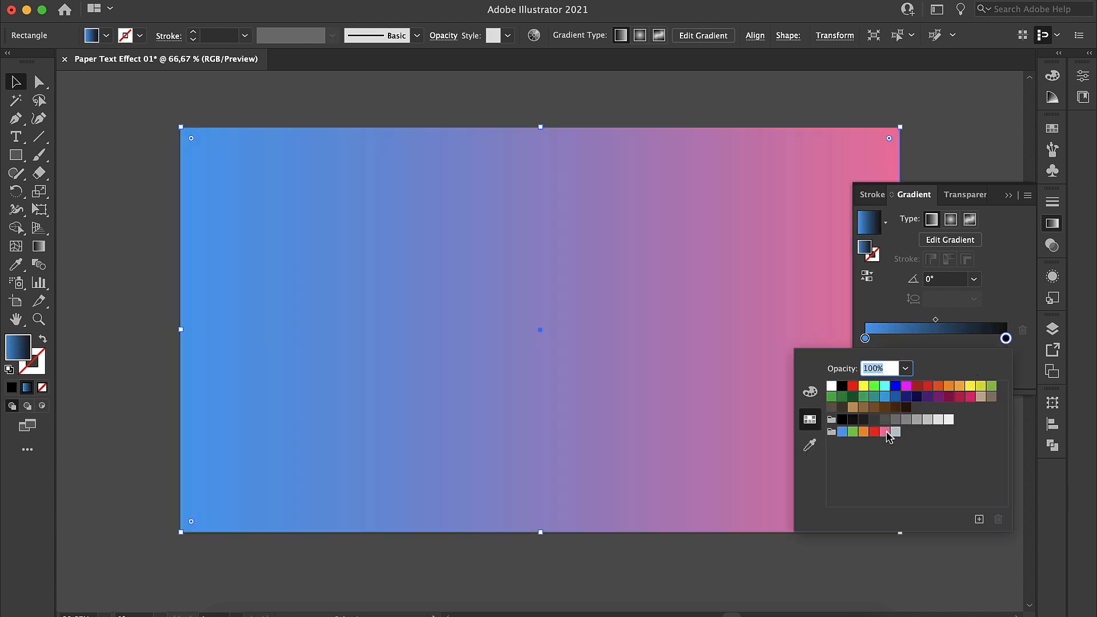
left_click(943, 155)
left_click(875, 101)
Redirect the rectangle's gradient diagonally at about -119°, with blue at the upper right and pink at the lower left
left_click(728, 212)
key("g")
left_click_drag(694, 87, 402, 573)
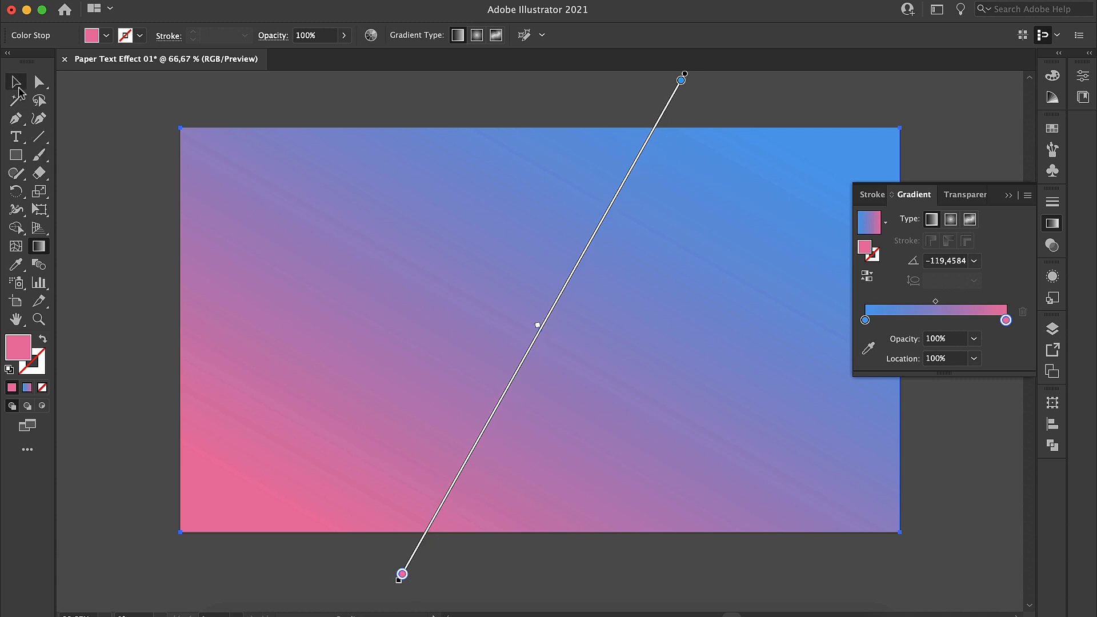
left_click(16, 82)
left_click(120, 114)
Draw a straight vertical line with the Pen tool just outside the artboard's left edge, as tall as the artboard
key("super+minus")
key("super+minus")
key("super+equal")
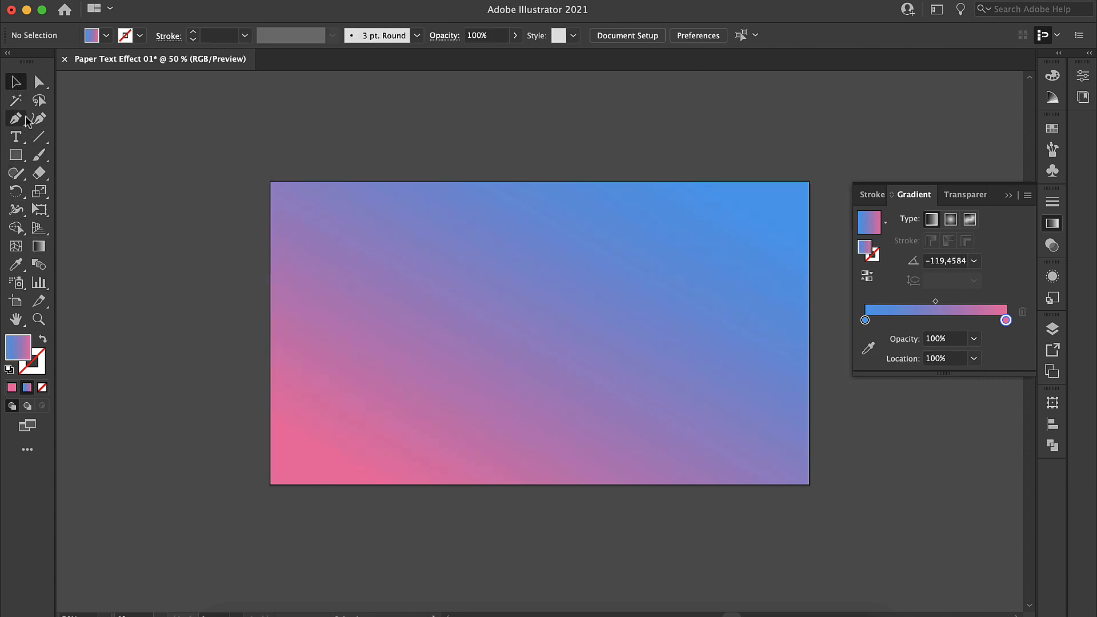
left_click(318, 275)
left_click(22, 122)
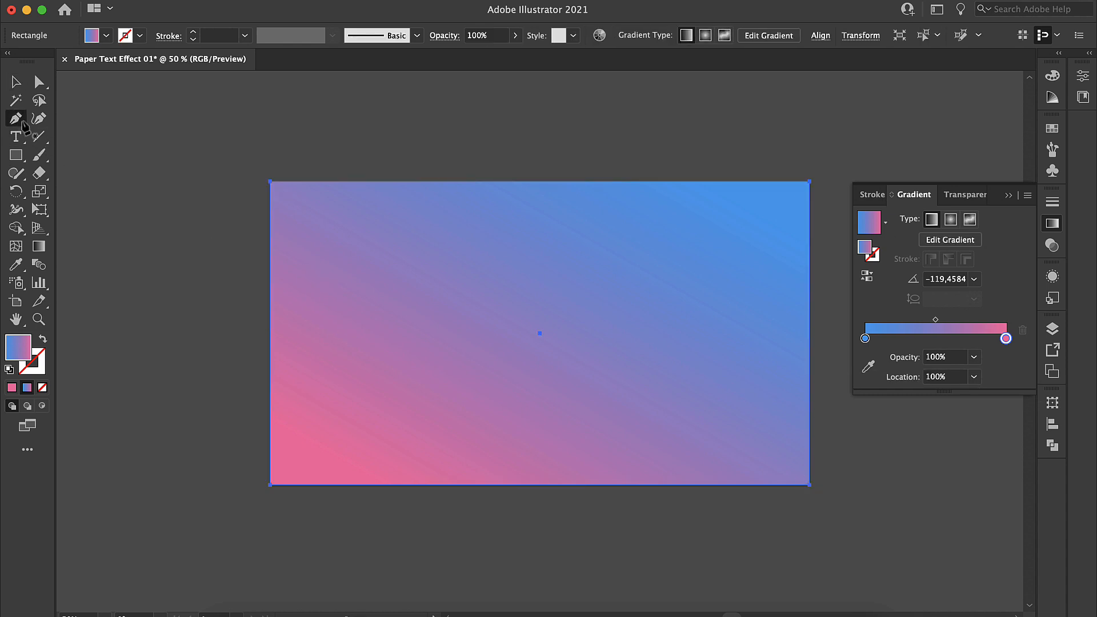
left_click(285, 182)
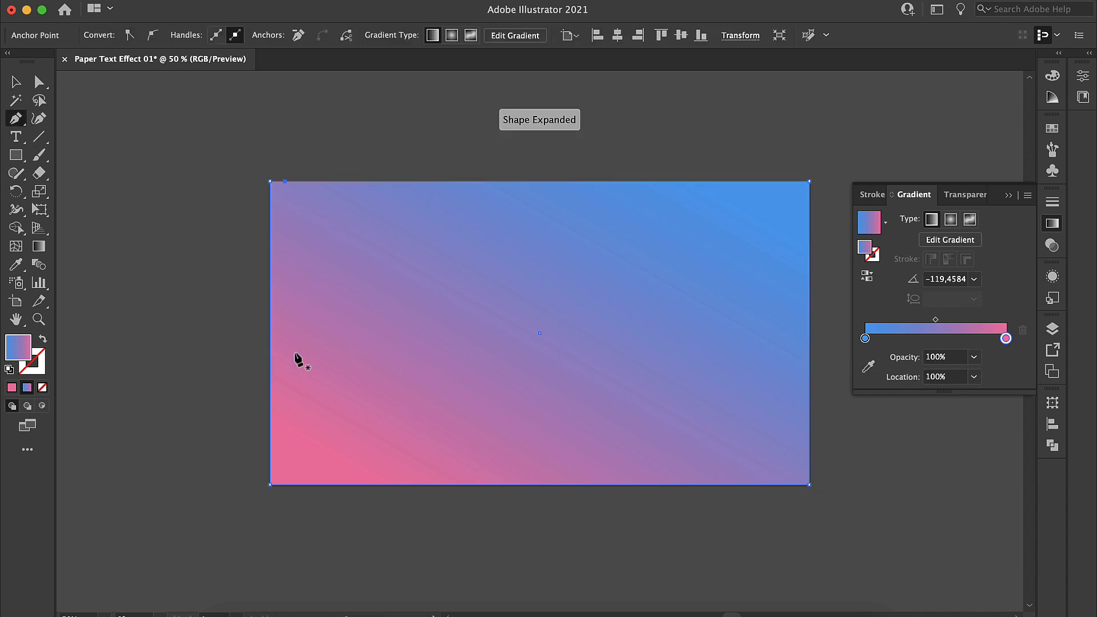
key("cmd+z")
left_click(247, 181)
left_click(246, 484)
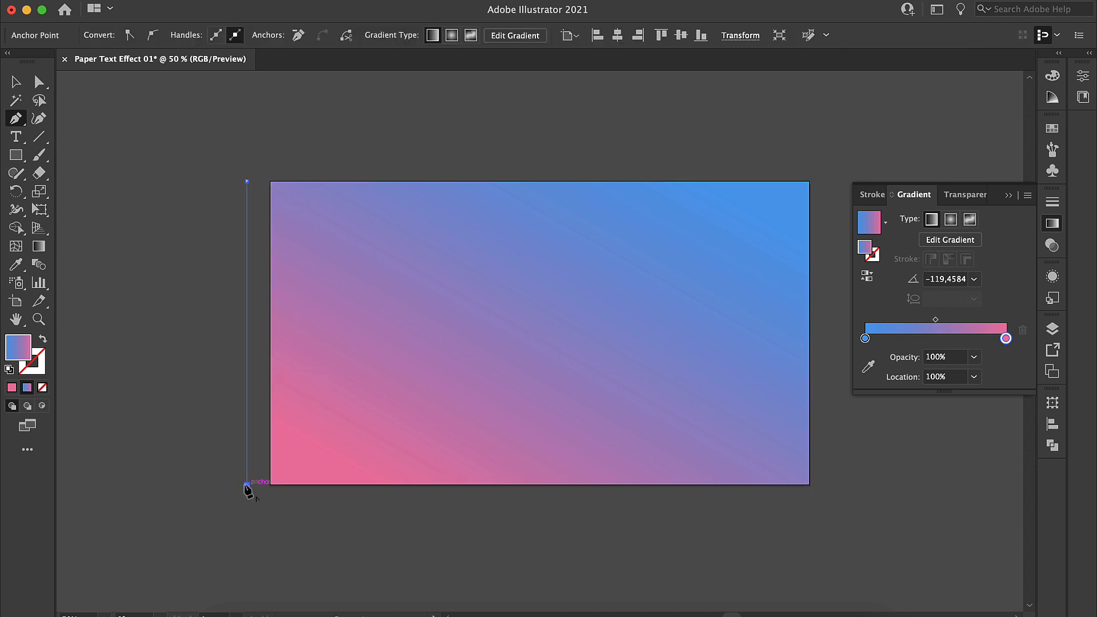
key("v")
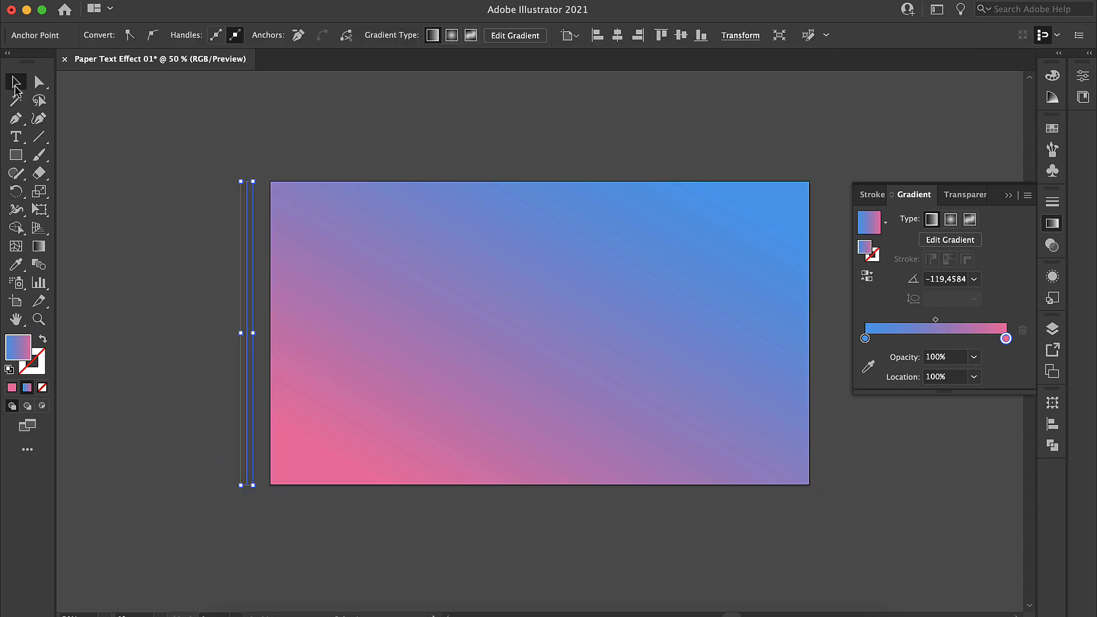
Color the vertical line white (FFFFFF) and set its stroke weight to 0,75 pt
double_click(35, 355)
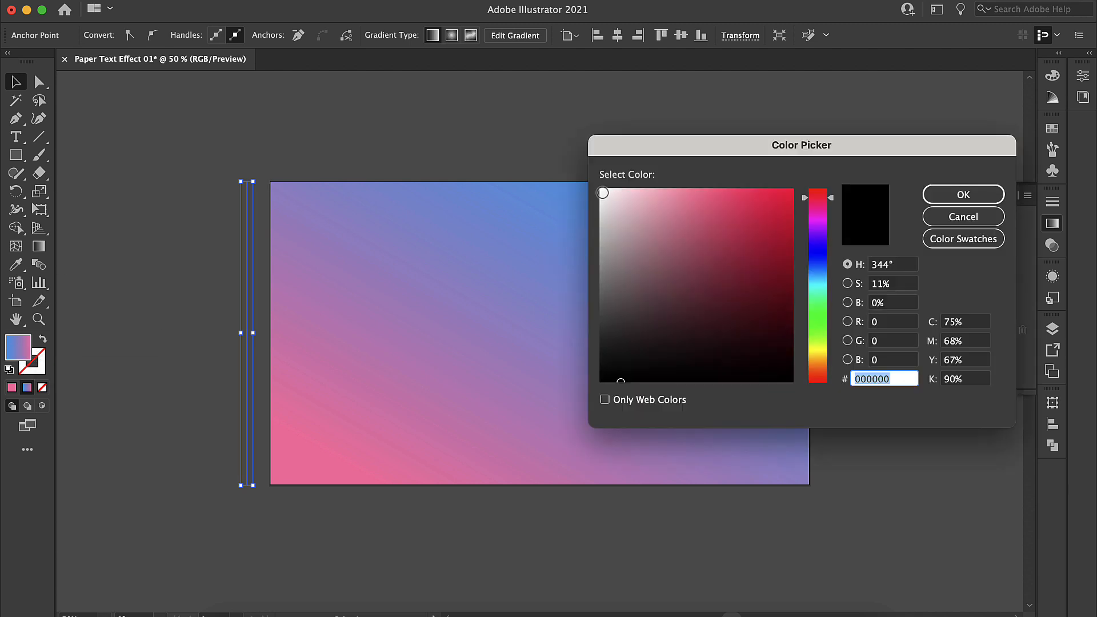
type("FFFFFF")
key("Return")
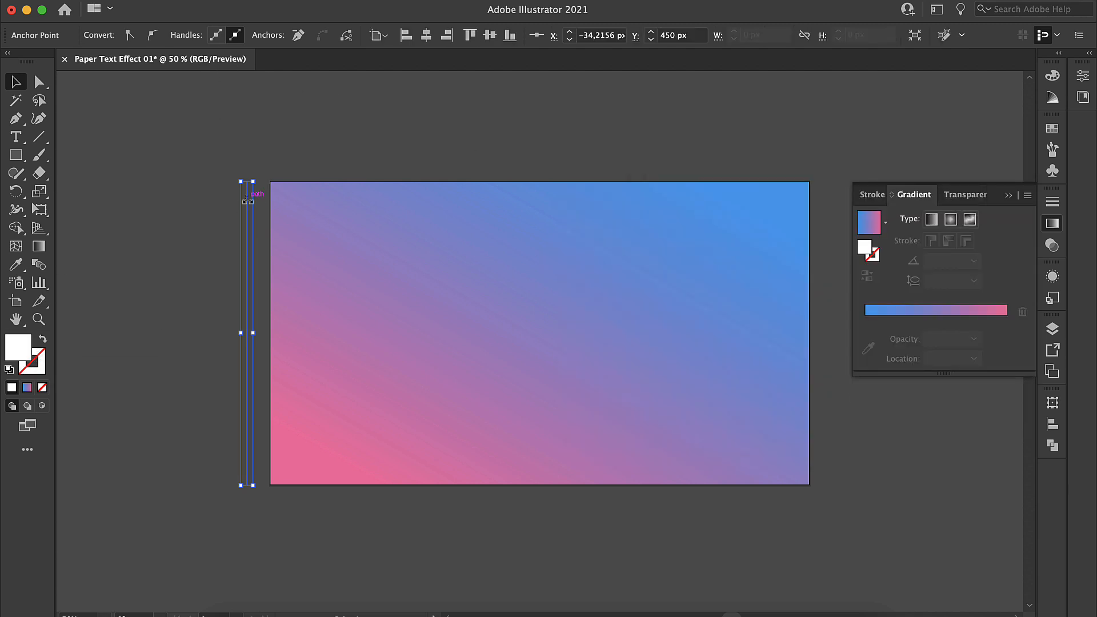
left_click(228, 183)
left_click_drag(239, 241, 241, 243)
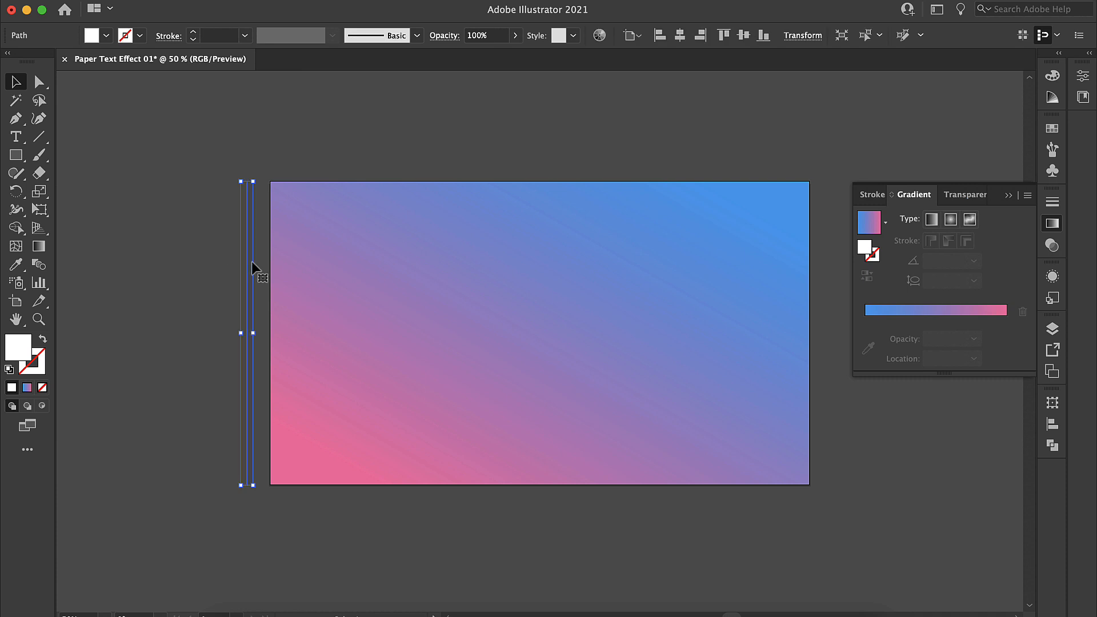
left_click(194, 35)
left_click(194, 32)
left_click(194, 39)
left_click(269, 163)
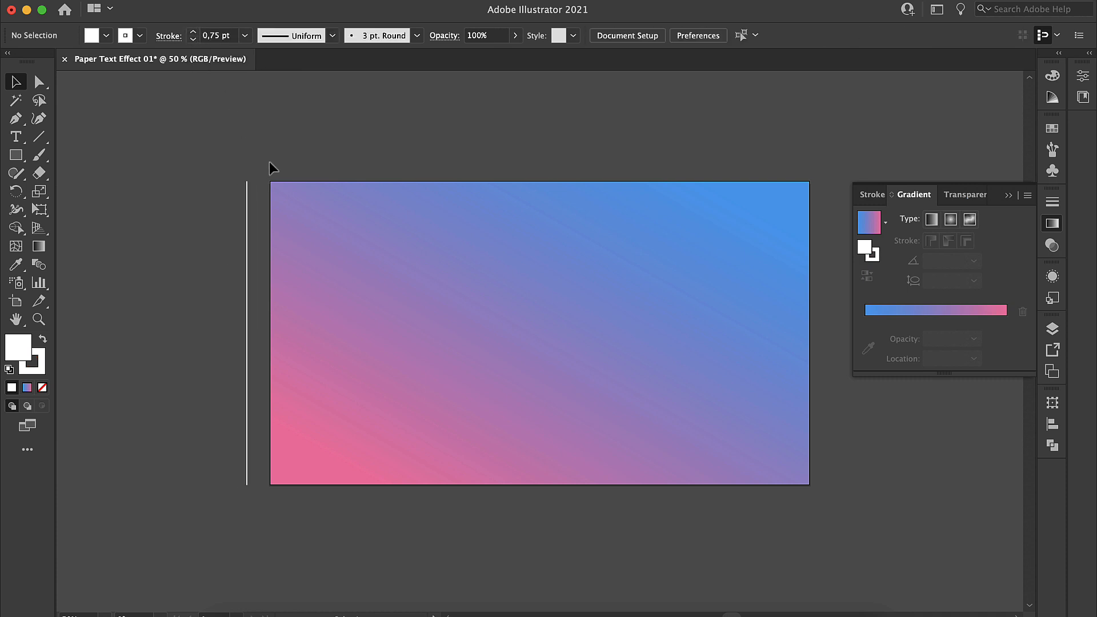
Move the vertical line below the artboard, near its left edge, and place a copy a short distance to its right
left_click(247, 220)
scroll(331, 179, "down", 5)
left_click_drag(246, 214, 303, 507)
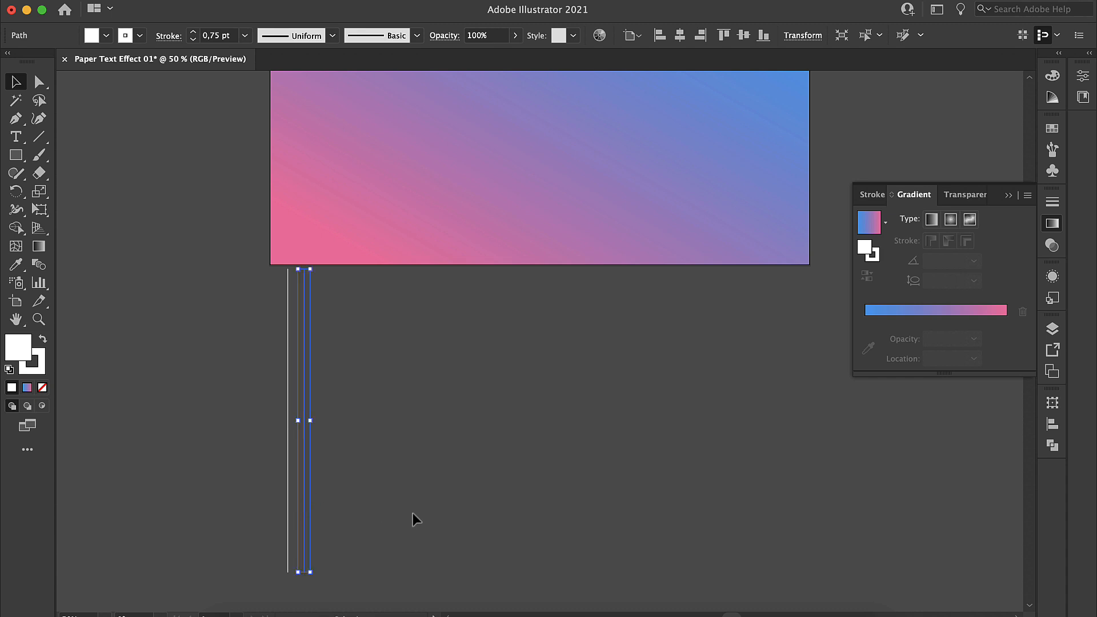
Repeat the line duplication at equal spacing until the vertical lines span nearly the full artboard width
key("super+d")
key("super+d")
key("super+d")
key("super+d")
key("super+d")
key("super+d")
key("super+d")
key("super+d")
key("super+d")
key("super+d")
key("super+d")
key("super+d")
key("super+d")
key("super+d")
key("super+d")
key("super+d")
key("super+d")
key("super+d")
key("super+d")
key("super+d")
key("super+d")
key("super+d")
key("super+d")
key("super+d")
key("super+d")
key("super+d")
key("super+d")
key("super+d")
key("super+d")
key("super+d")
left_click(817, 400)
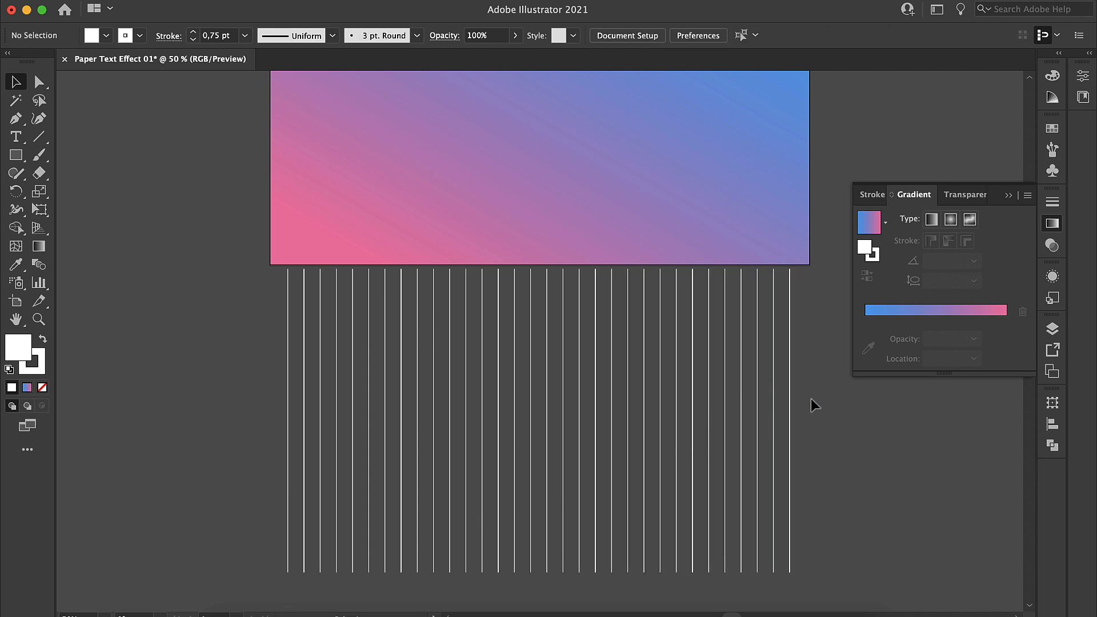
Make a horizontal white 0,75 pt line as wide as the artboard, crossing the vertical lines near their upper ends
left_click_drag(790, 396, 259, 369)
left_click_drag(272, 266, 410, 425)
left_click_drag(234, 428, 398, 284)
left_click_drag(575, 283, 808, 306)
left_click(193, 33)
left_click(192, 40)
left_click(223, 311)
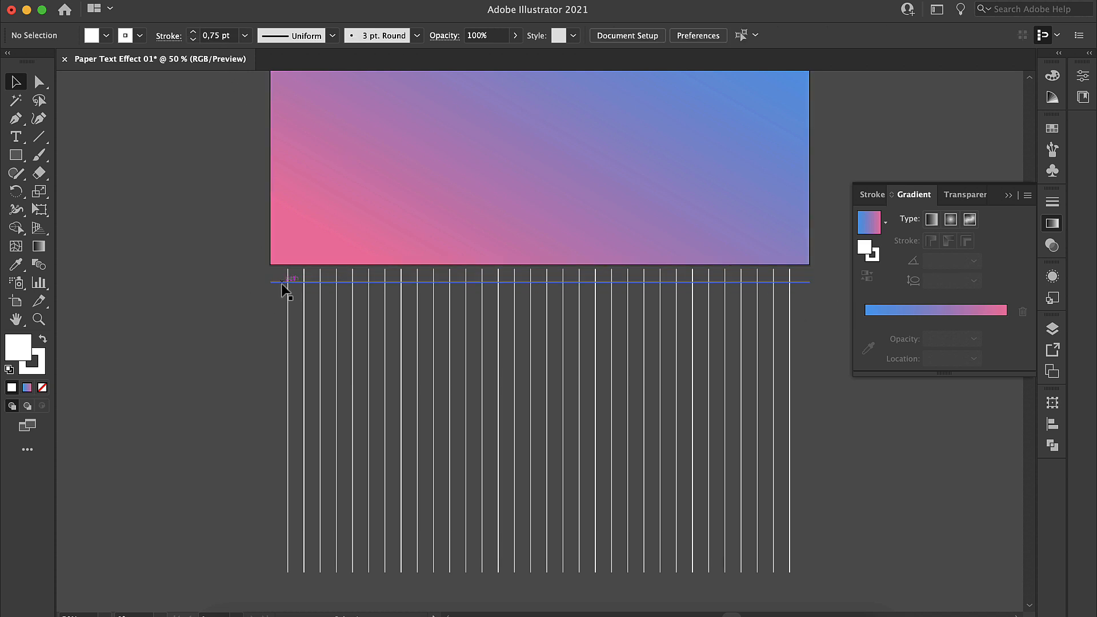
Copy the horizontal line downward and repeat the copy at equal spacing until the rows form a grid with the vertical lines
left_click_drag(284, 288, 282, 298)
key("super+d")
key("super+d")
key("super+d")
key("super+d")
key("super+d")
key("super+d")
key("super+d")
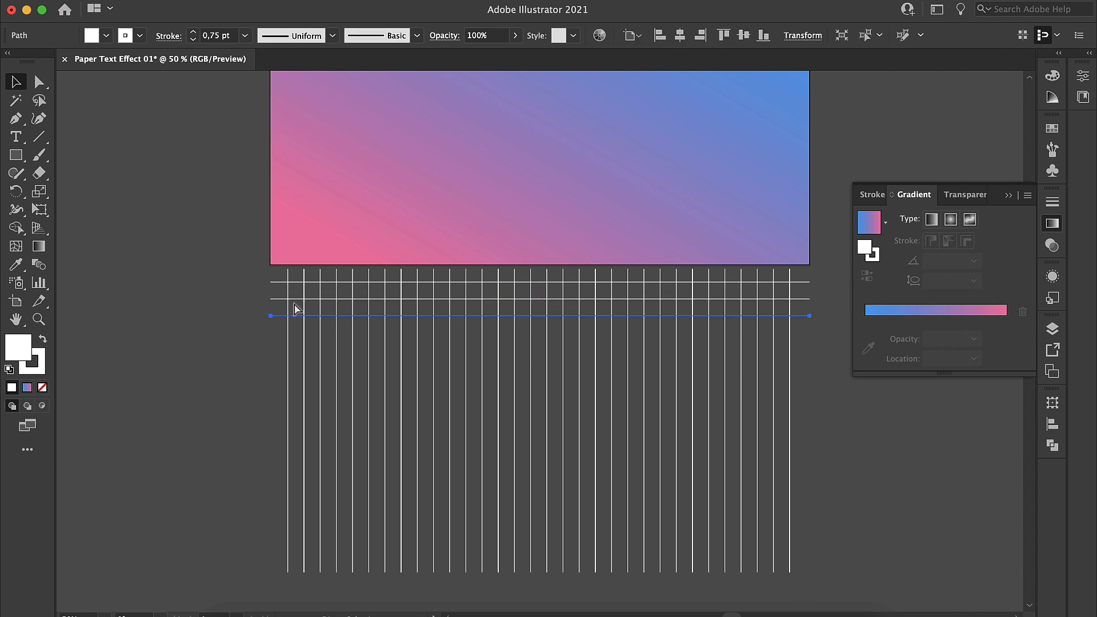
key("super+d")
key("super+d")
key("super+d")
key("super+d")
key("super+d")
key("super+d")
key("super+d")
key("super+d")
key("super+d")
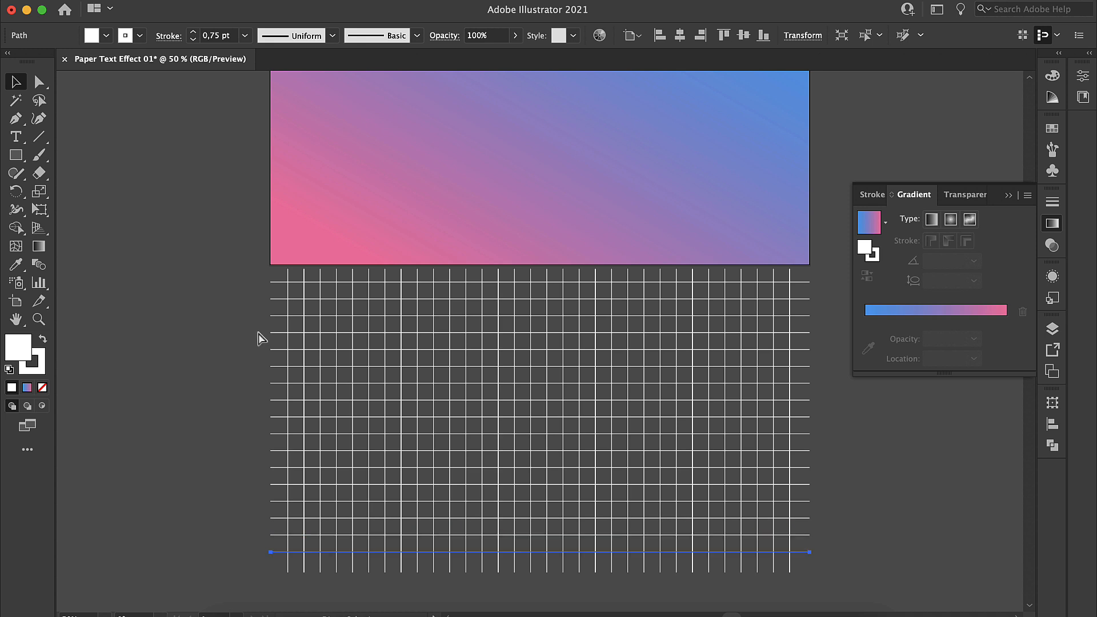
left_click(250, 294)
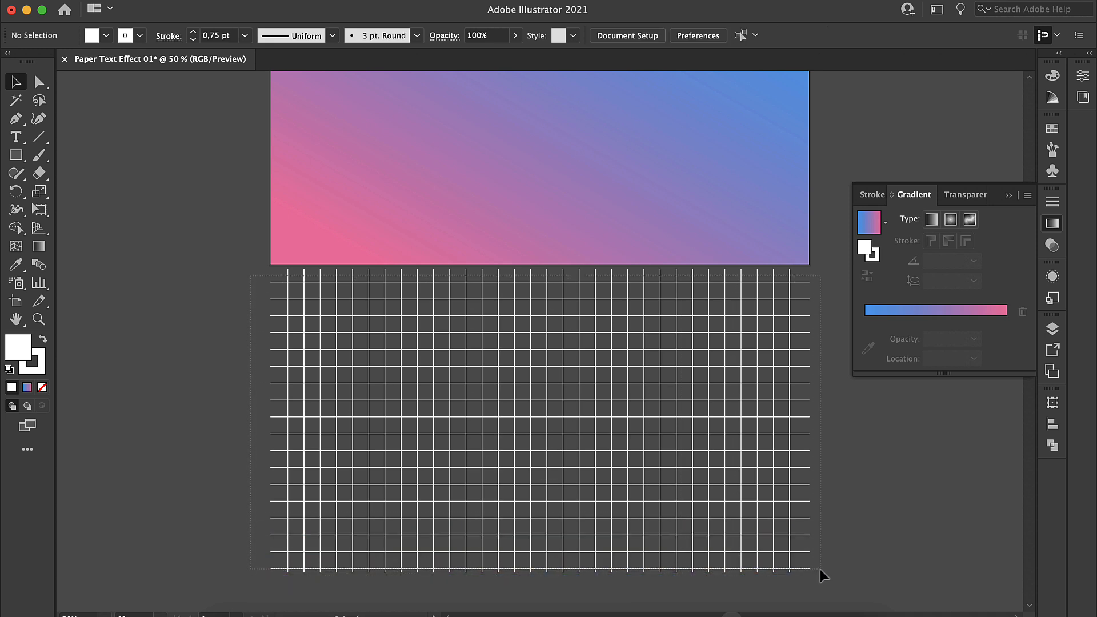
Nudge all of the grid's vertical lines together slightly downward so they overhang the horizontal rows
left_click_drag(820, 569, 820, 569)
left_click(828, 398)
left_click_drag(790, 273, 355, 260)
key("cmd+z")
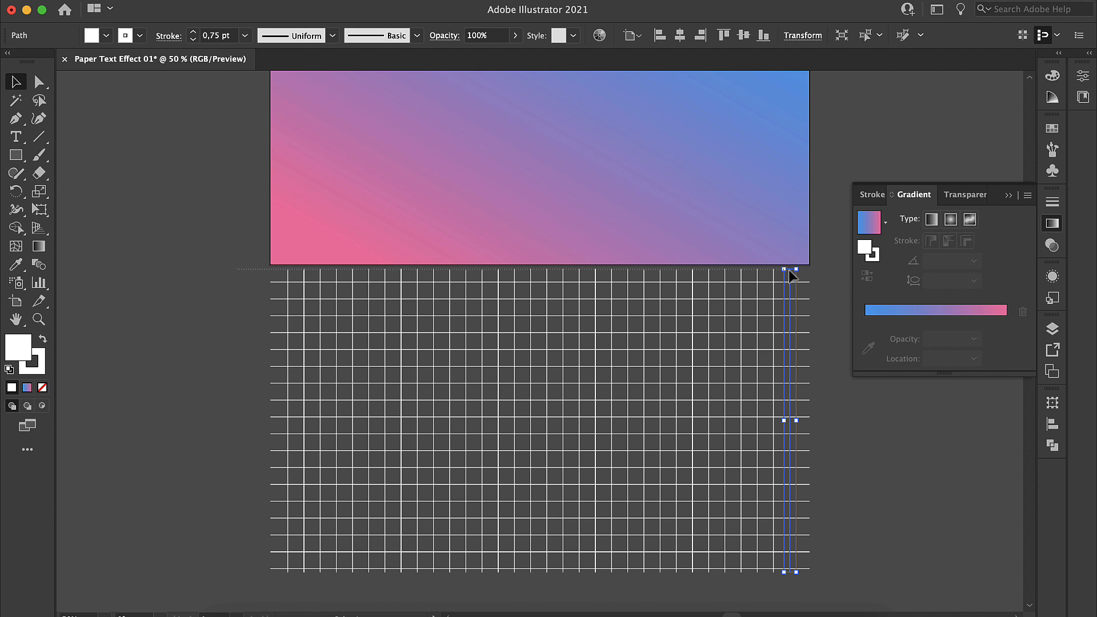
left_click(796, 275)
key("Down")
key("Down")
key("Down")
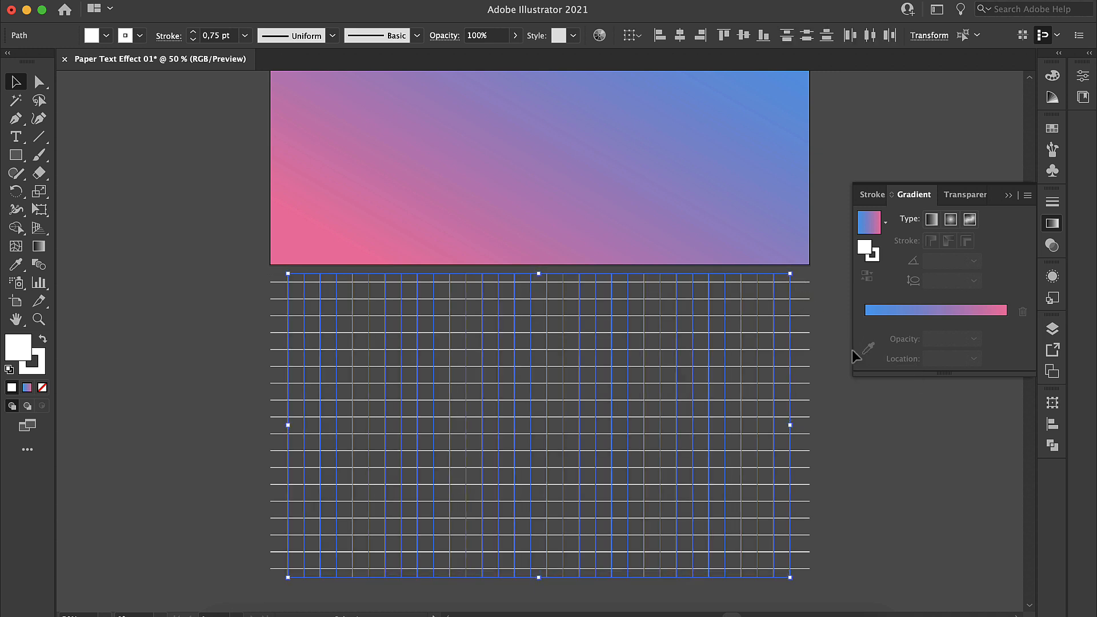
left_click(825, 283)
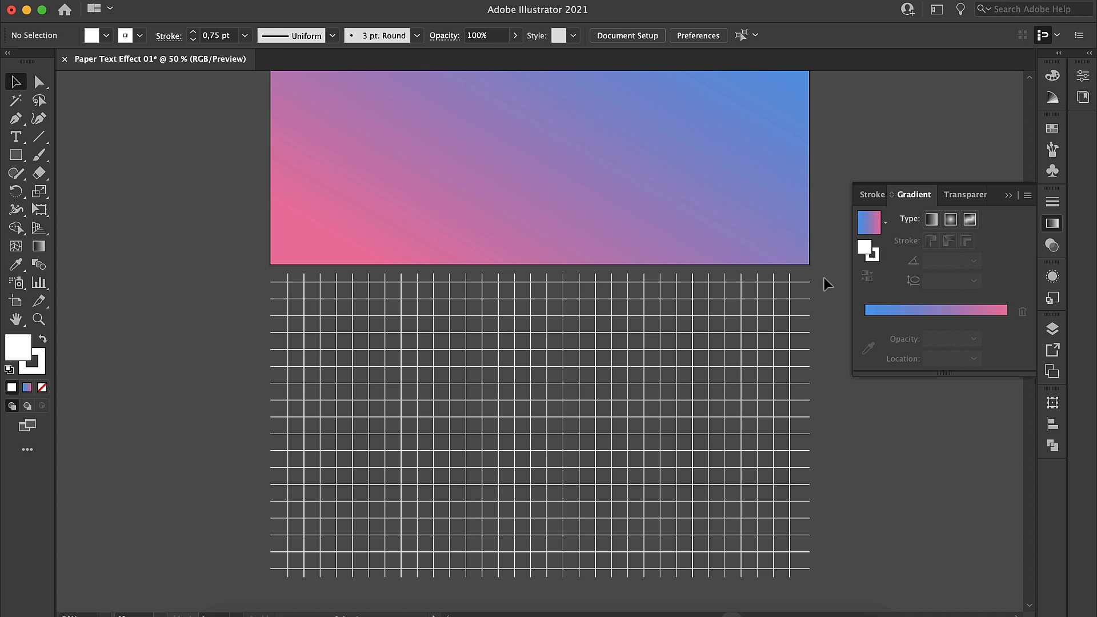
Shorten the horizontal grid lines slightly from their right ends and group them
left_click(806, 569)
left_click_drag(809, 426, 802, 420)
key("super+g")
Group the vertical lines and align their group with the horizontal line group on a common horizontal center
left_click_drag(818, 279, 600, 444)
left_click_drag(298, 608, 274, 569)
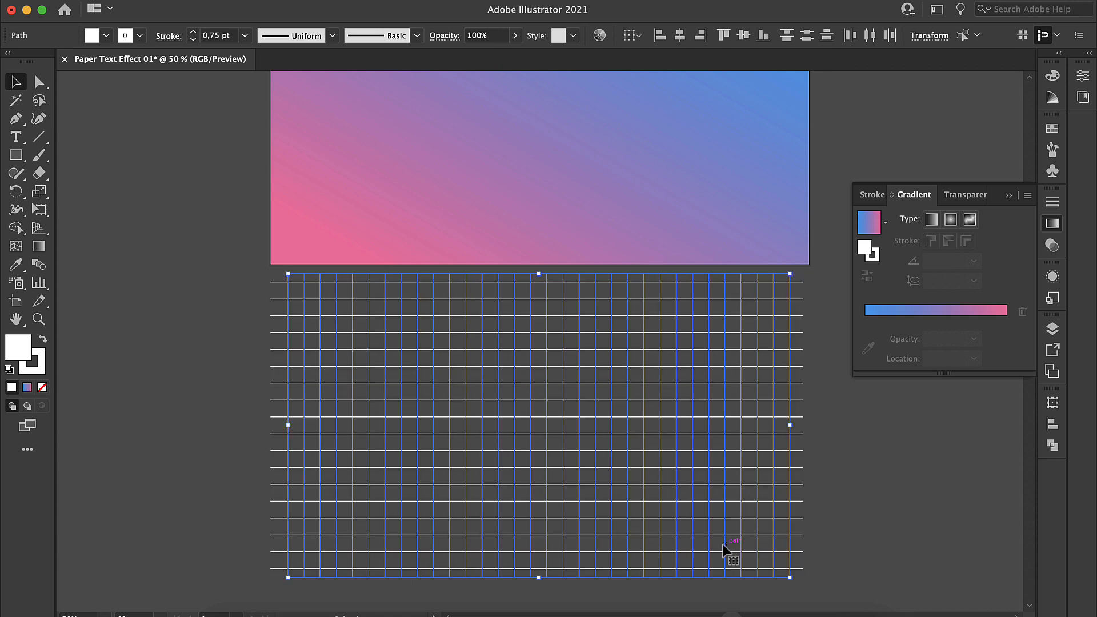
key("super+g")
left_click(800, 485, "shift")
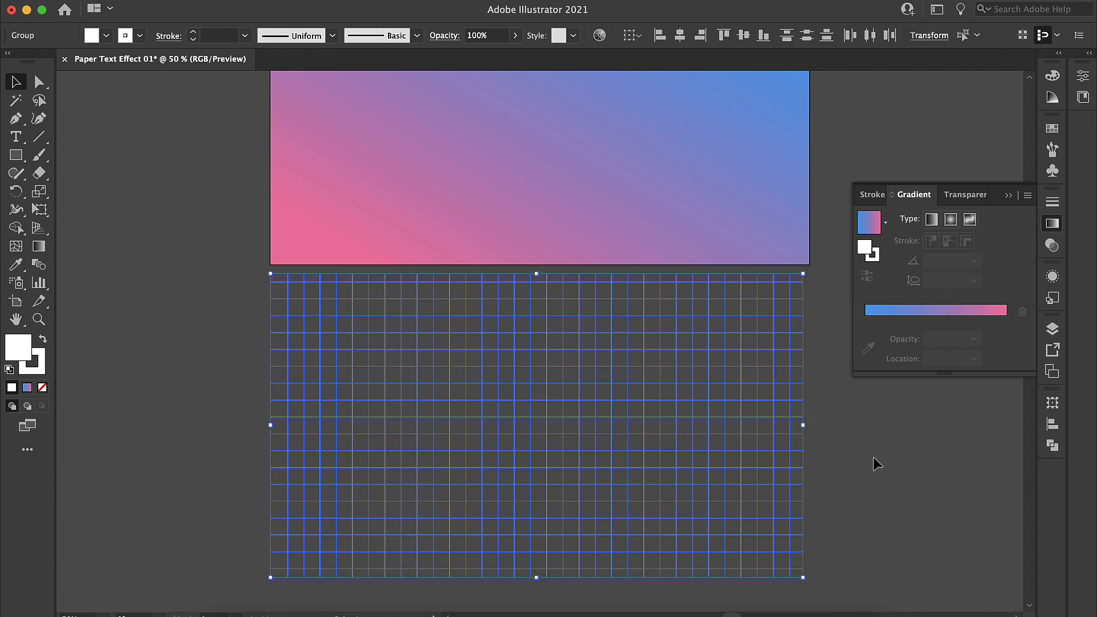
left_click(1052, 423)
left_click(891, 436)
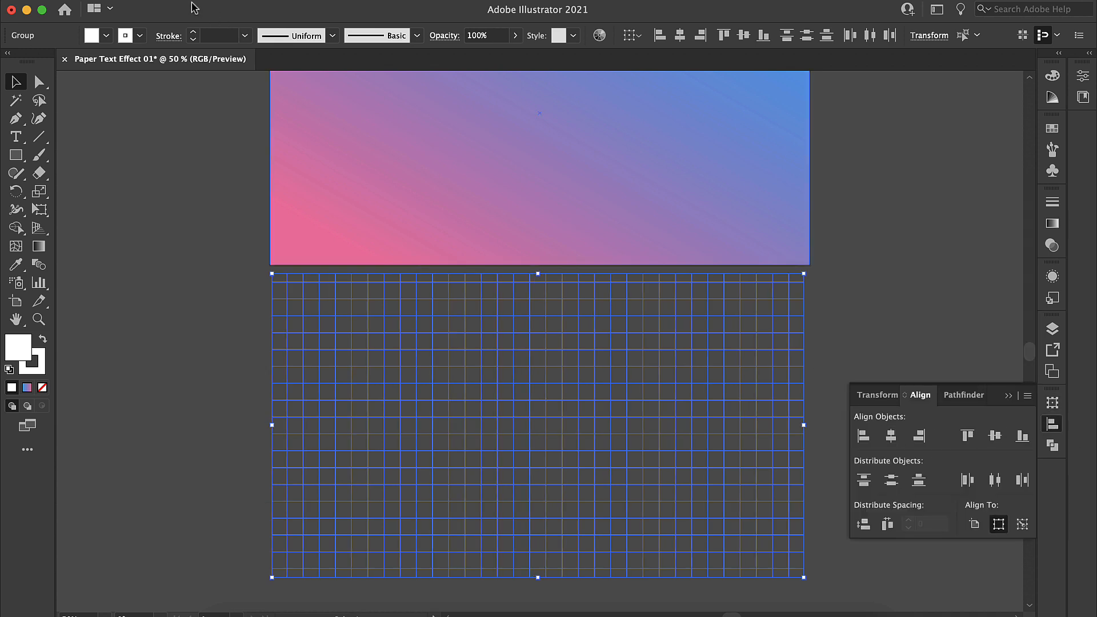
Expand both line groups so their strokes become white filled shapes
left_click(196, 5)
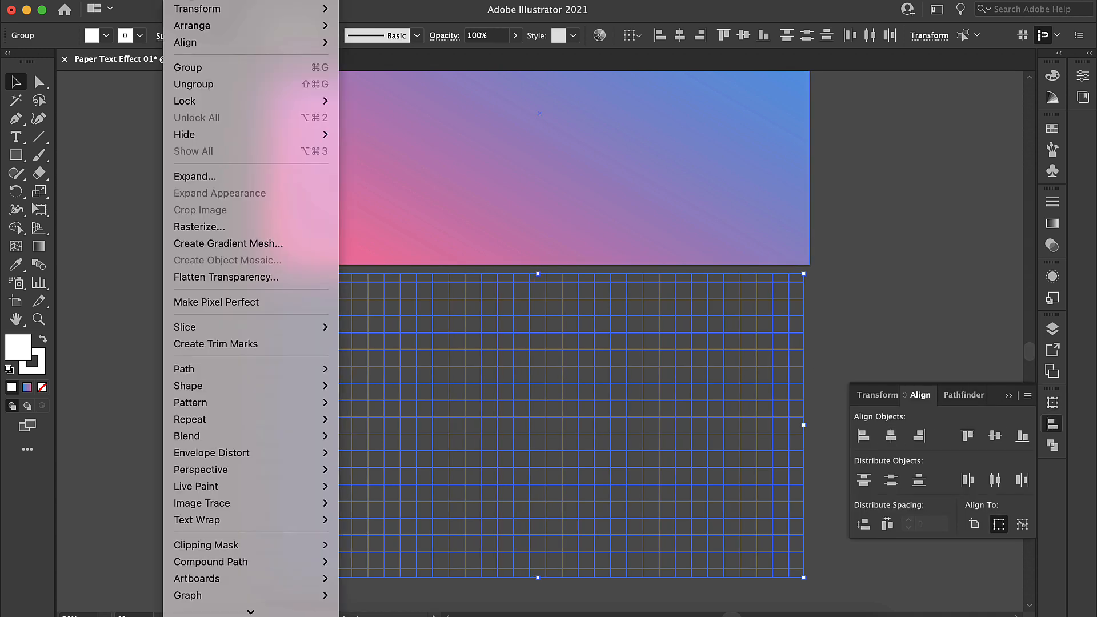
left_click(191, 176)
left_click(588, 427)
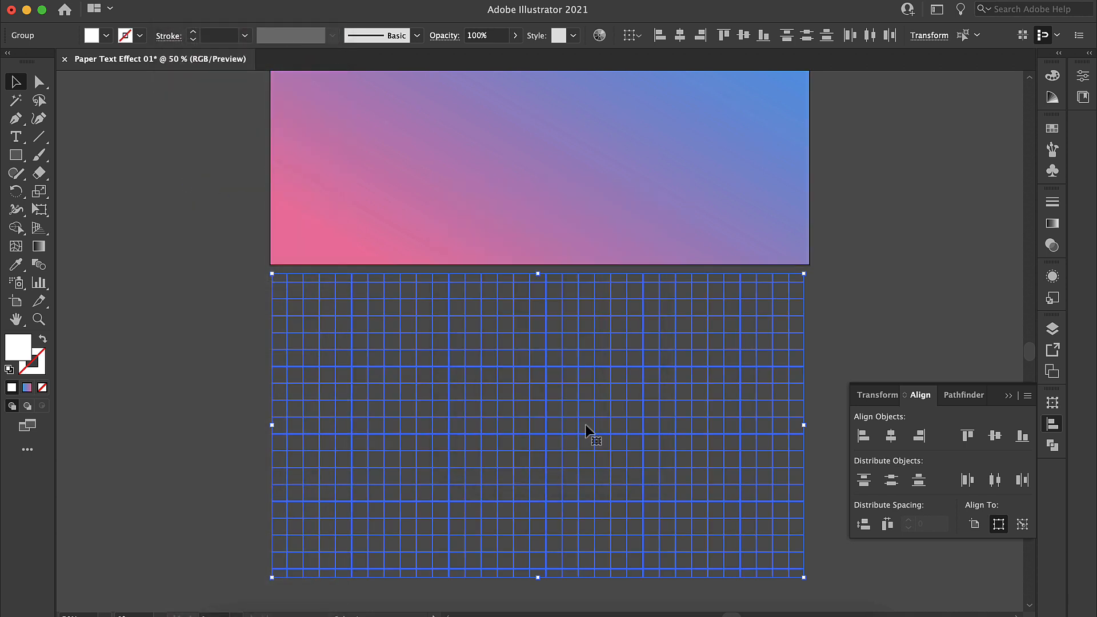
Center the vertical line group horizontally on the artboard and undo its vertical alignment
left_click(906, 300)
left_click(789, 320)
scroll(766, 392, "up", 1)
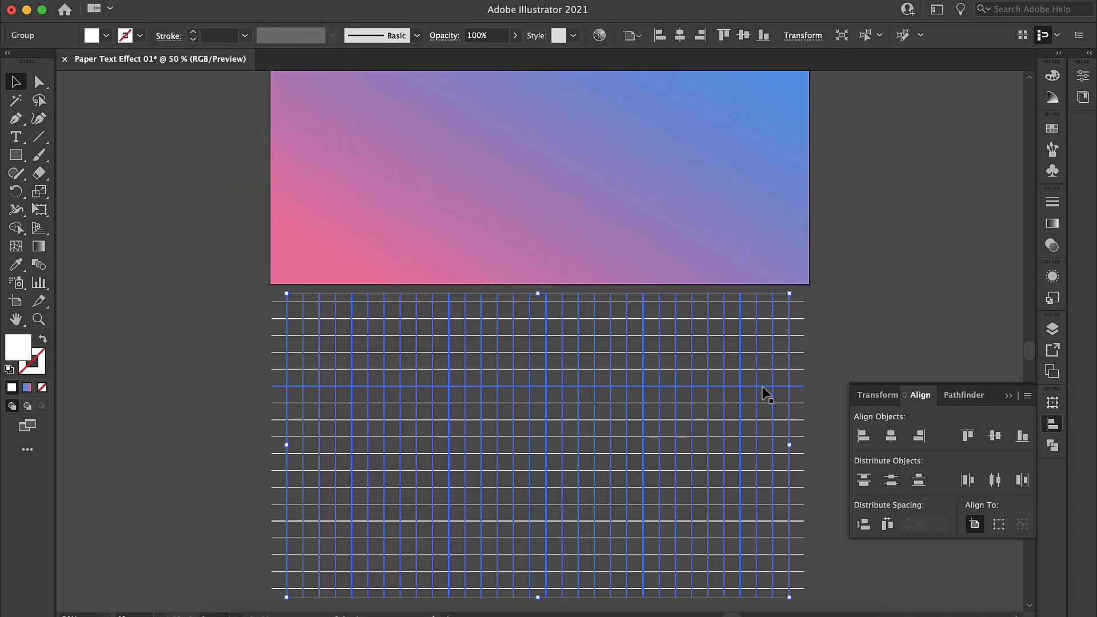
left_click(679, 35)
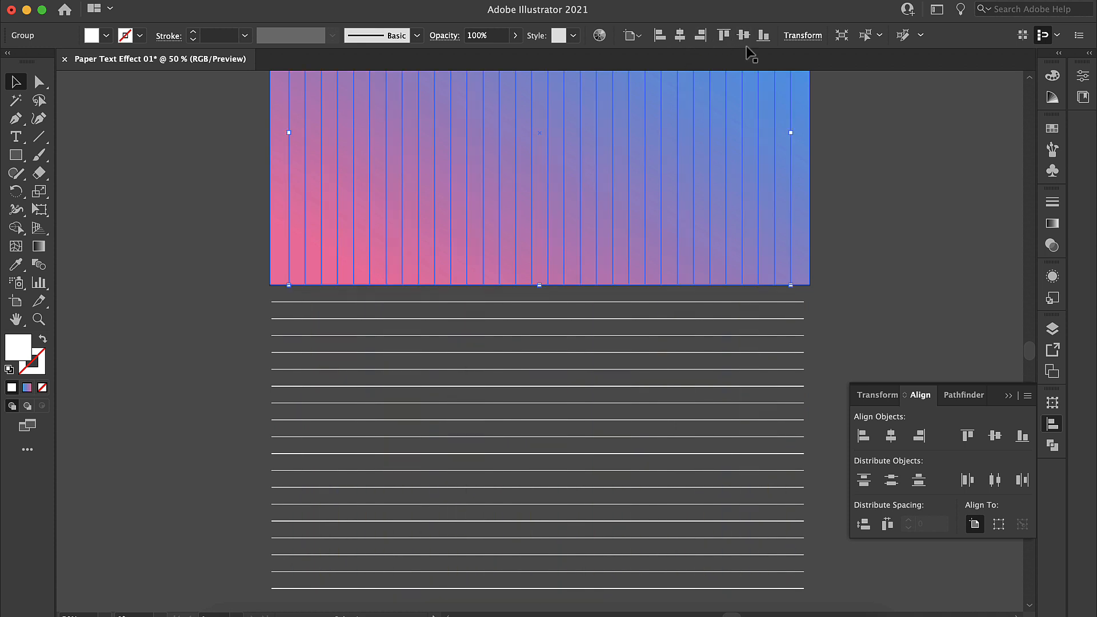
left_click(723, 35)
left_click(864, 190)
key("super+z")
Unite the vertical and horizontal line groups into one shape and align it over the artboard
left_click(826, 291)
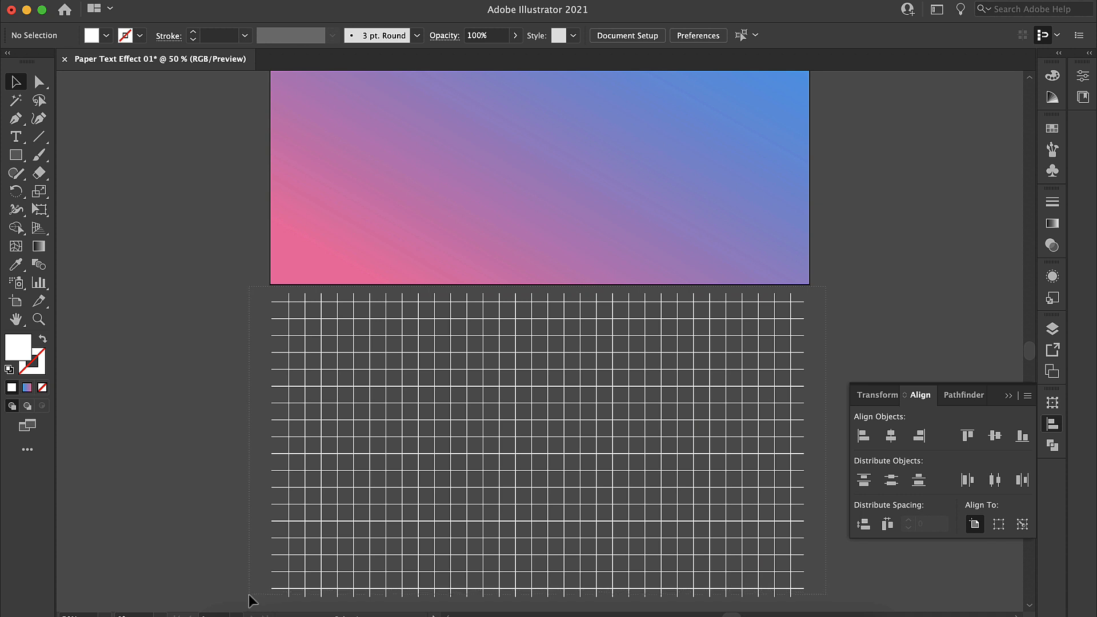
key("super+a")
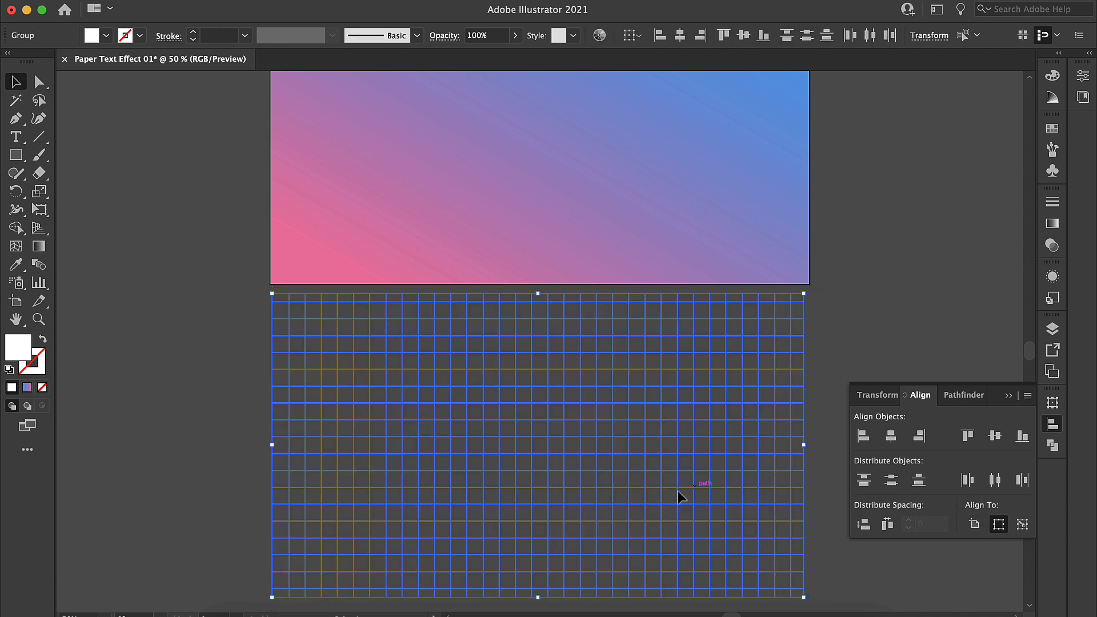
left_click(1051, 445)
left_click(866, 436)
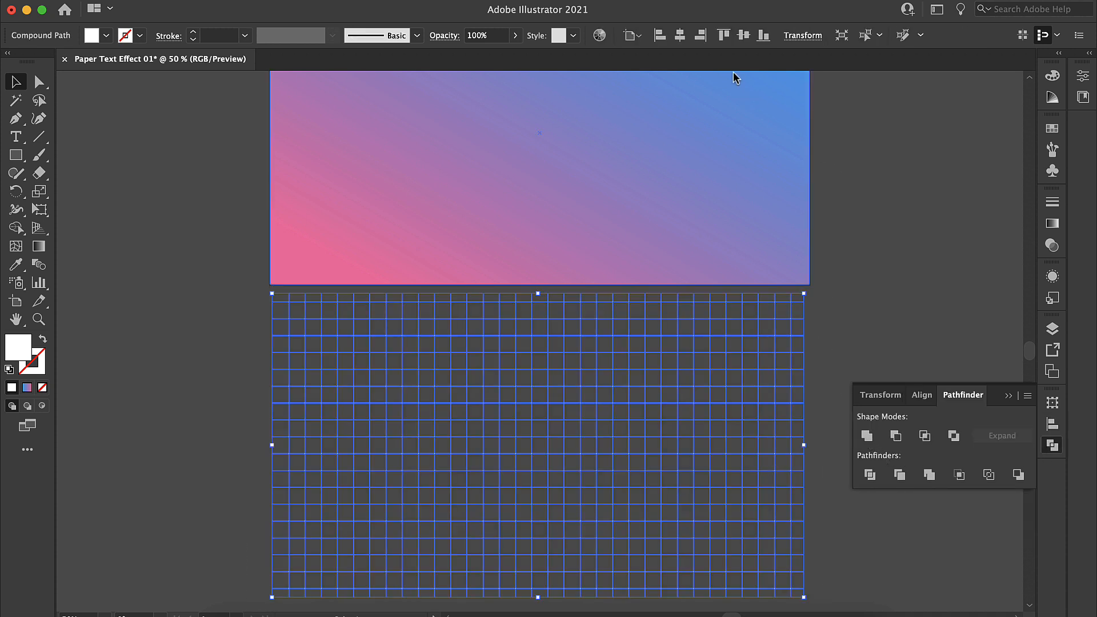
left_click(763, 35)
left_click(850, 191)
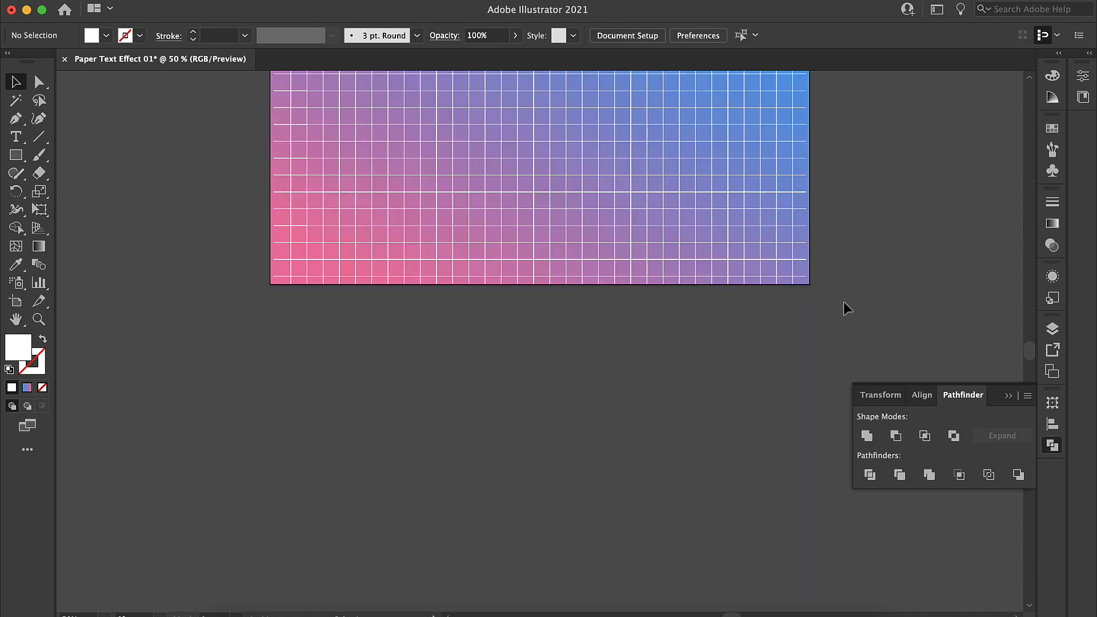
scroll(816, 348, "up", 5)
Stretch the united grid sideways to the artboard edges, making it 800 px wide
left_click(274, 293)
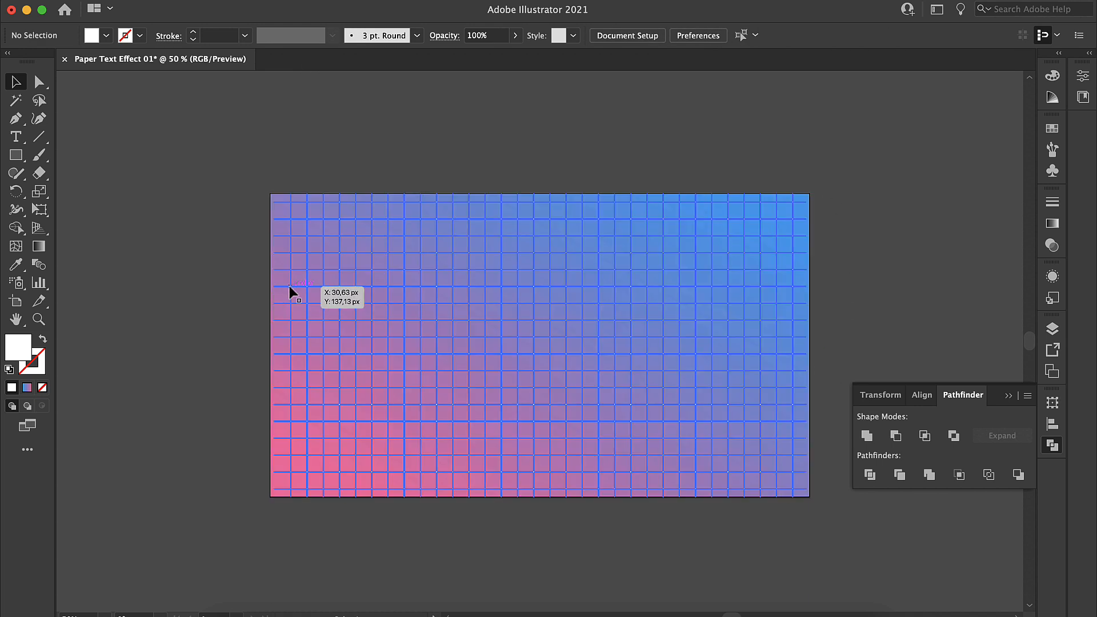
left_click_drag(272, 343, 270, 344)
left_click_drag(806, 344, 809, 345)
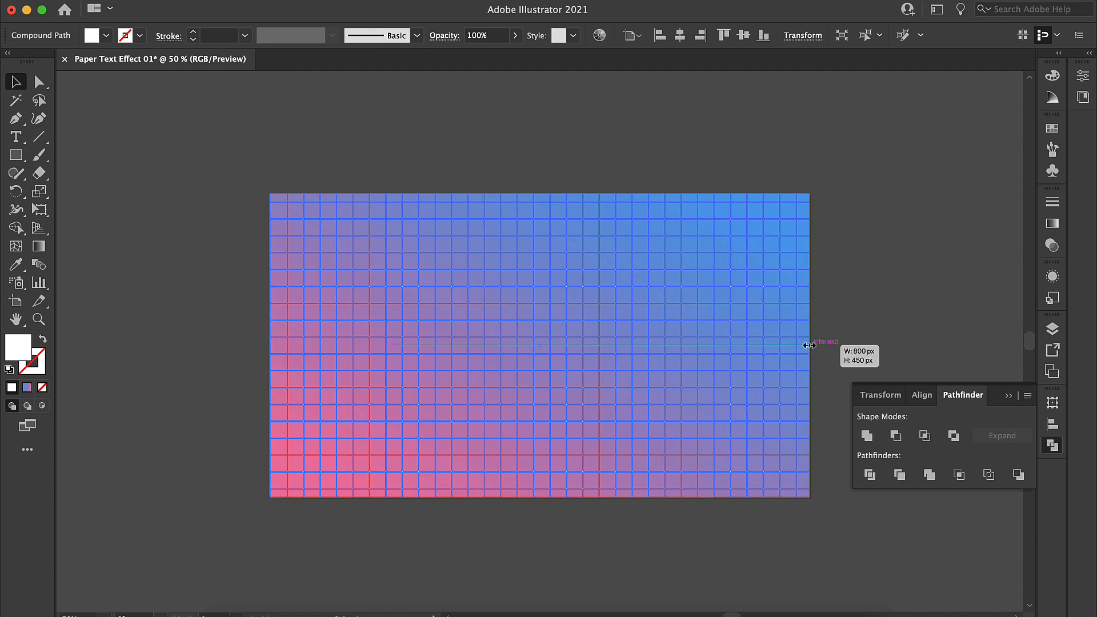
left_click(862, 340)
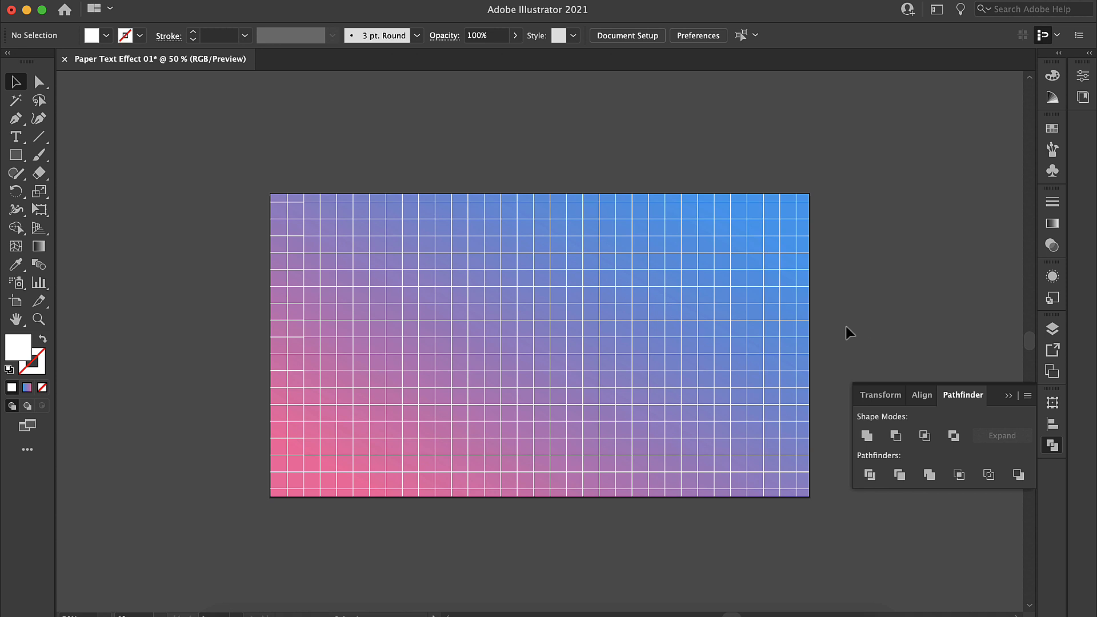
Shift the grid left past the artboard edge and shorten the left ends of its horizontal lines
left_click_drag(307, 273, 256, 266)
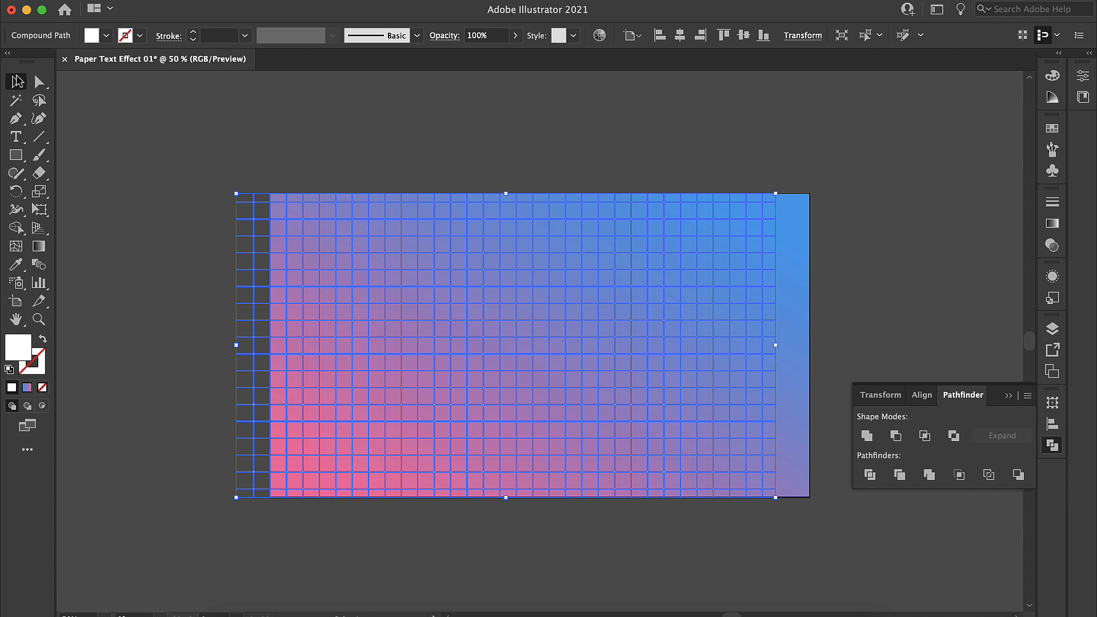
key("a")
left_click_drag(194, 153, 241, 506)
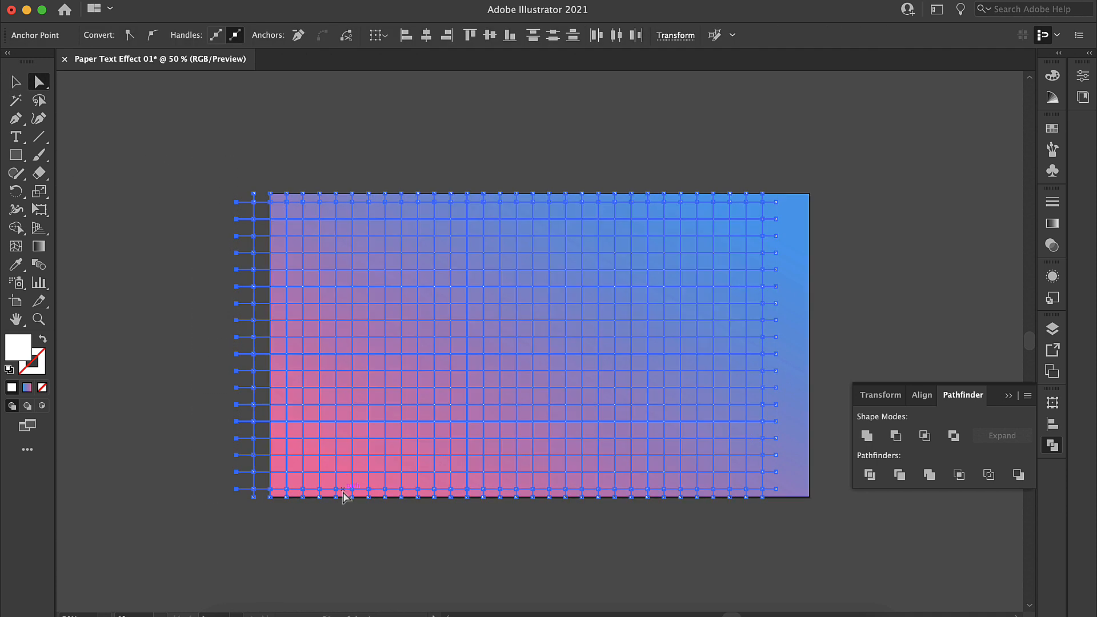
key("v")
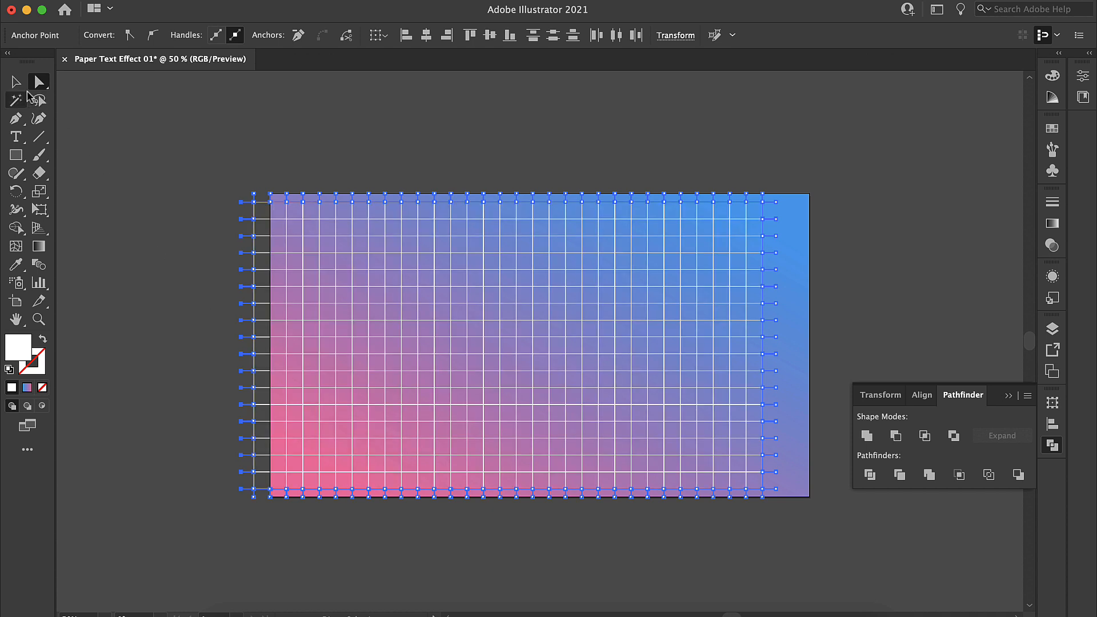
Center the shortened grid on the artboard and extend both its sides to the artboard edges
left_click(223, 203)
left_click_drag(221, 196, 258, 226)
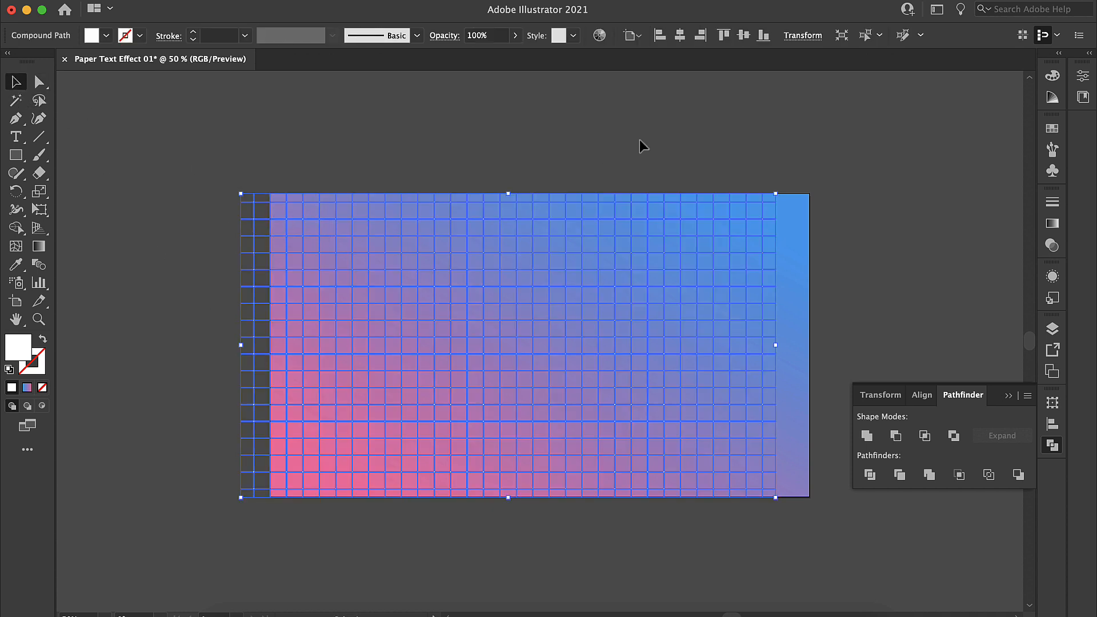
left_click(680, 35)
left_click(743, 36)
left_click(251, 269)
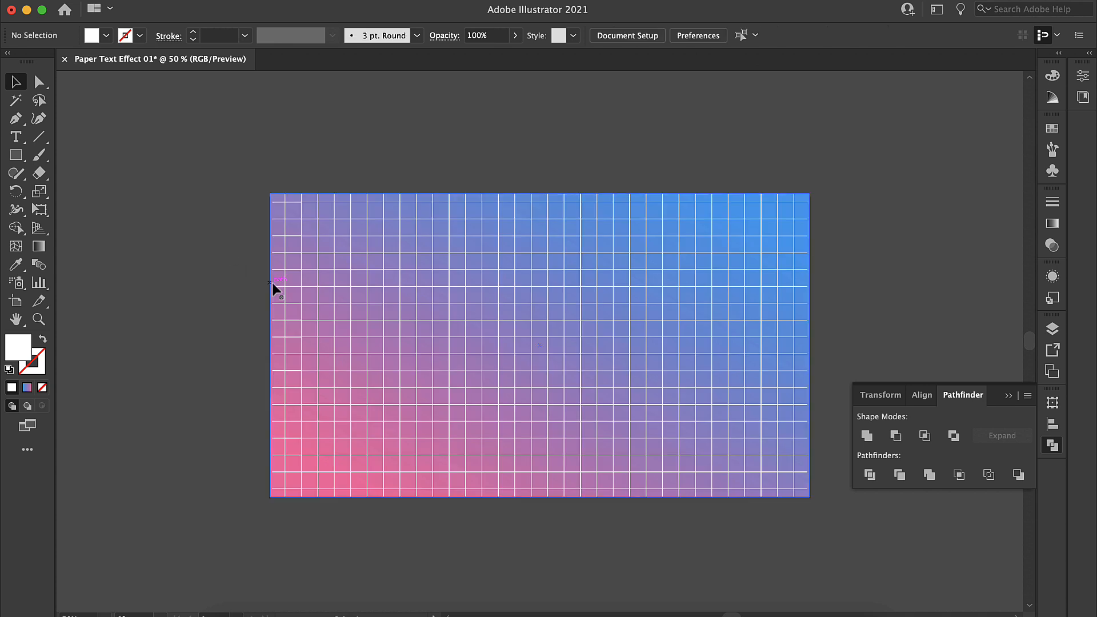
left_click(277, 324)
left_click_drag(271, 345, 270, 345)
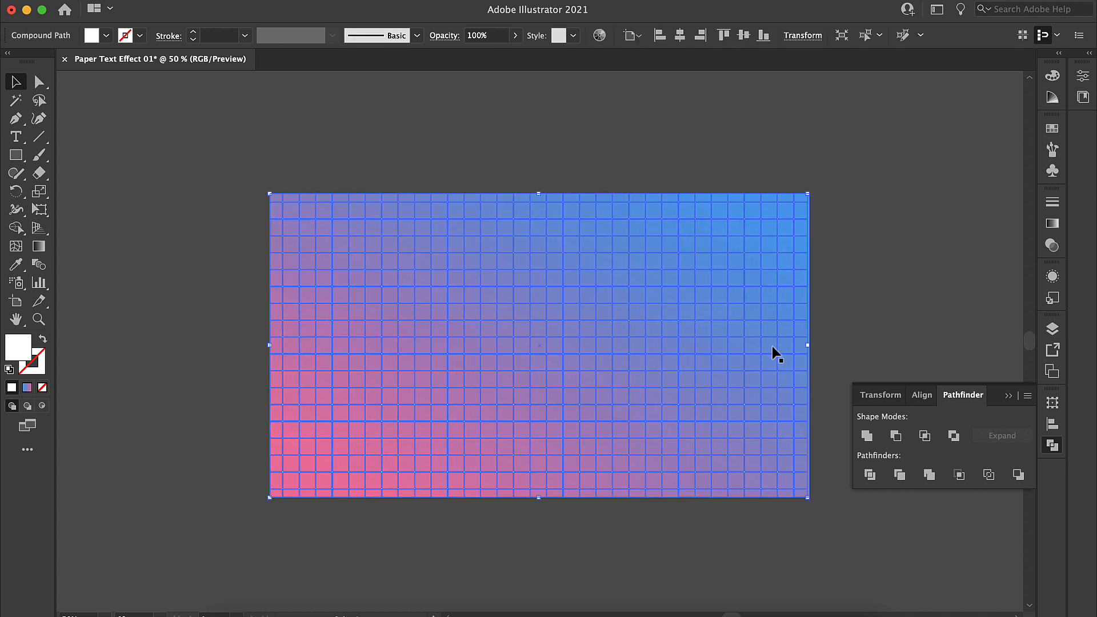
left_click_drag(807, 345, 809, 345)
left_click(865, 337)
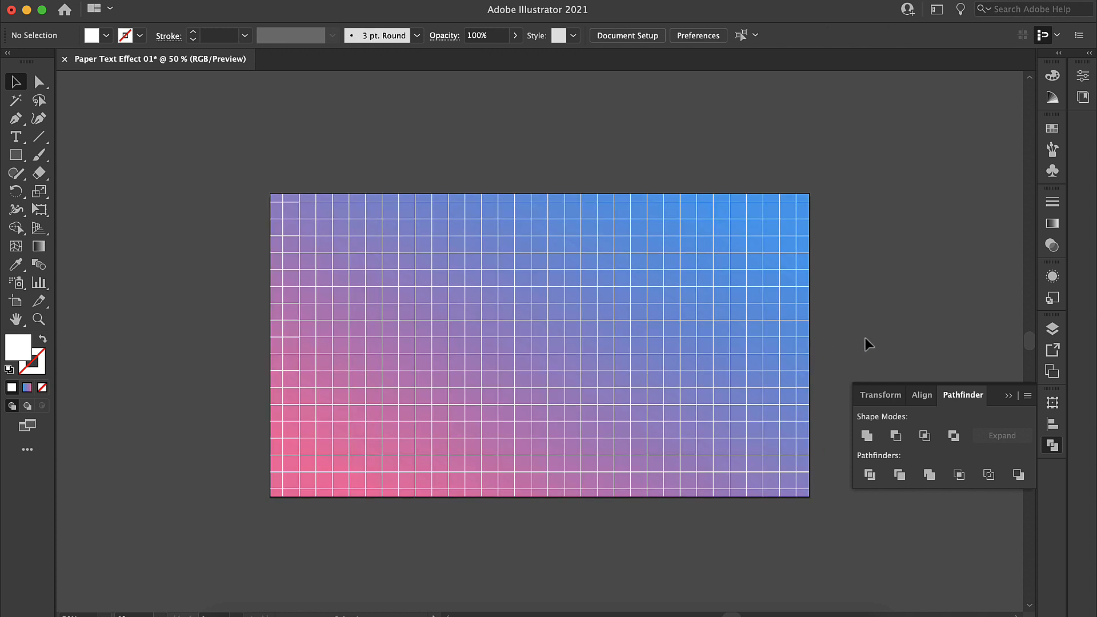
Set the grid's blending mode to Soft Light and its opacity to 70%
left_click(783, 312)
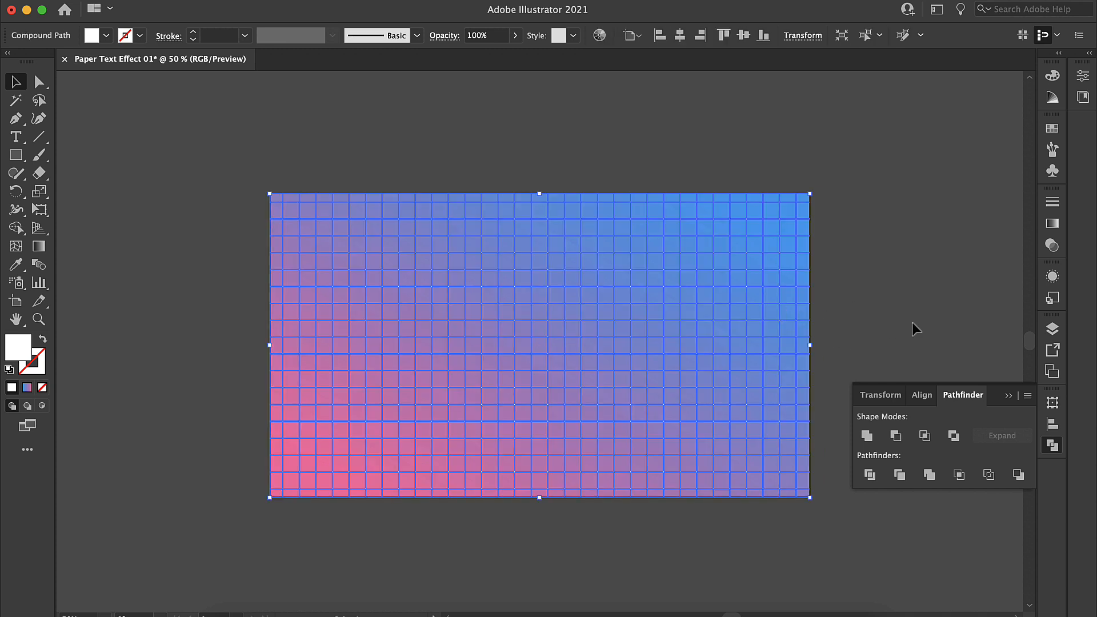
left_click(1051, 223)
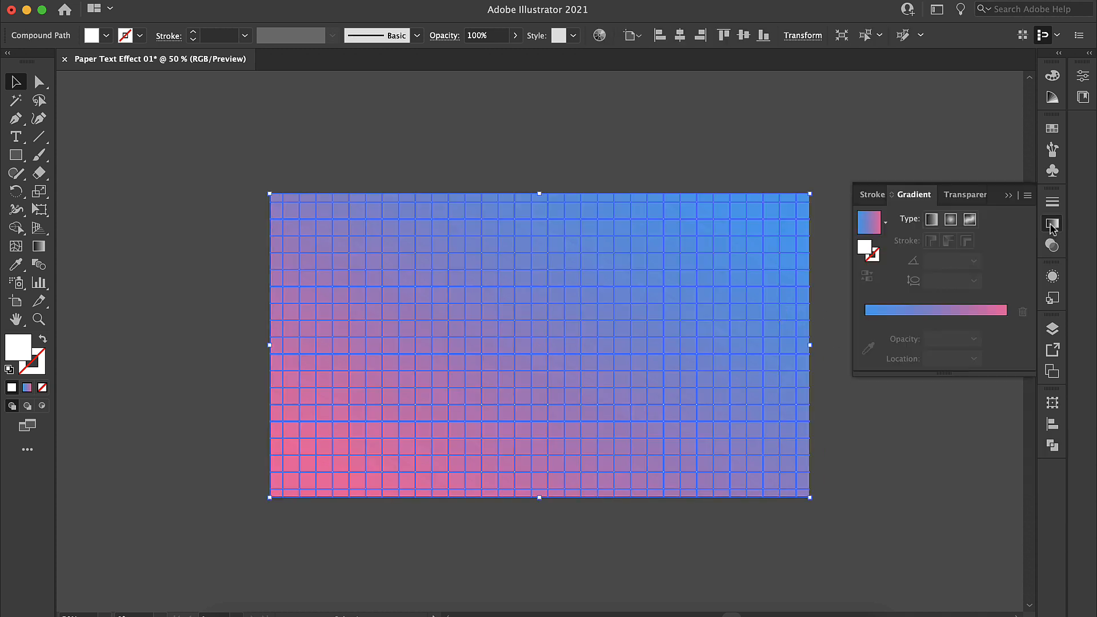
left_click(963, 195)
left_click(919, 219)
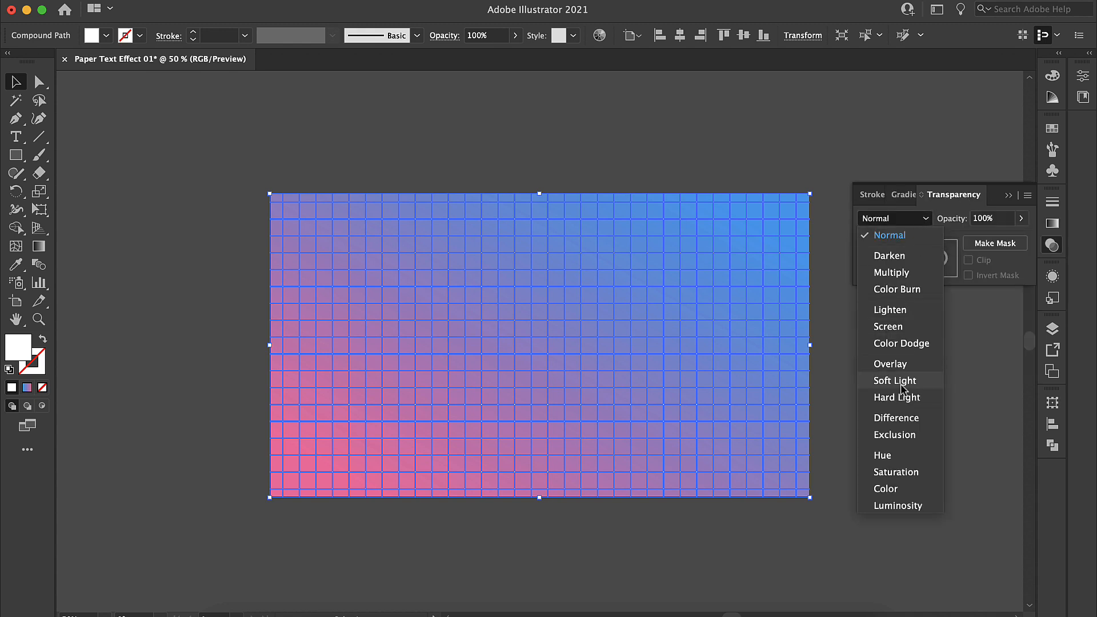
left_click(900, 381)
left_click_drag(1021, 219, 1004, 243)
left_click(939, 222)
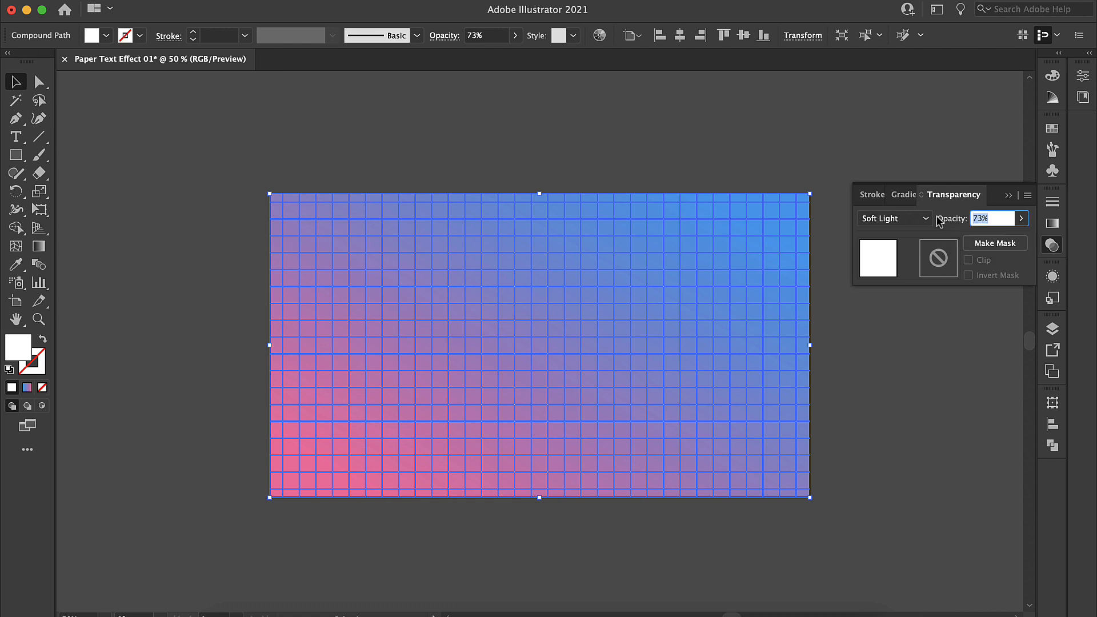
type("7")
left_click(816, 142)
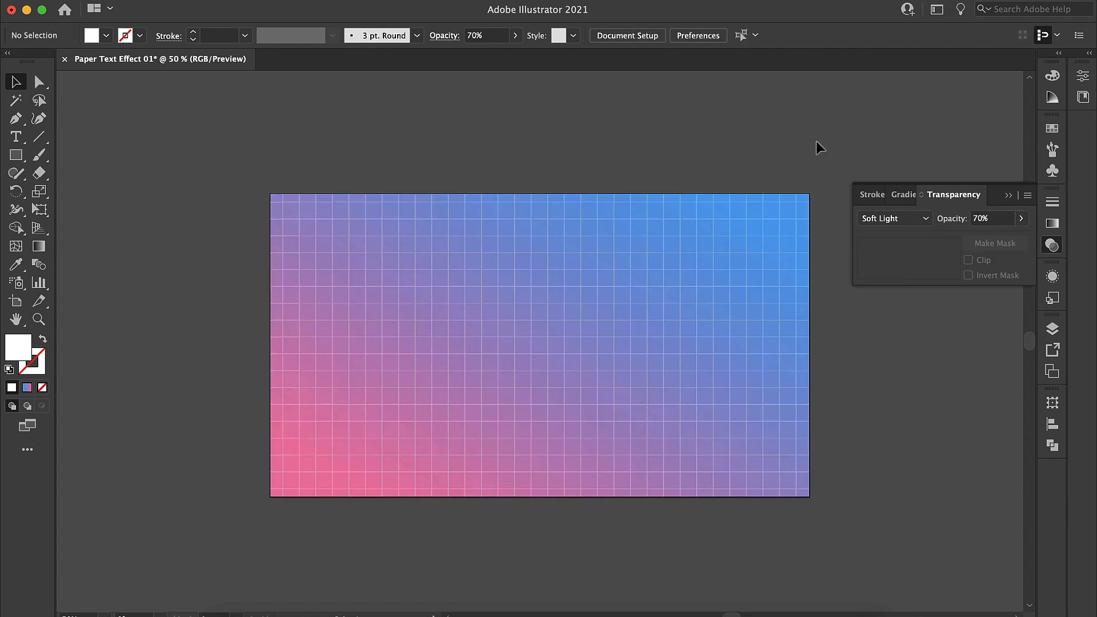
Lock the Background layer and make the Text Effect layer active
left_click(1051, 332)
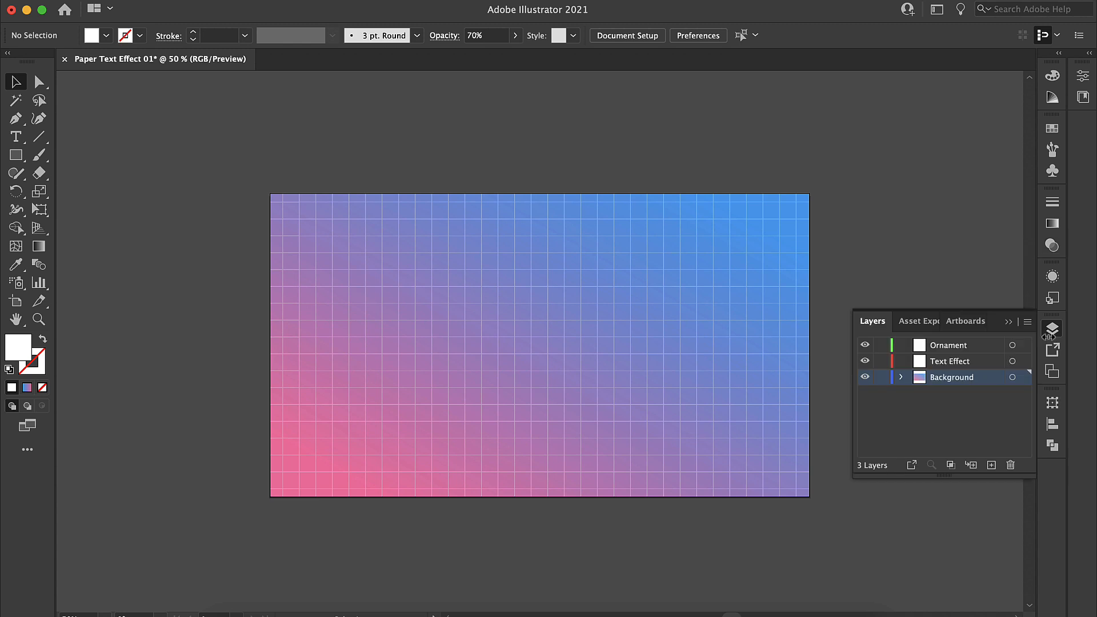
left_click(957, 363)
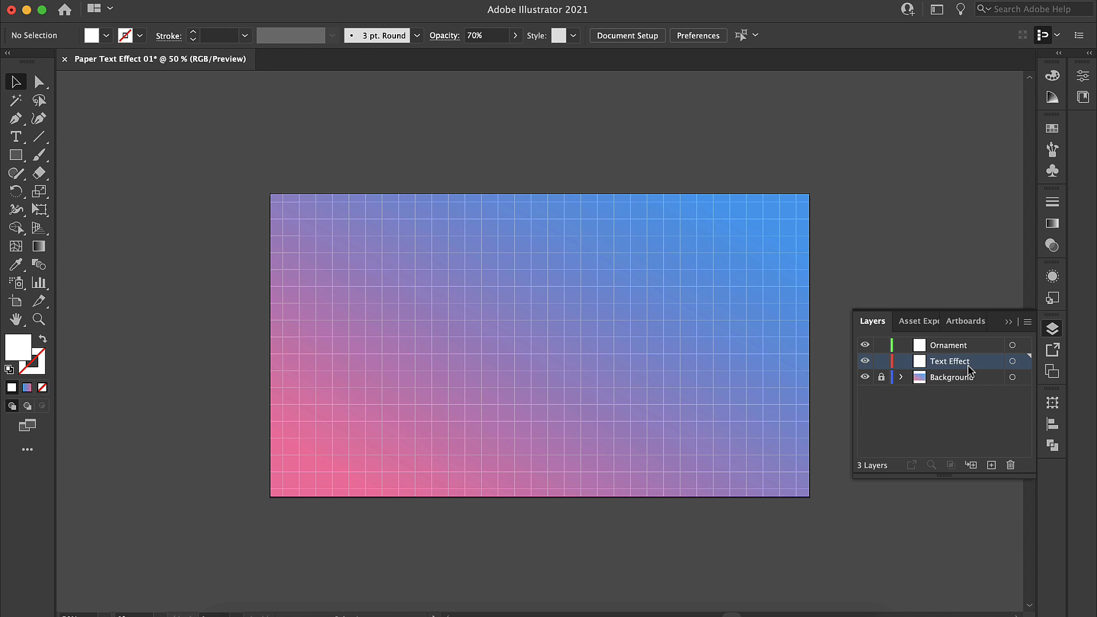
Add the point text "PAPER" on the artboard in the Text Effect layer
key("super+equal")
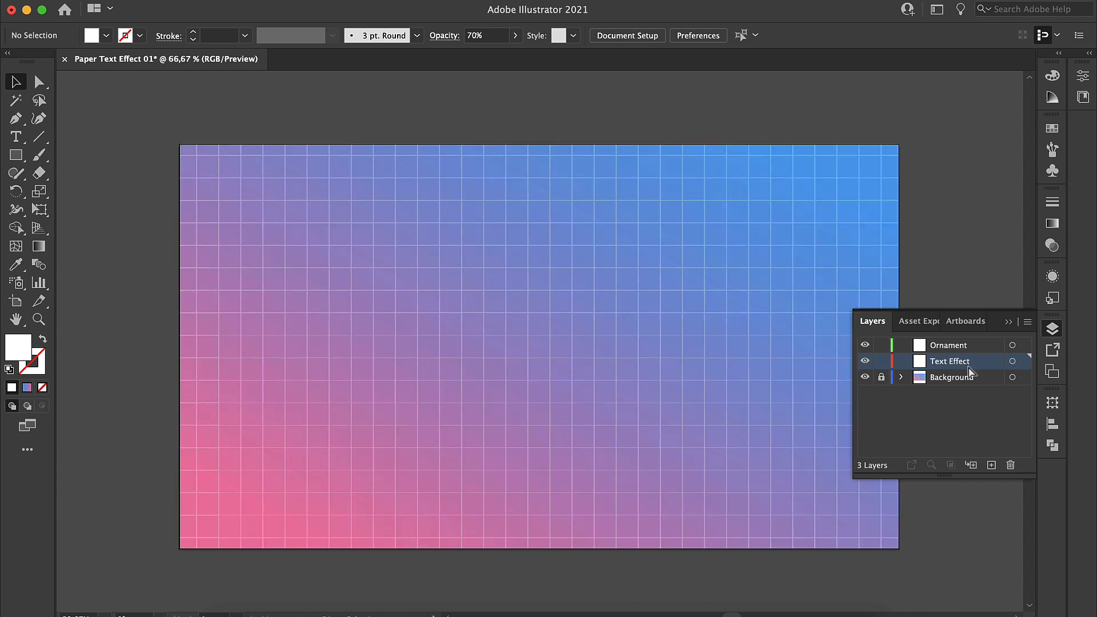
left_click(17, 139)
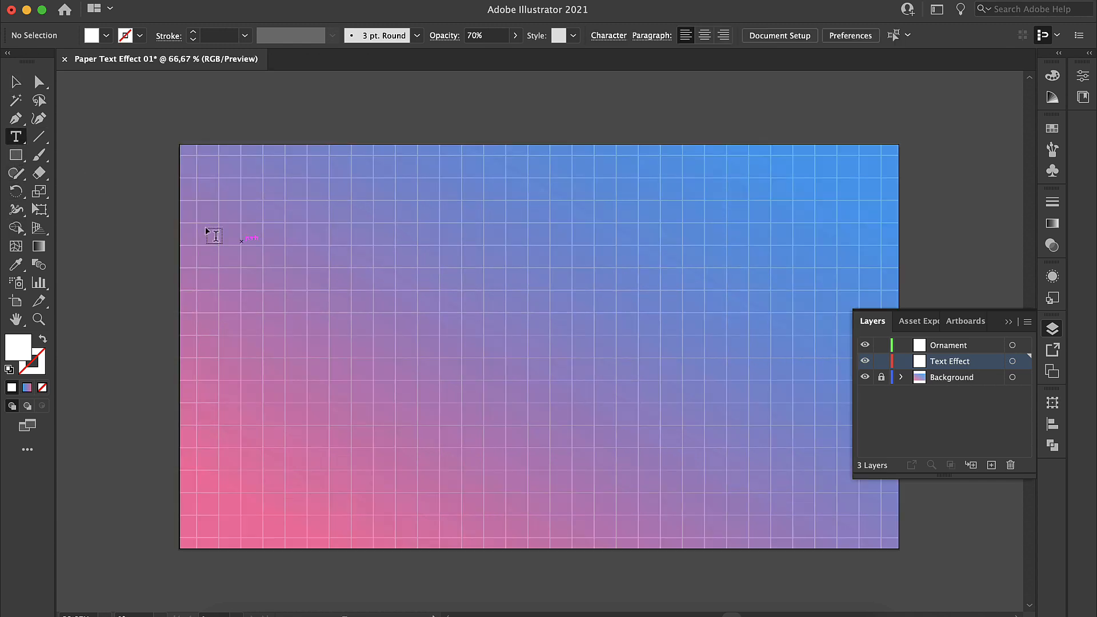
left_click(424, 283)
type("PAPER")
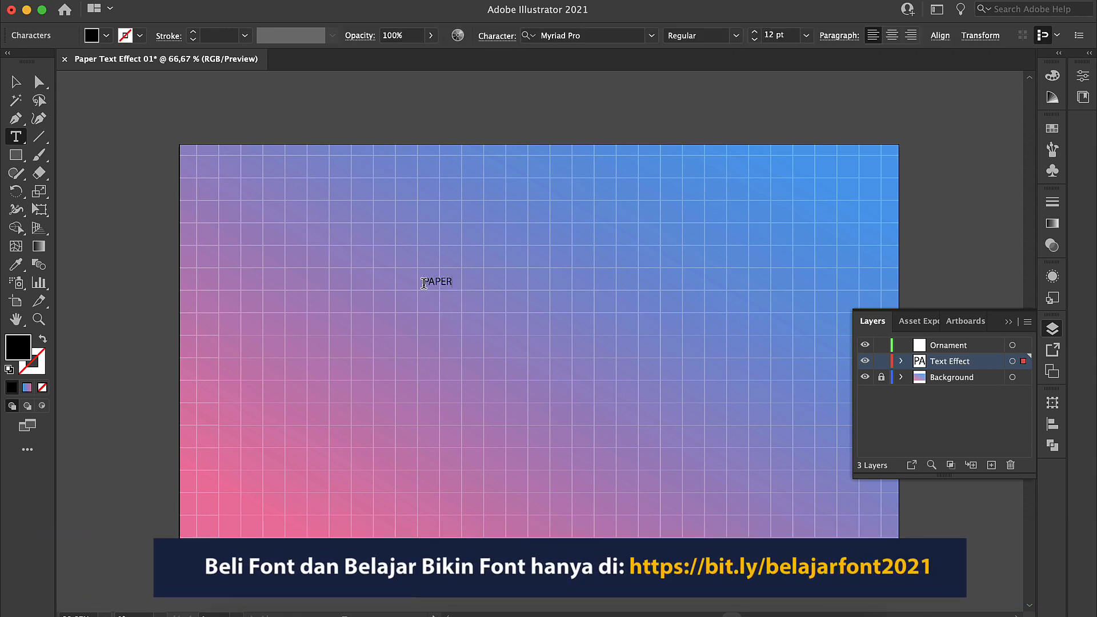
Enlarge the PAPER text proportionally to about 119 pt and move it down toward the artboard's middle
left_click(16, 81)
left_click_drag(452, 276, 704, 170)
left_click_drag(634, 217, 640, 312)
Change the PAPER text's font to Montserrat Black and move it back toward the middle of the artboard
left_click(651, 35)
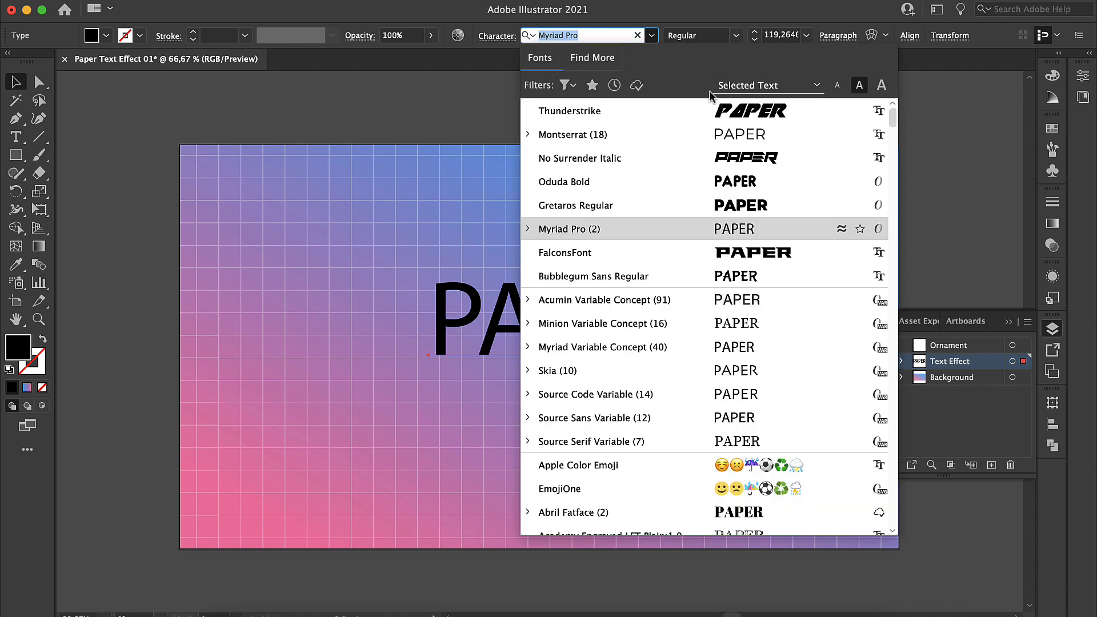
type("monts")
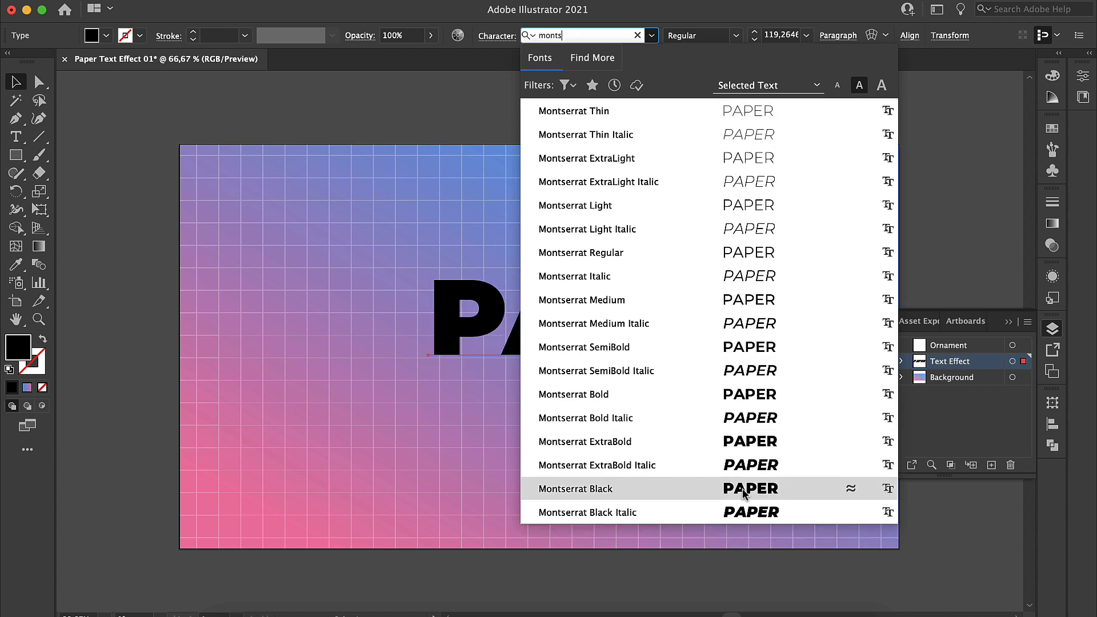
left_click(748, 496)
left_click_drag(773, 343, 707, 352)
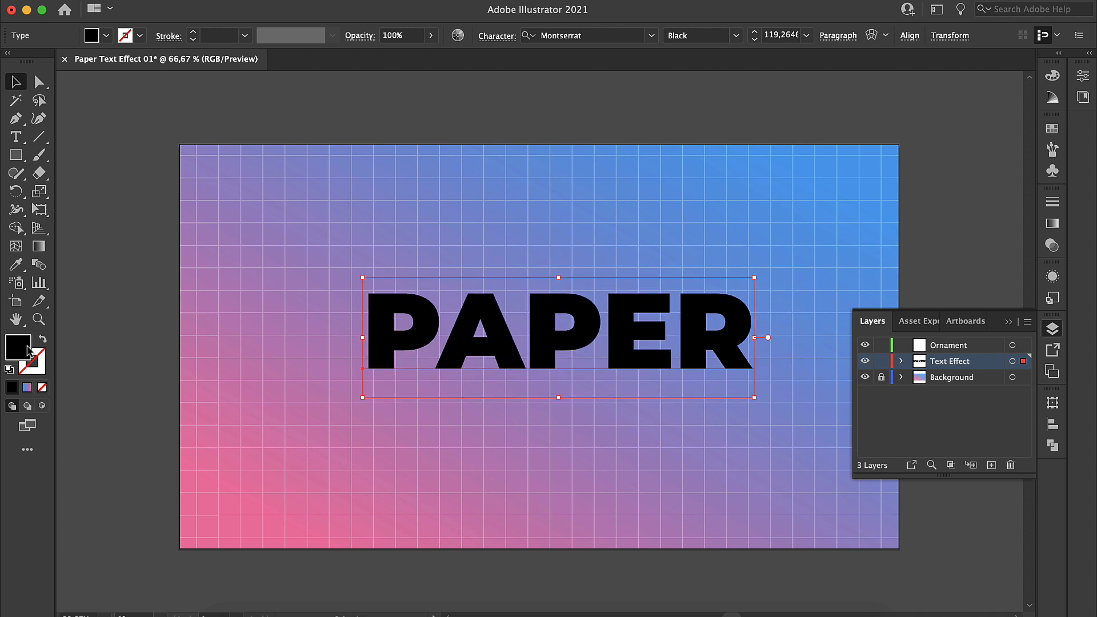
Remove the PAPER text's character fill and add a new fill to the text's appearance
left_click(42, 388)
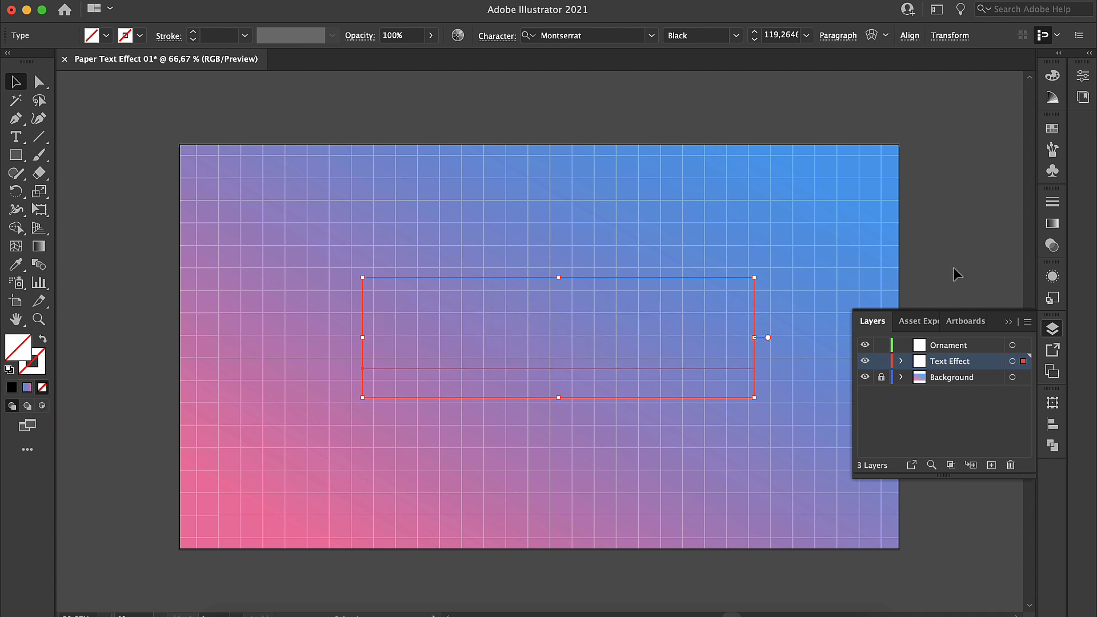
left_click(1052, 277)
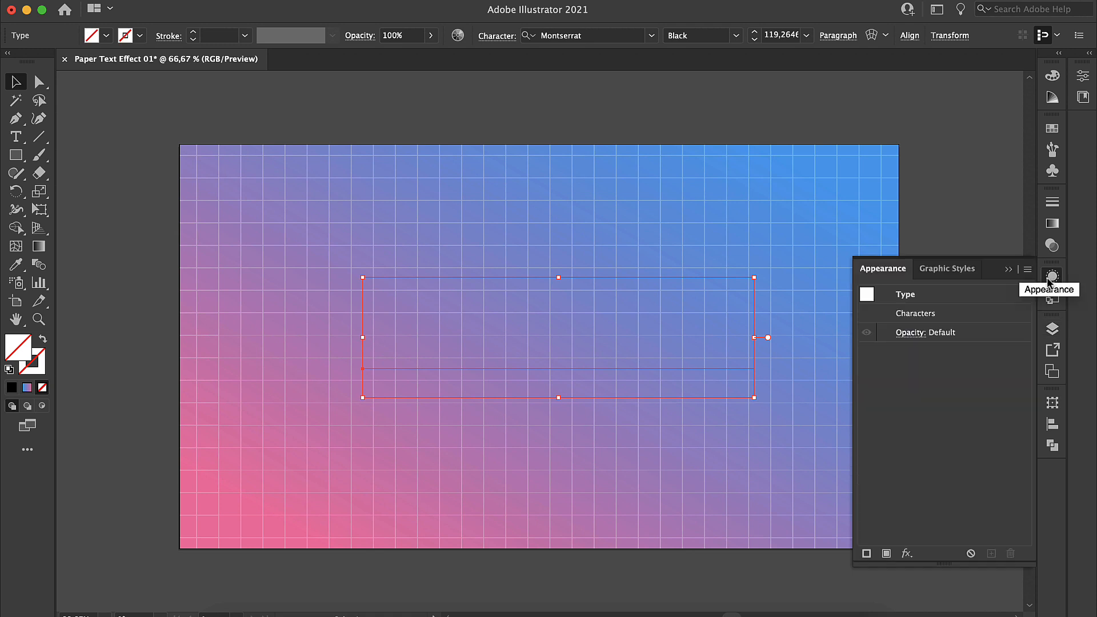
left_click(390, 1)
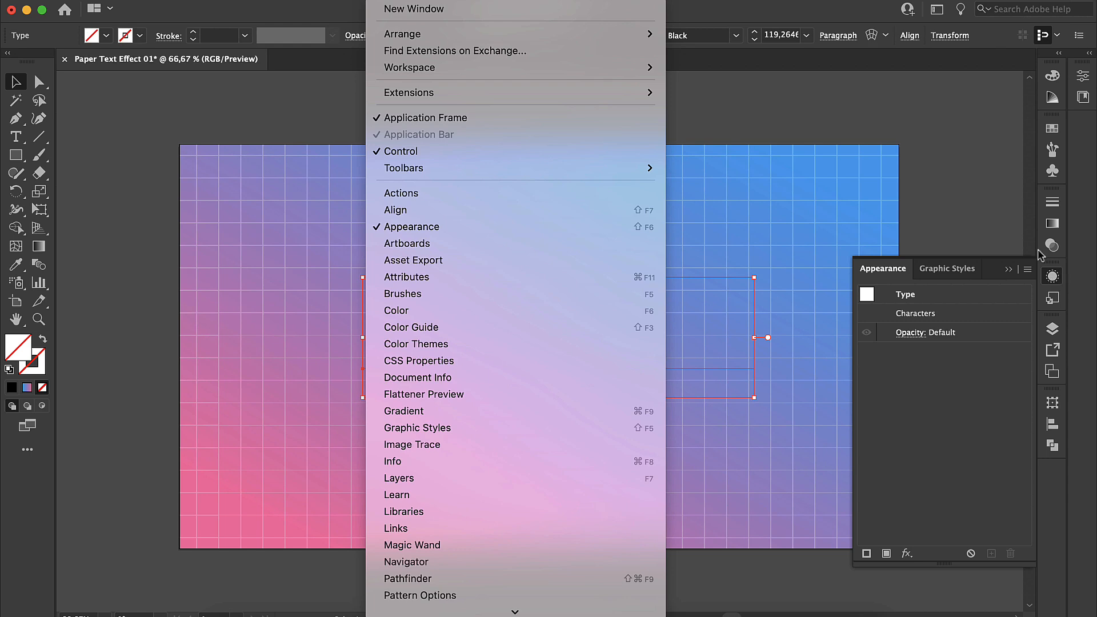
left_click(991, 216)
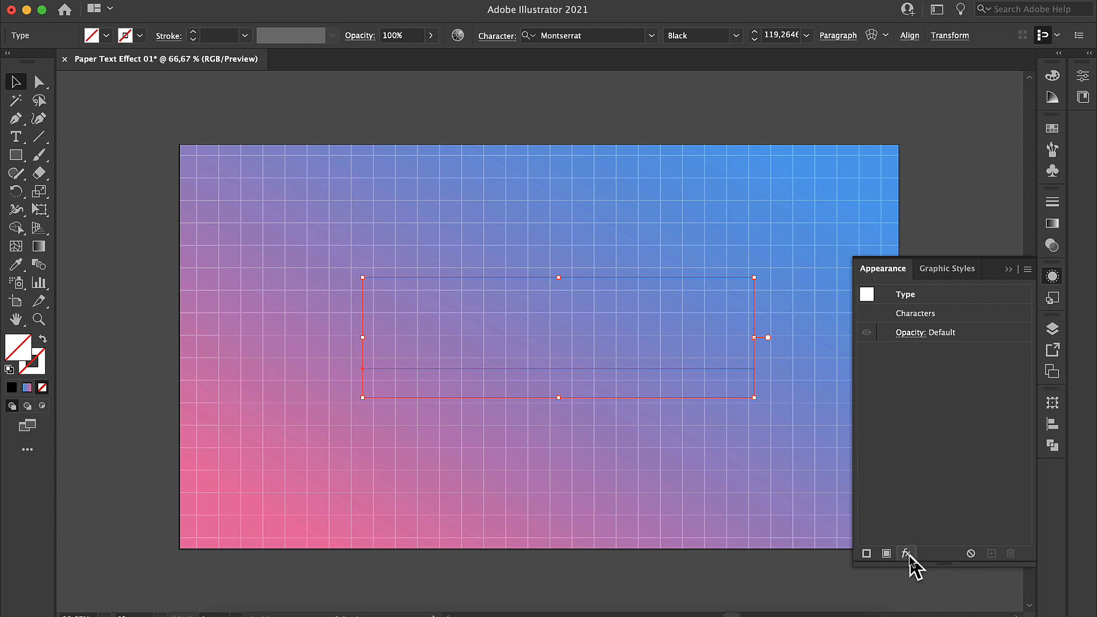
left_click(886, 554)
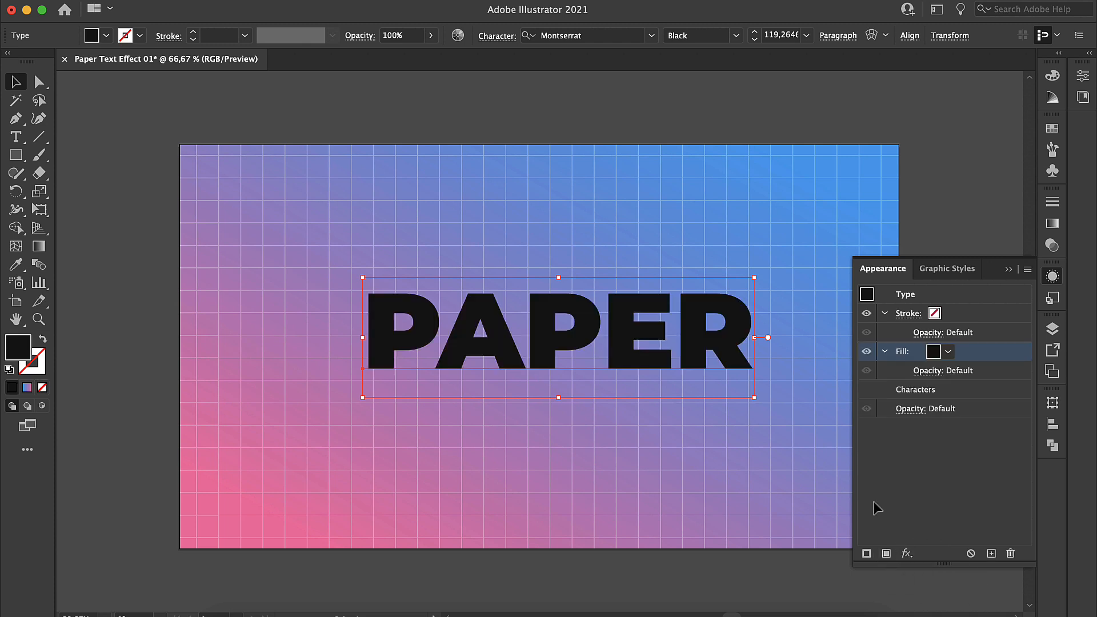
Set the new fill of the PAPER text to white (FFFFFF)
double_click(25, 348)
left_click_drag(614, 193, 585, 189)
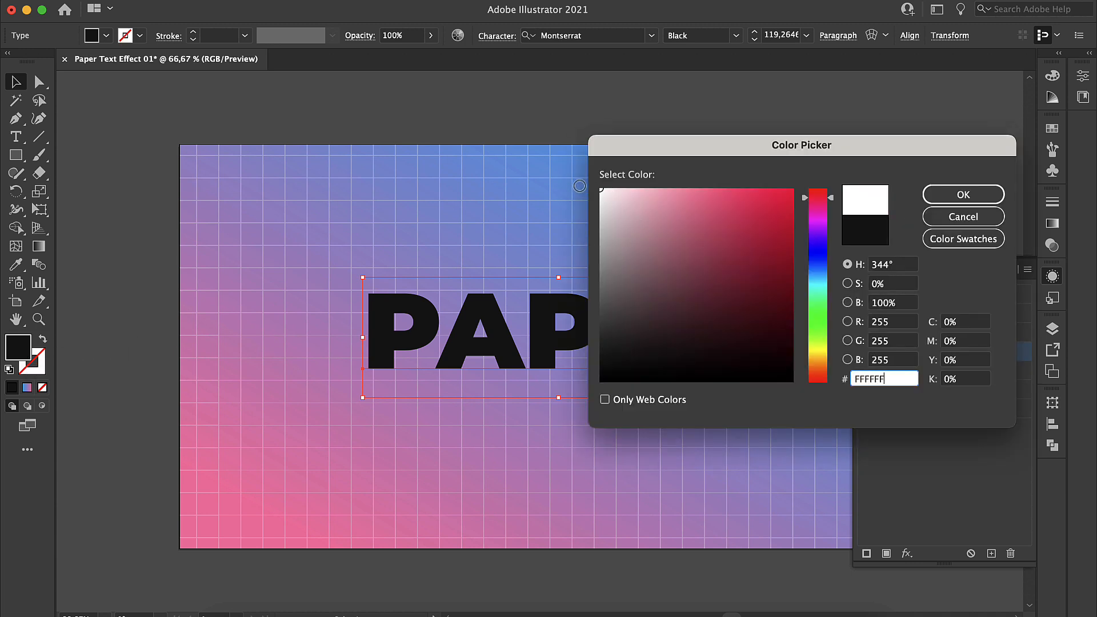
left_click(950, 195)
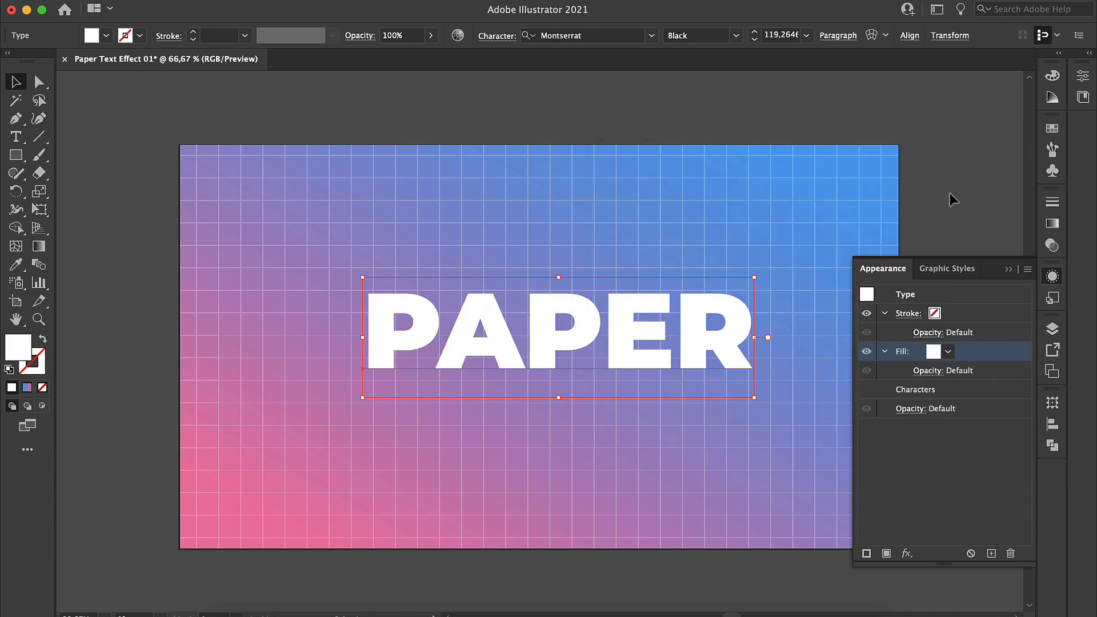
Enlarge the PAPER text proportionally to about 134 pt and recentre it on the artboard
left_click(1009, 269)
left_click_drag(756, 277, 803, 241)
left_click_drag(764, 335, 722, 350)
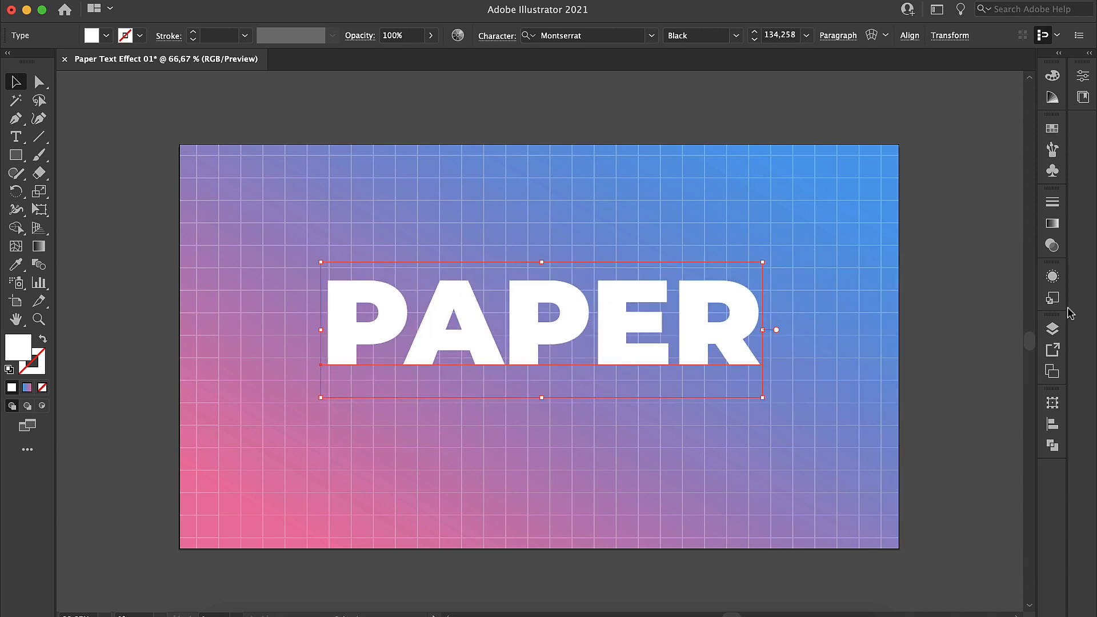
Duplicate the PAPER text's white fill and apply a linear gradient to the upper copy
left_click(1051, 276)
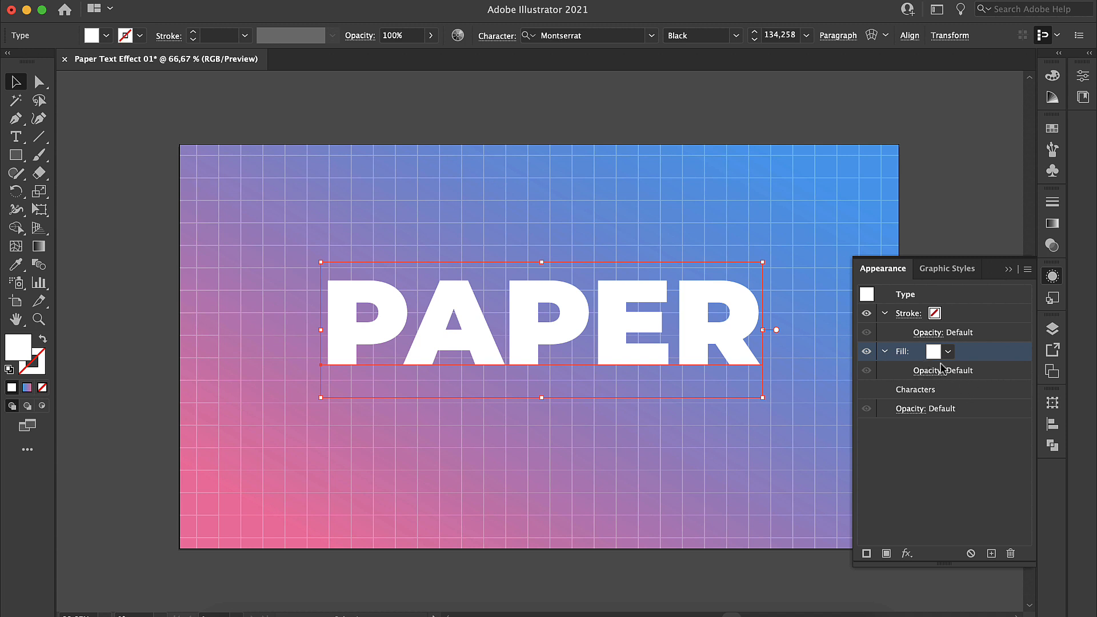
left_click(992, 554)
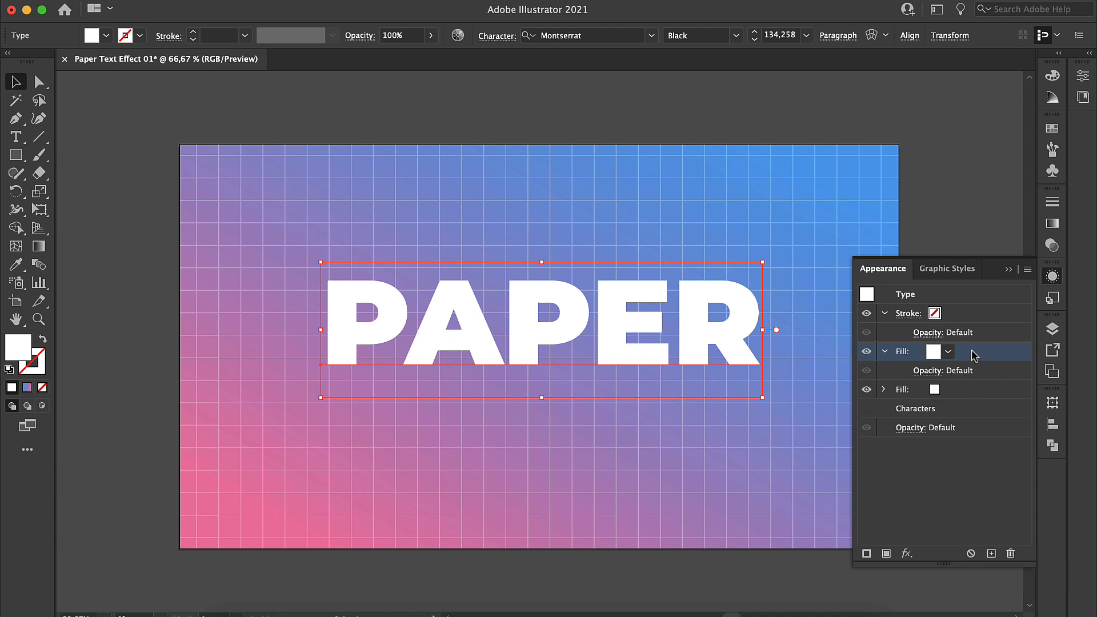
left_click(1052, 223)
left_click(943, 316)
Recolour the upper fill's gradient with a white start stop and a light gray end stop
left_click(865, 338)
double_click(865, 338)
left_click(810, 391)
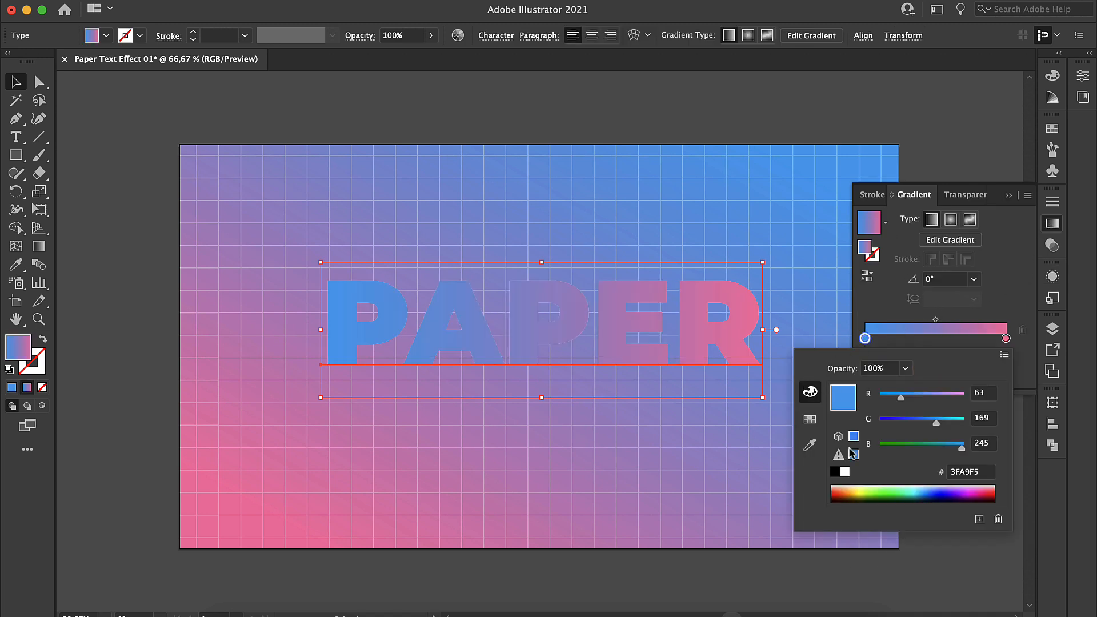
left_click(844, 472)
left_click(1005, 338)
double_click(1006, 338)
left_click(810, 419)
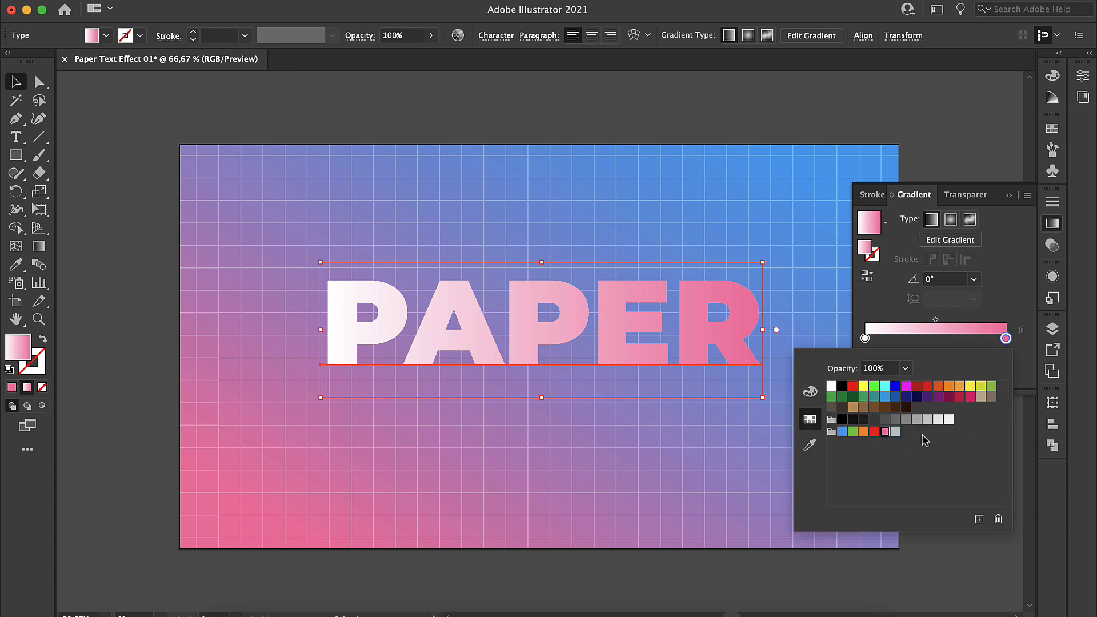
left_click(928, 420)
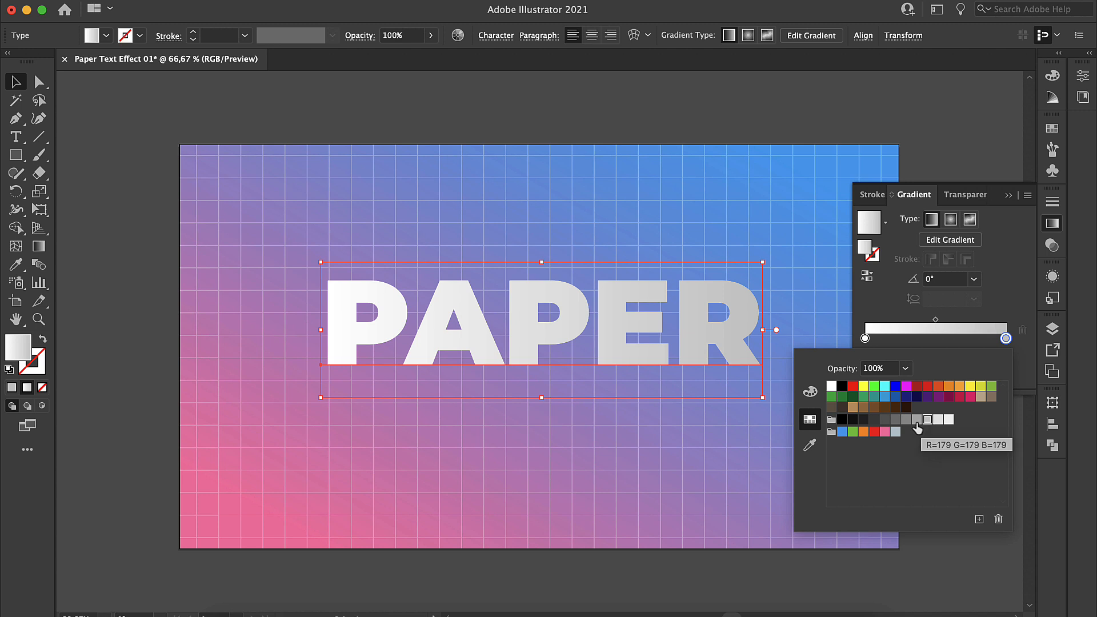
Set the gradient angle to 90° and reverse the gradient so the gray shades the bottom of the letters
left_click(937, 282)
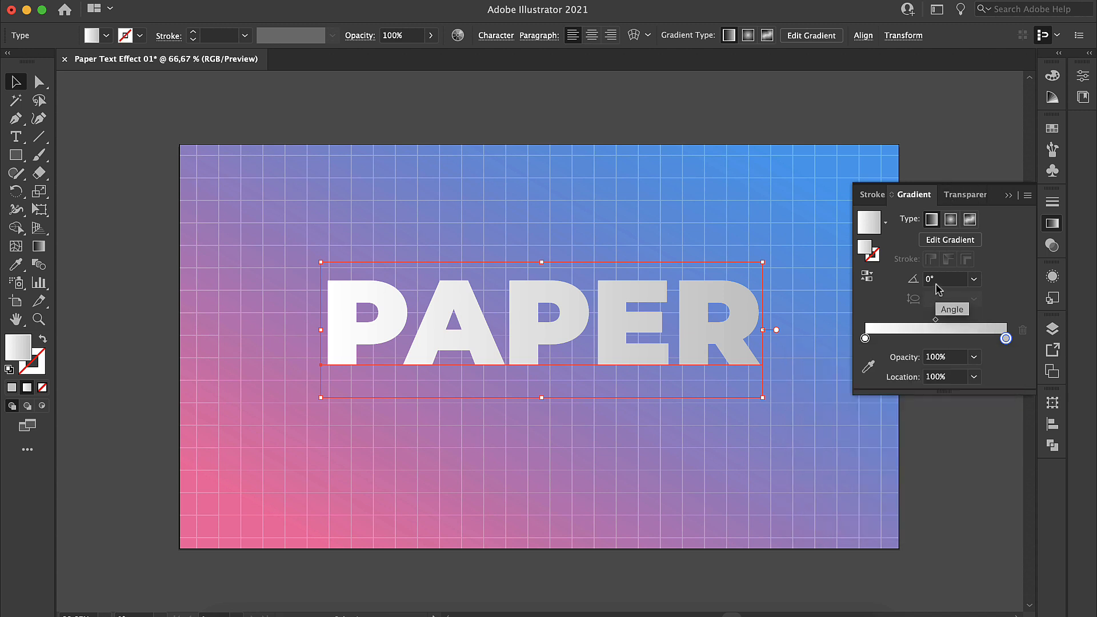
left_click(938, 282)
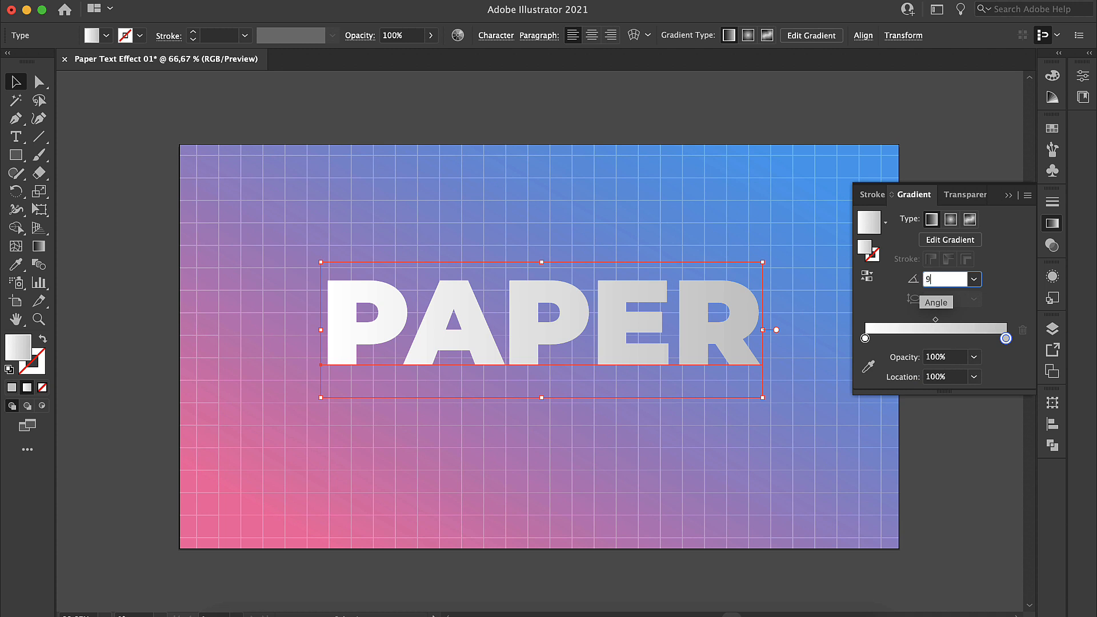
key("Return")
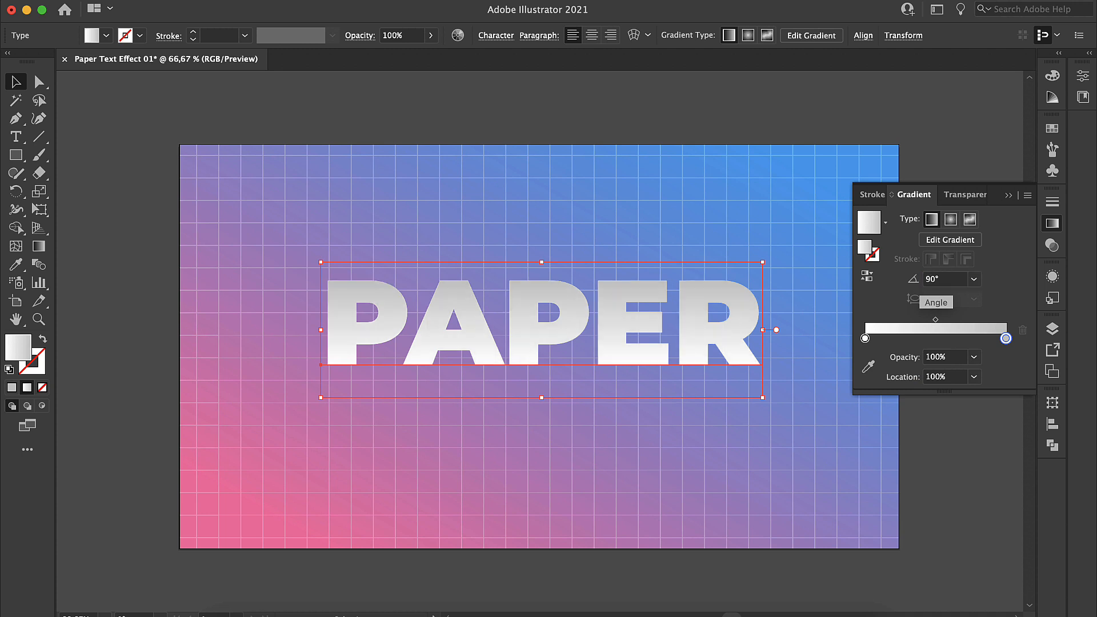
left_click(867, 277)
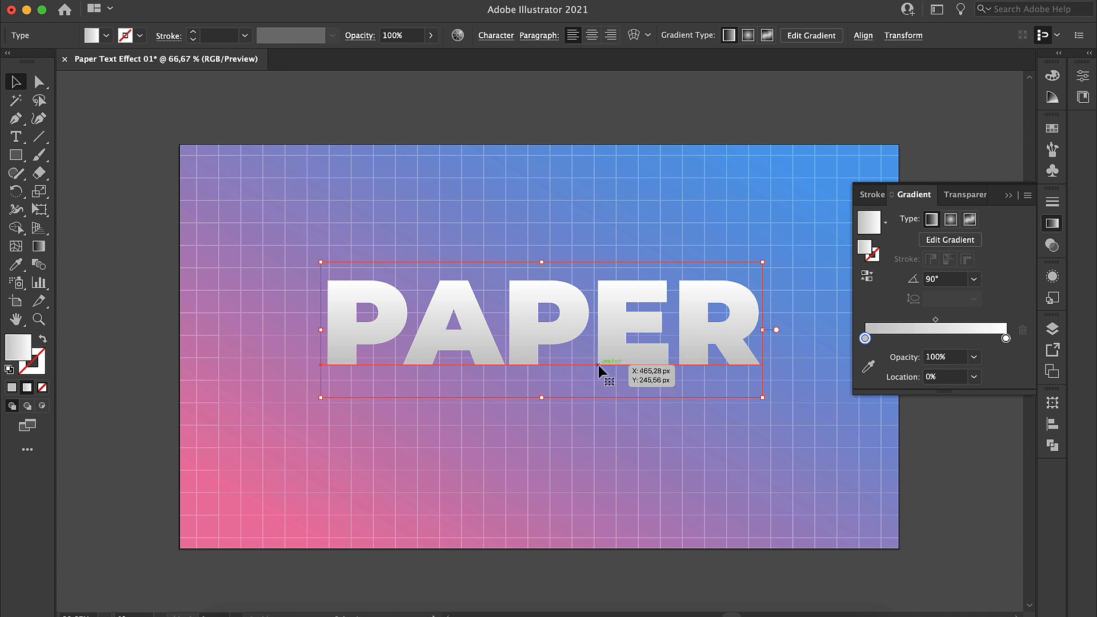
Add an Inner Glow to the gradient fill in light gray with Multiply mode, 75% opacity, 2 px blur and Edge
left_click(1052, 275)
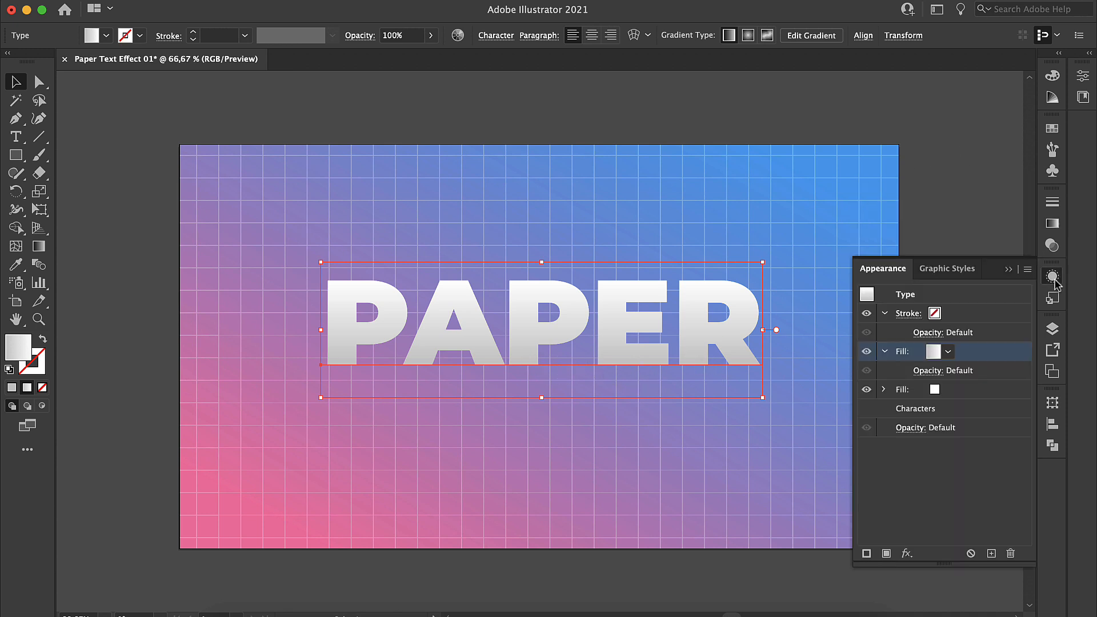
left_click(906, 554)
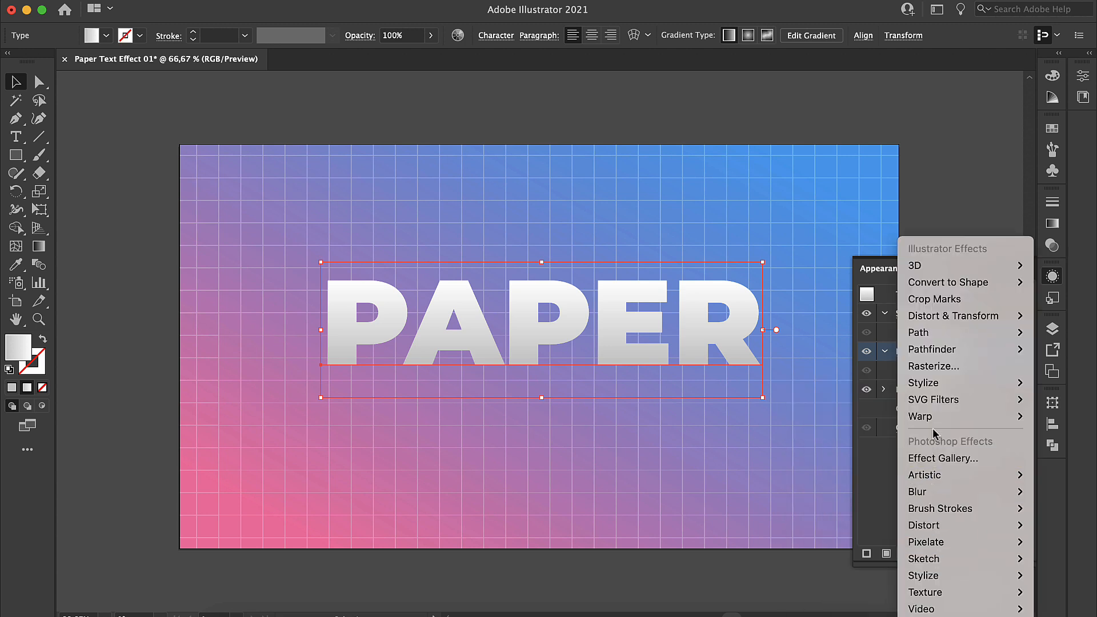
mouse_move(945, 385)
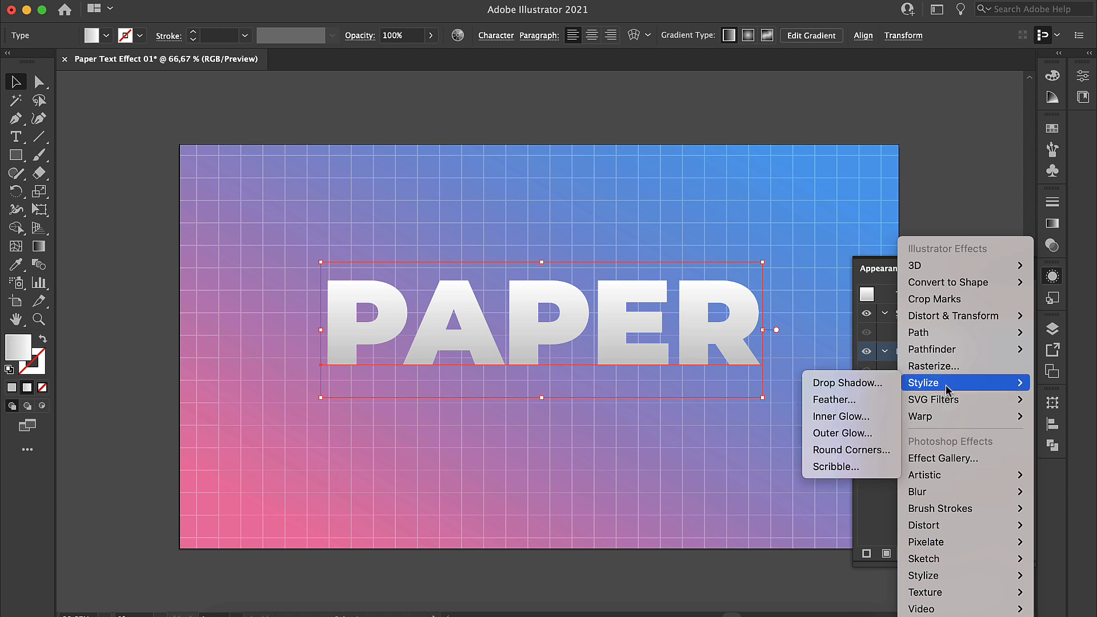
left_click(831, 419)
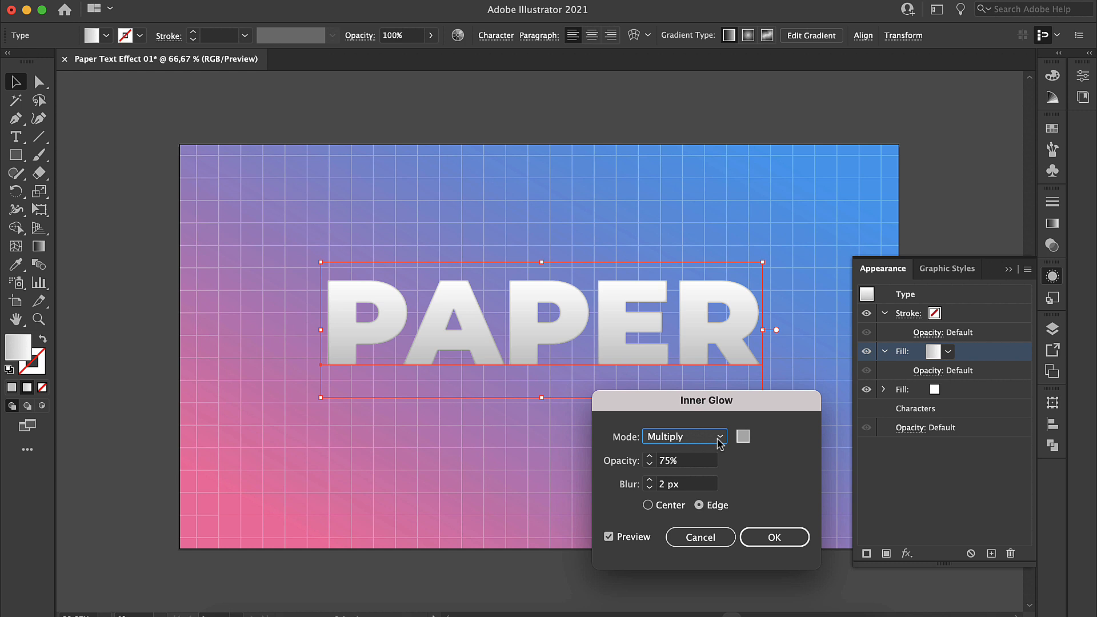
left_click(743, 437)
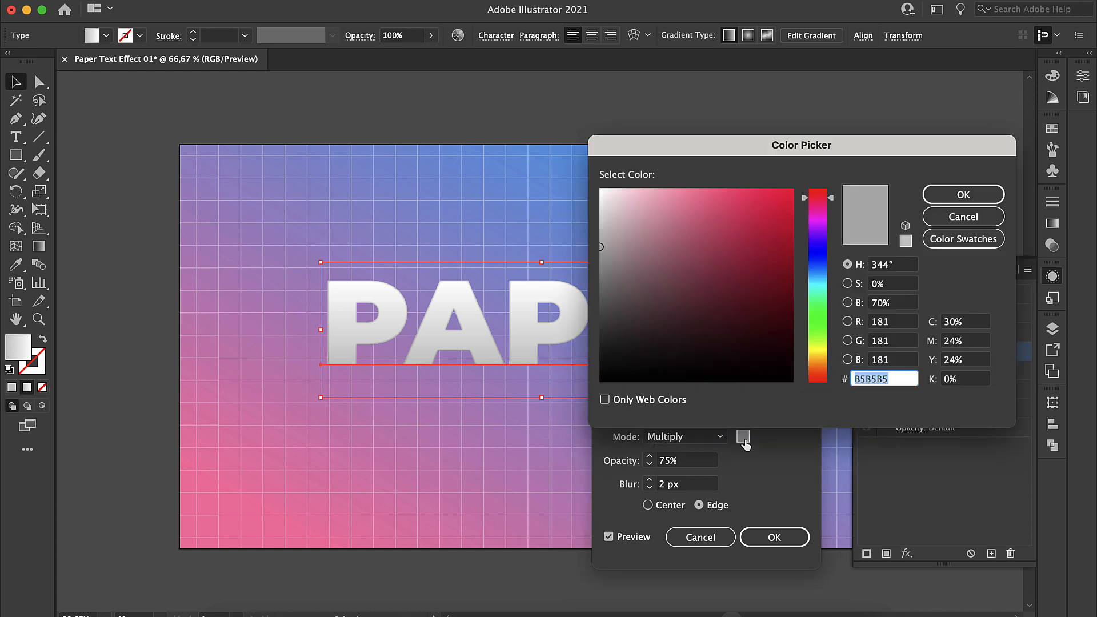
left_click(601, 242)
left_click(928, 194)
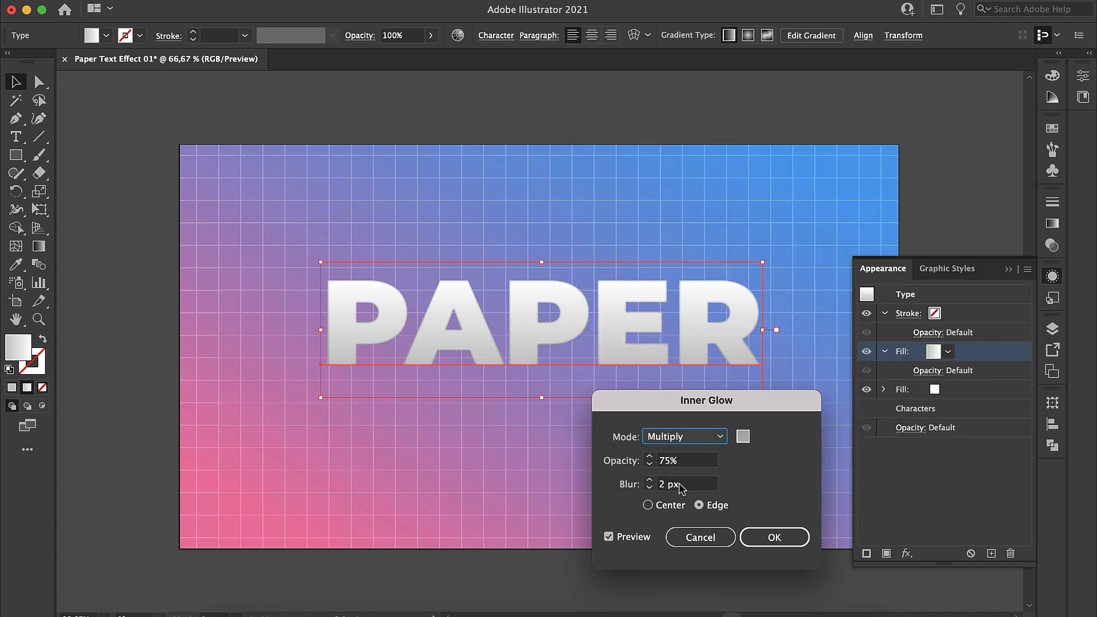
left_click(774, 538)
Apply an Offset Path effect of 11 px with Miter joins to the lower white fill
left_click(964, 409)
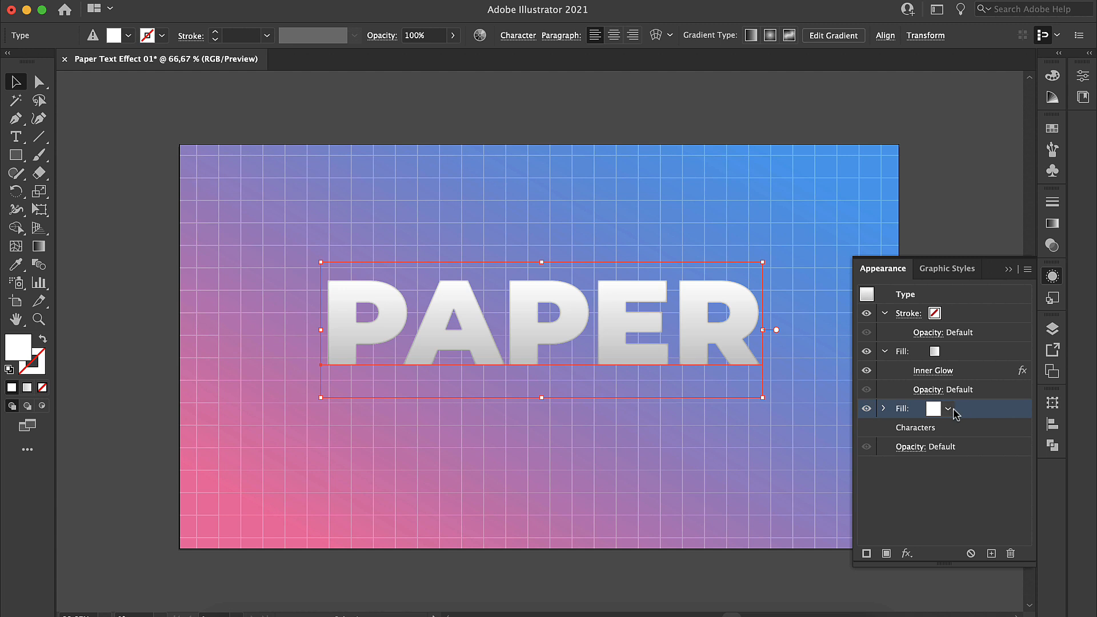
left_click(885, 352)
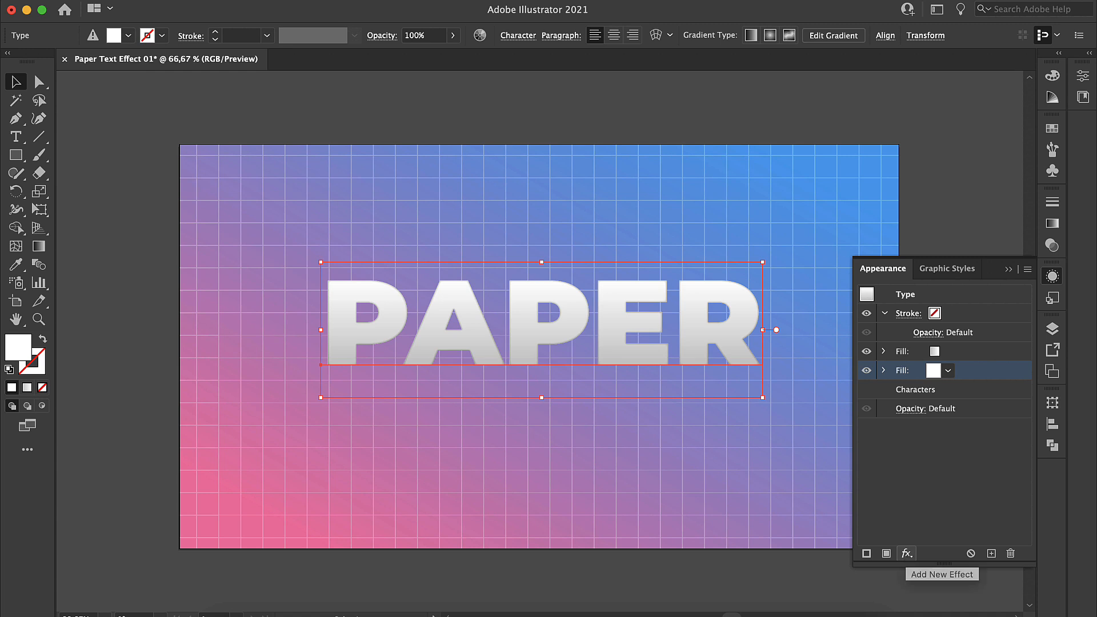
left_click(907, 554)
mouse_move(948, 334)
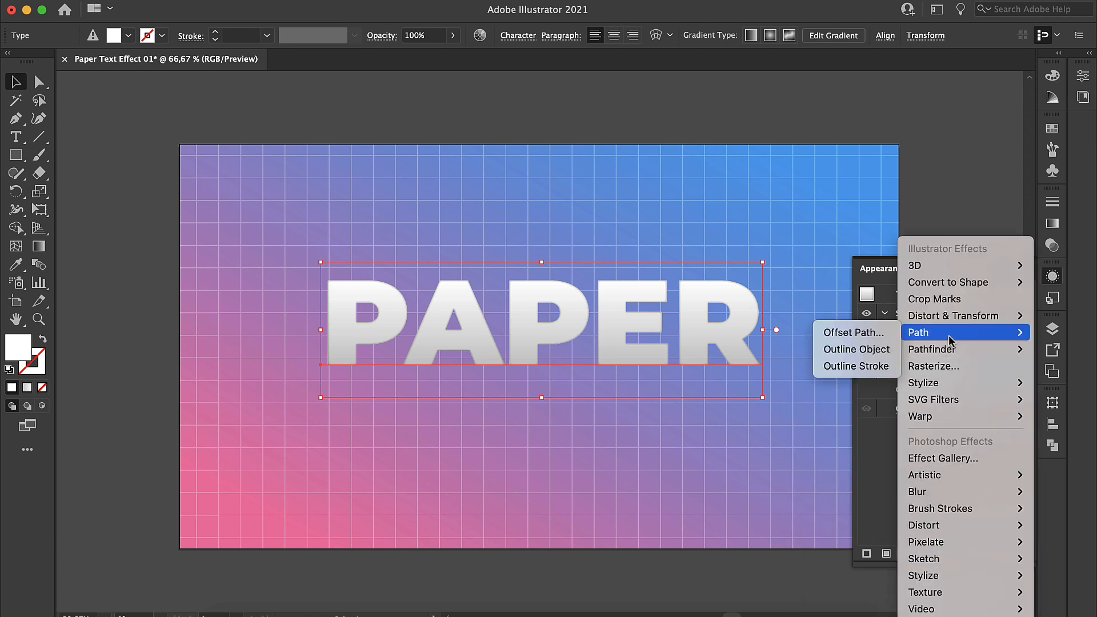
left_click(866, 340)
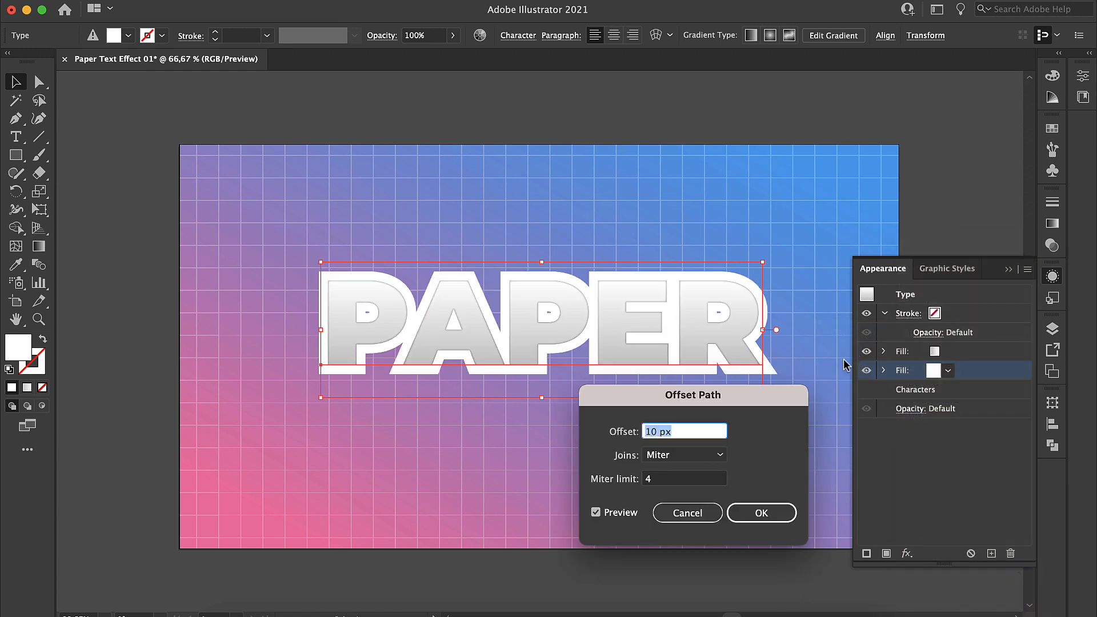
key("Up")
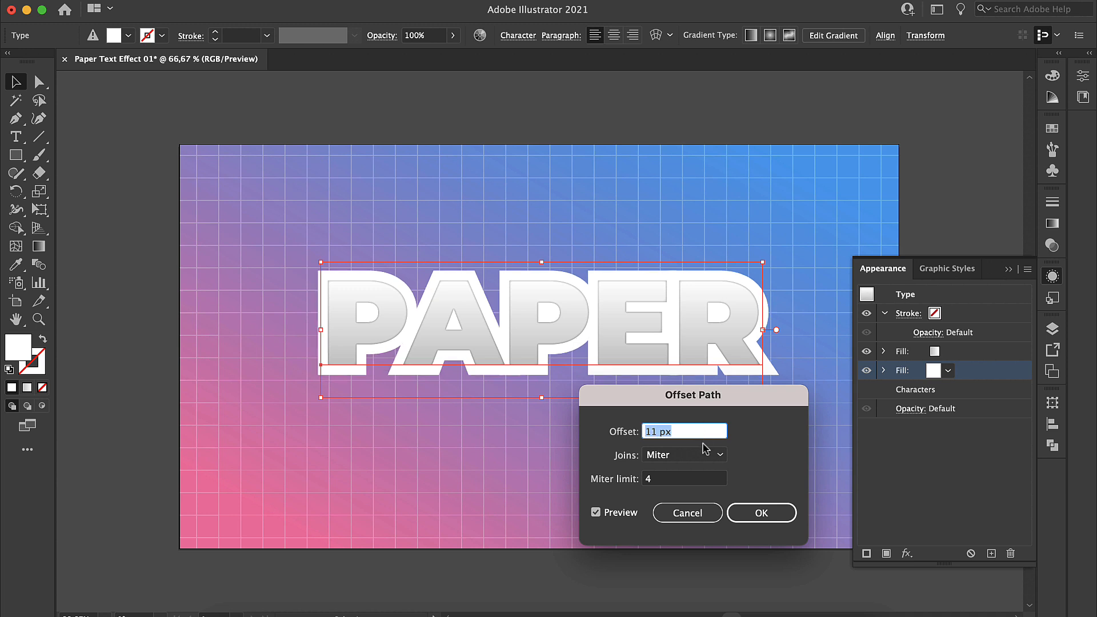
left_click(752, 513)
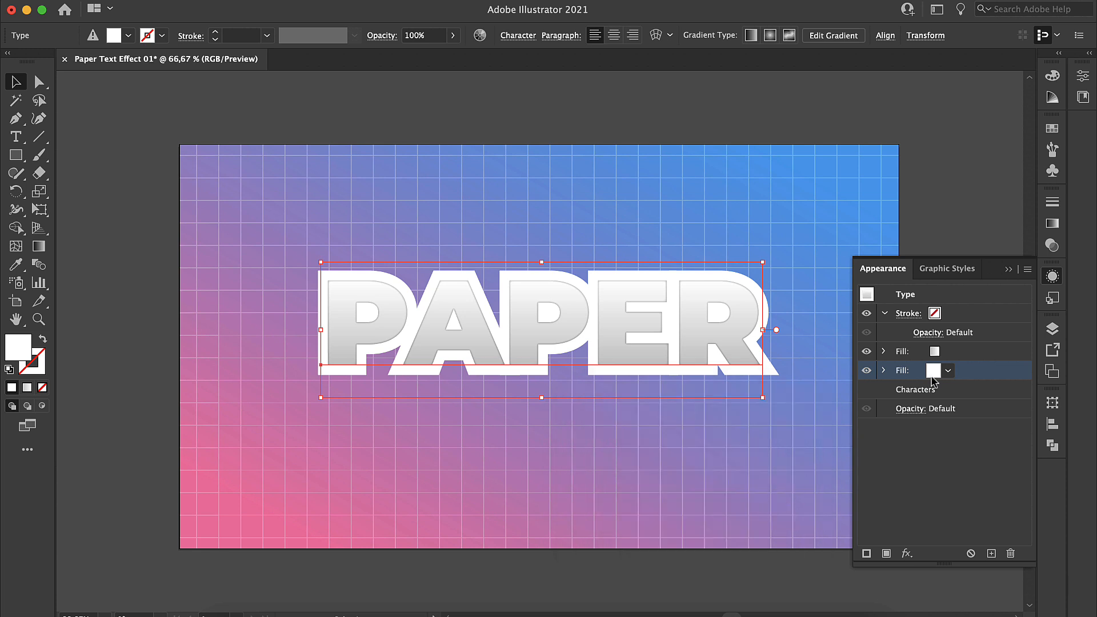
Add a horizontal Arch warp with a 10% bend to the gradient fill of the PAPER text
left_click(956, 349)
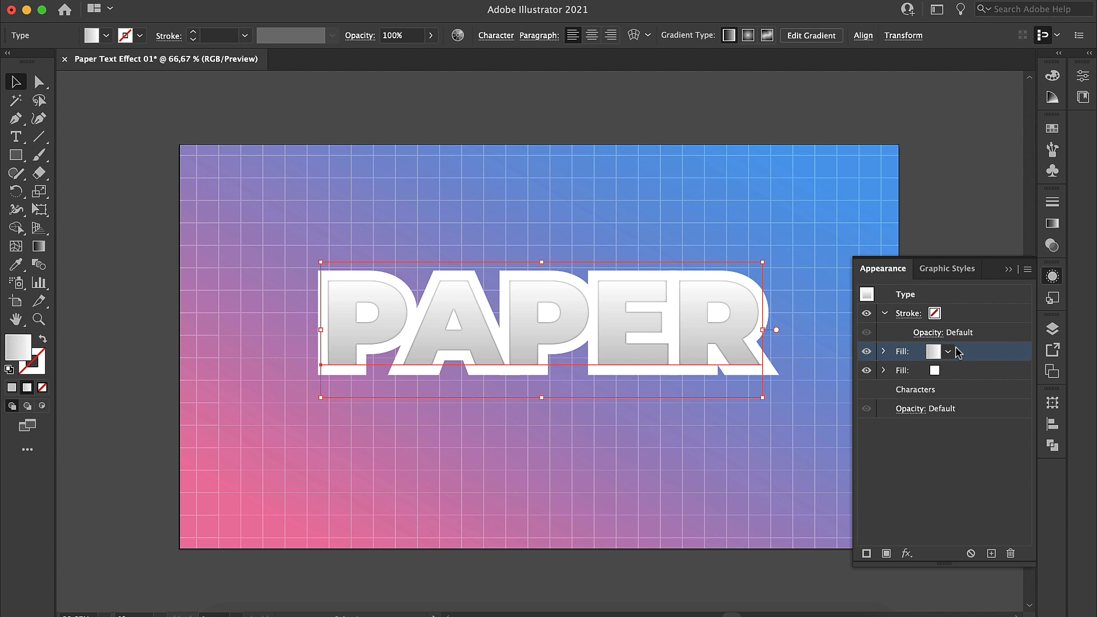
left_click_drag(957, 352, 708, 338)
left_click(884, 351)
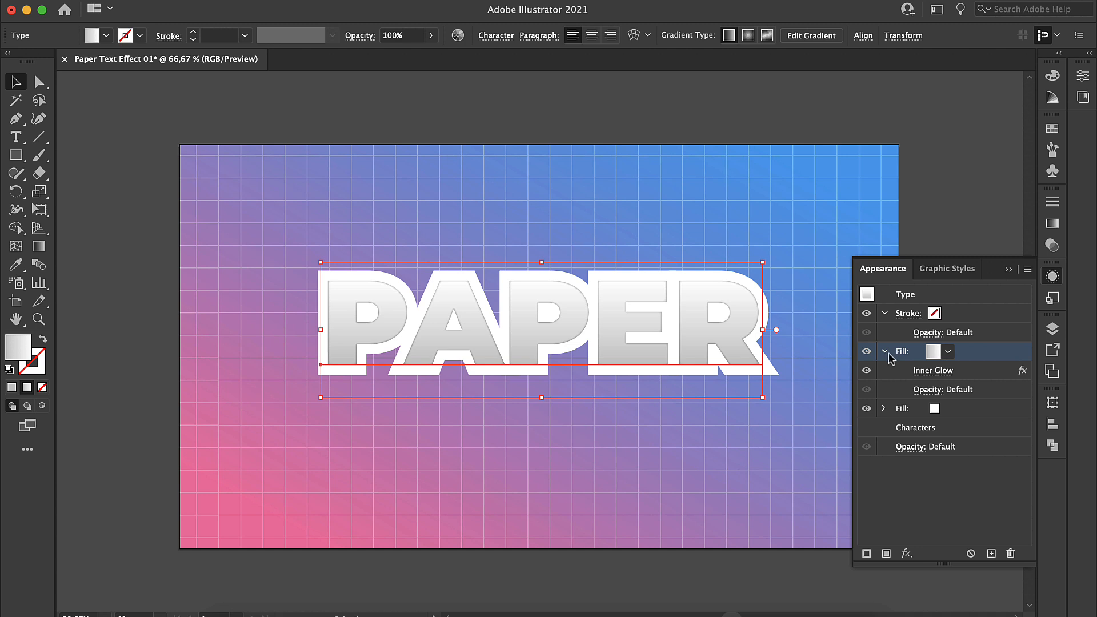
left_click(907, 553)
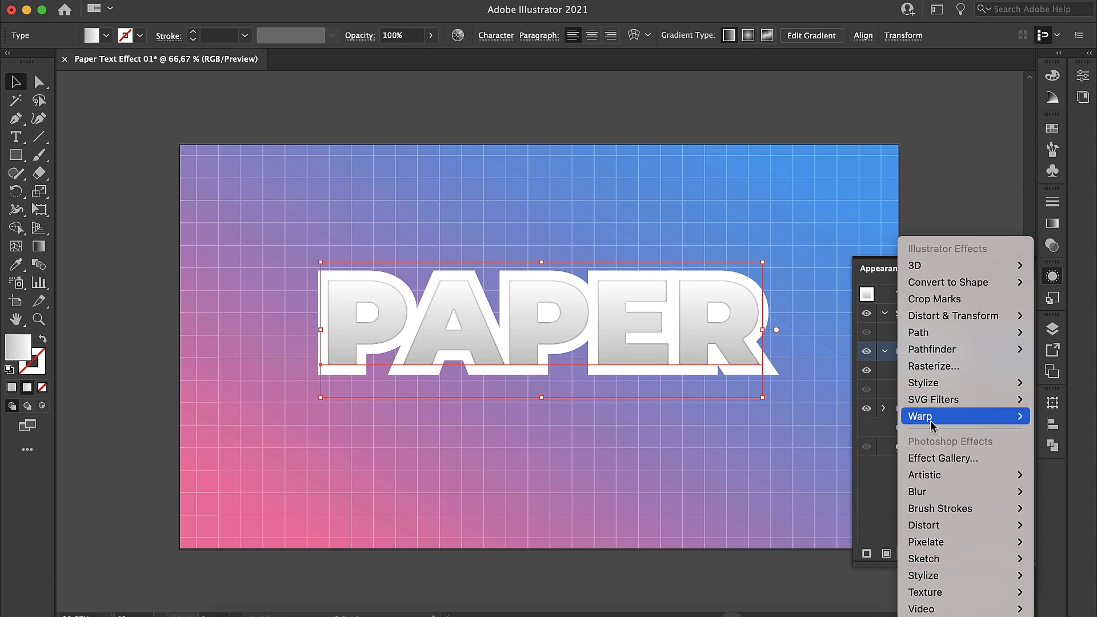
mouse_move(931, 425)
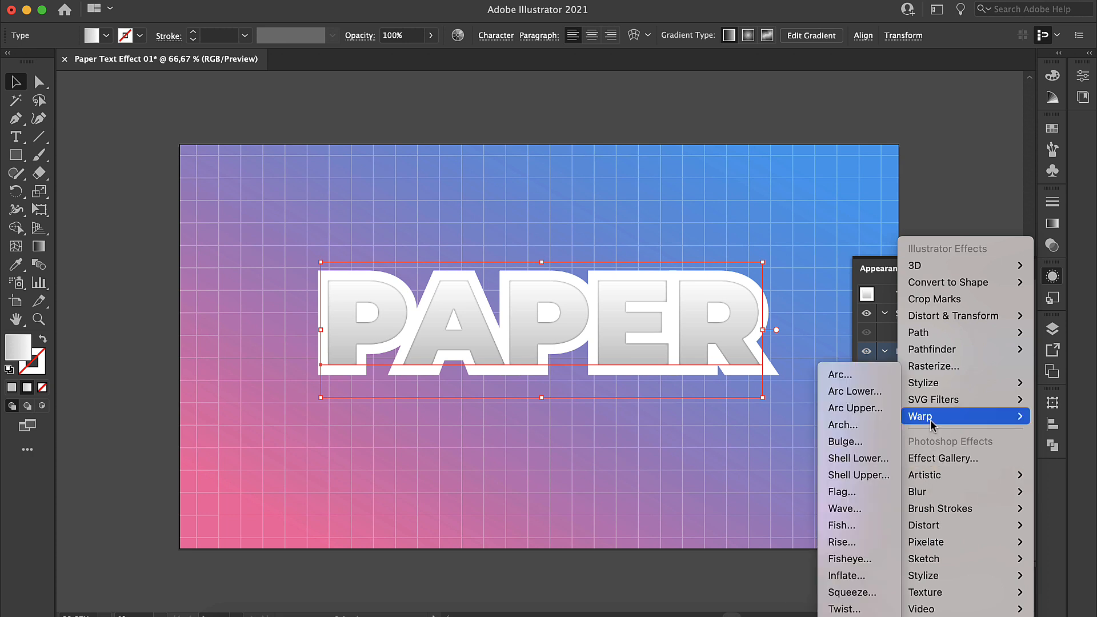
left_click(851, 425)
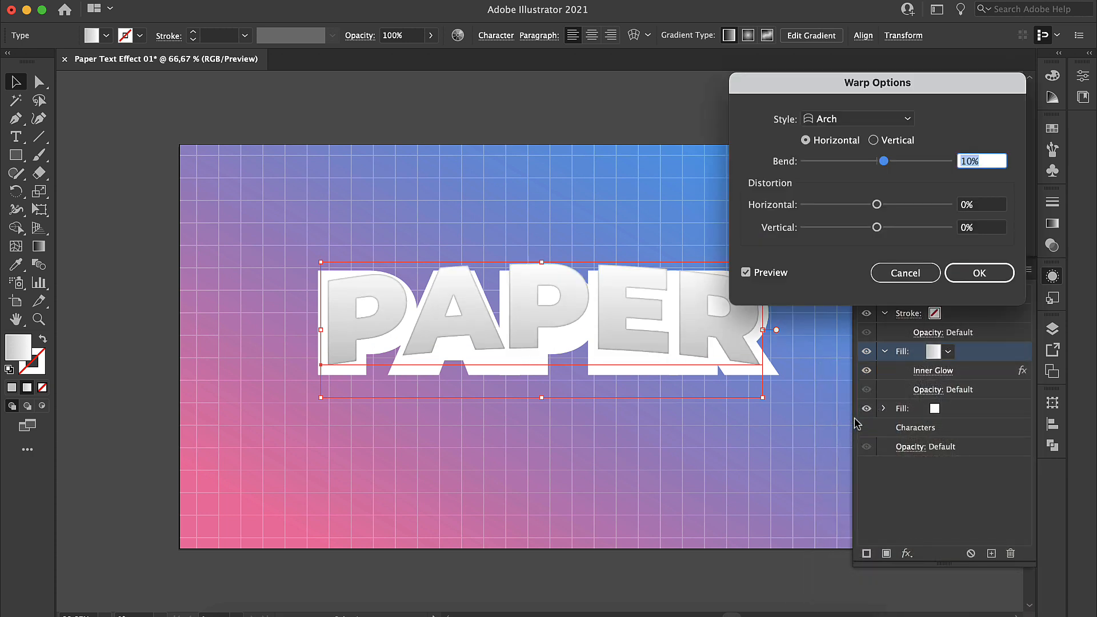
left_click(983, 162)
left_click_drag(971, 160, 946, 161)
left_click(976, 274)
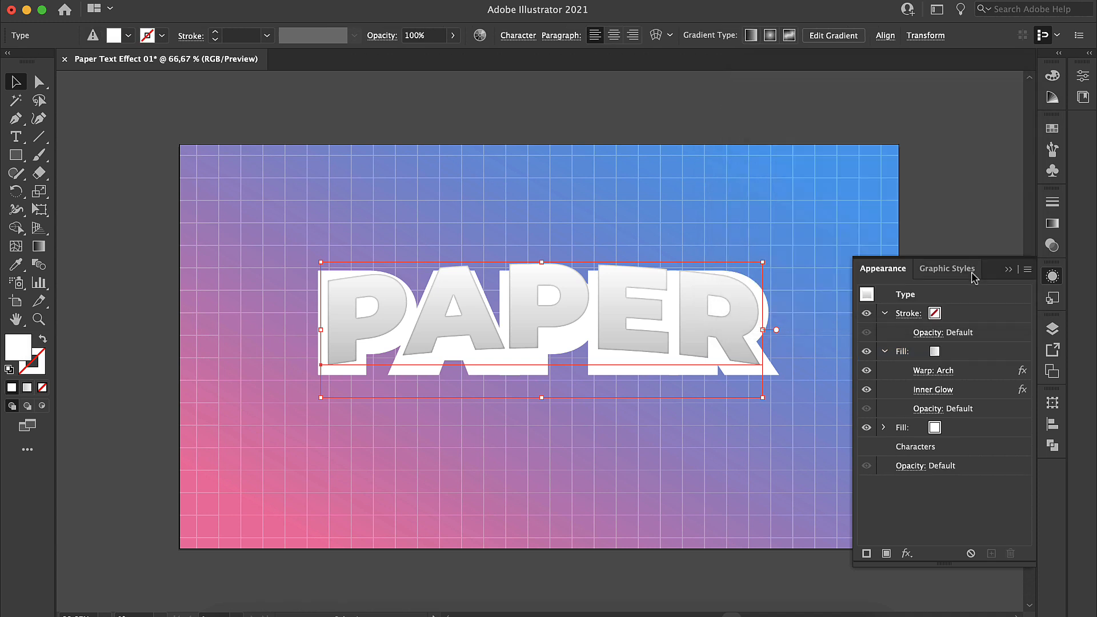
Add a horizontal Arch warp with a 10% bend to the lower white fill and deselect the text
left_click(950, 430)
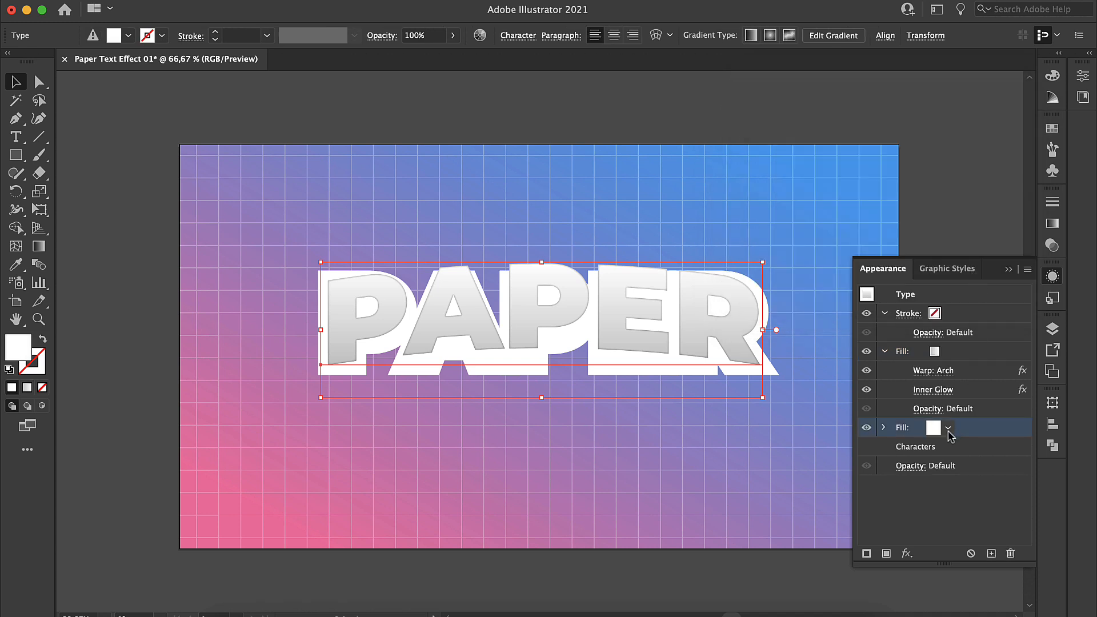
left_click(906, 554)
mouse_move(937, 416)
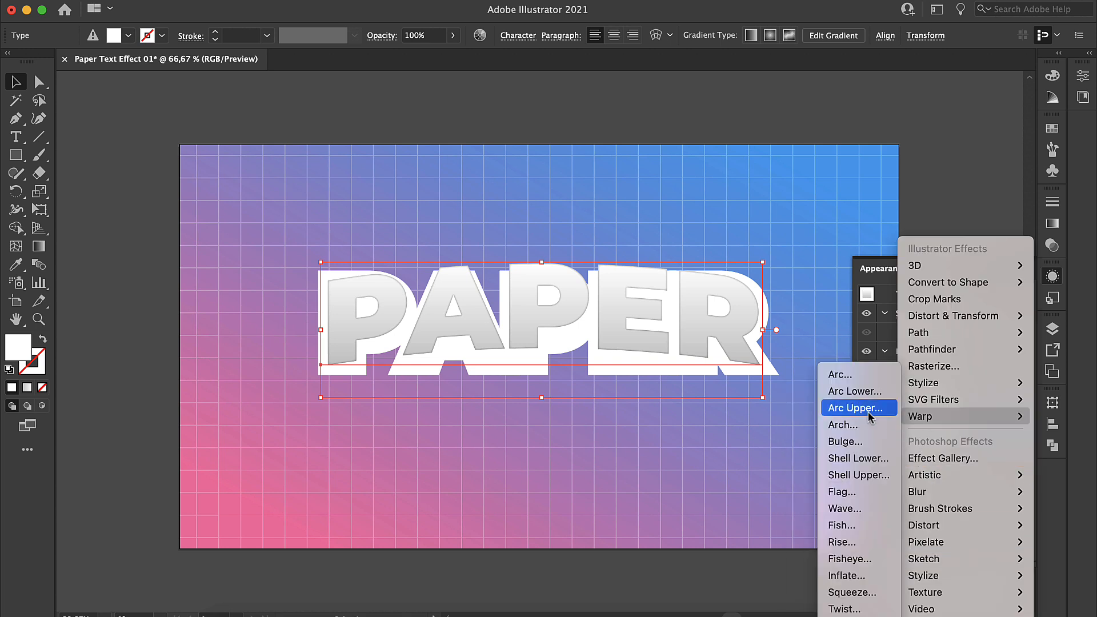
left_click(851, 425)
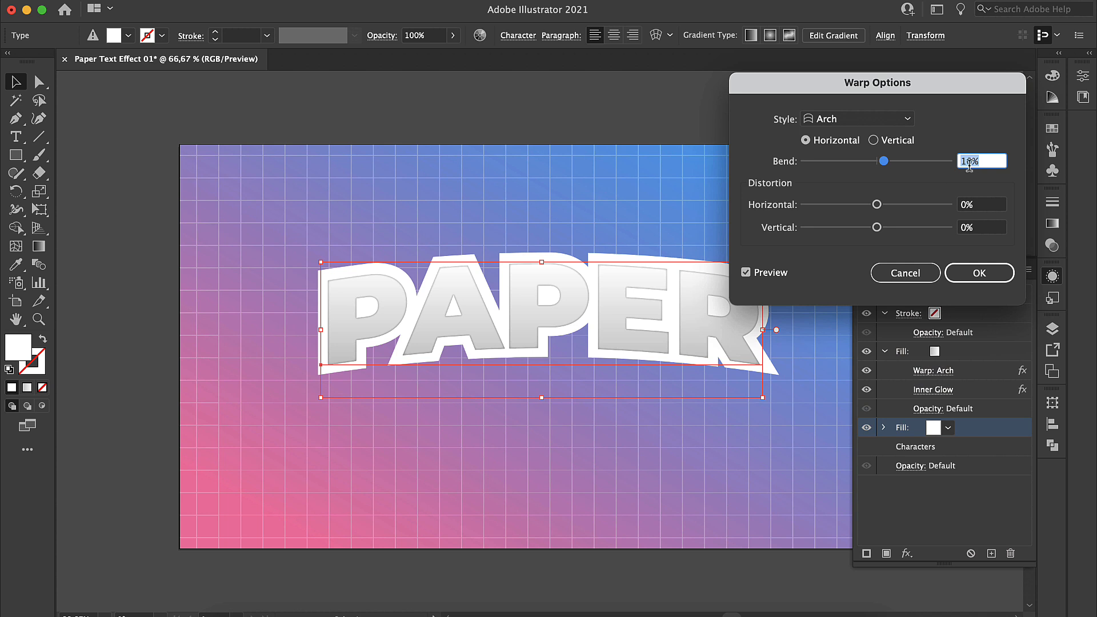
left_click(976, 274)
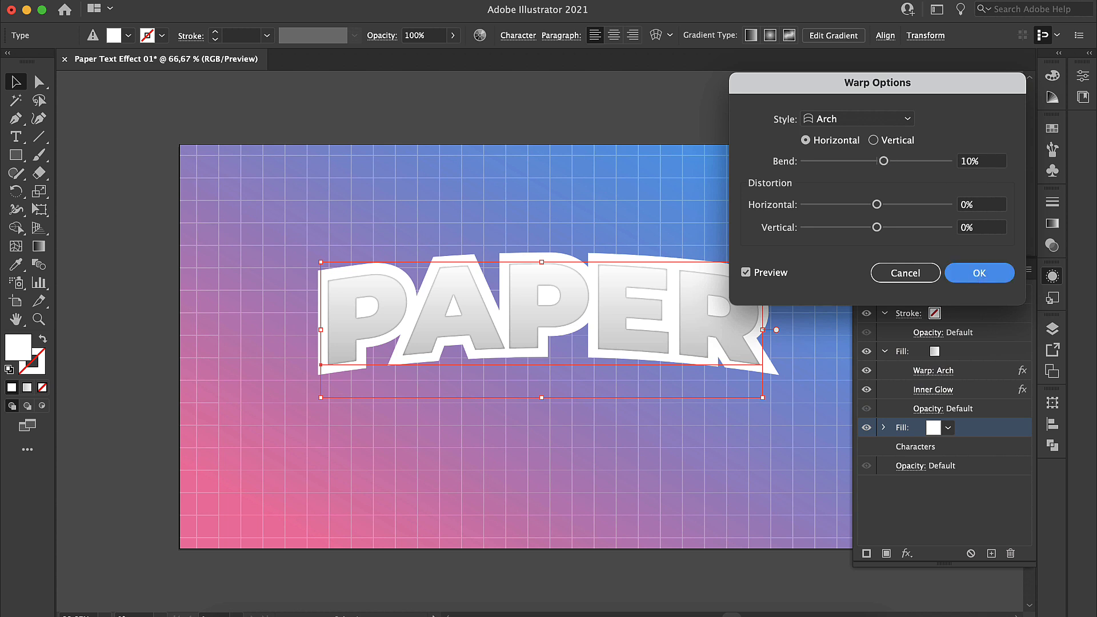
left_click(962, 206)
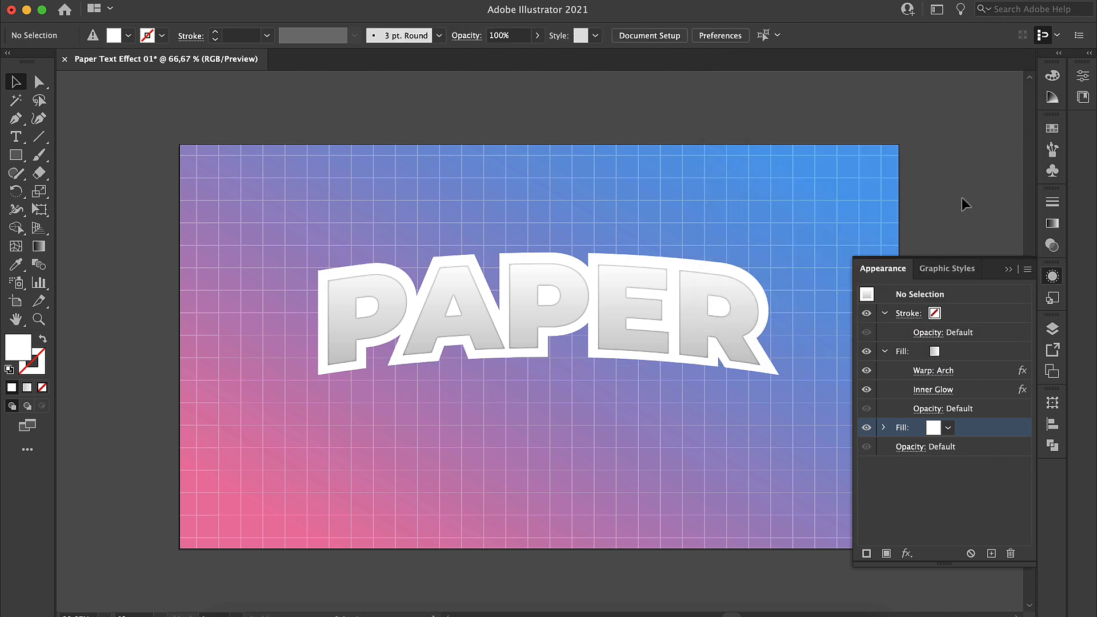
Duplicate the text's white fill and recolour the lowest copy black (#000000)
left_click(734, 325)
left_click(884, 350)
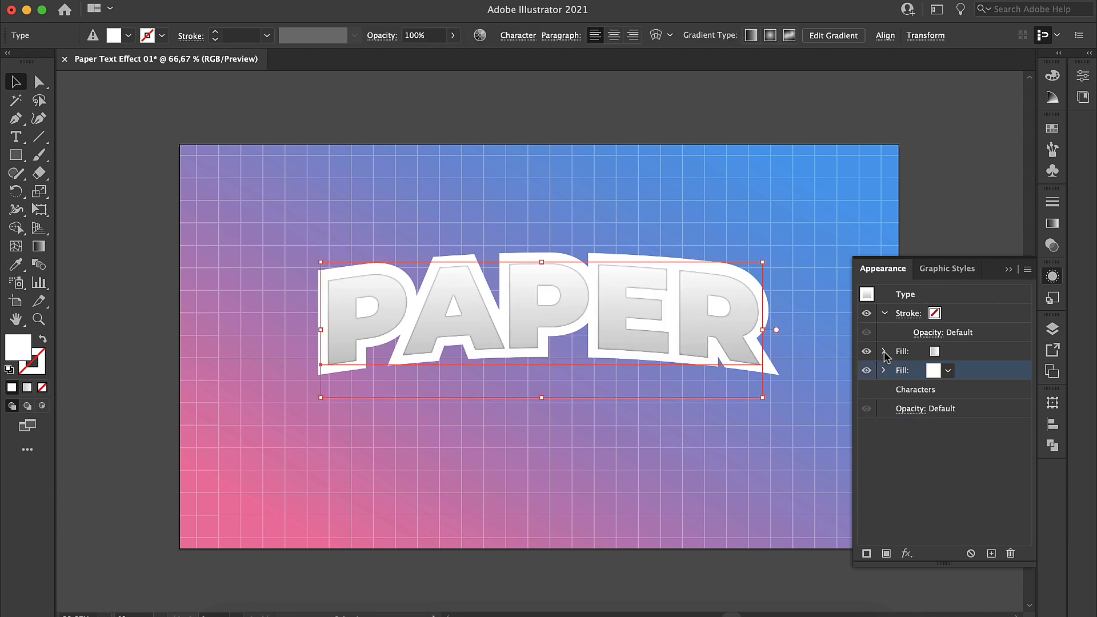
left_click(992, 554)
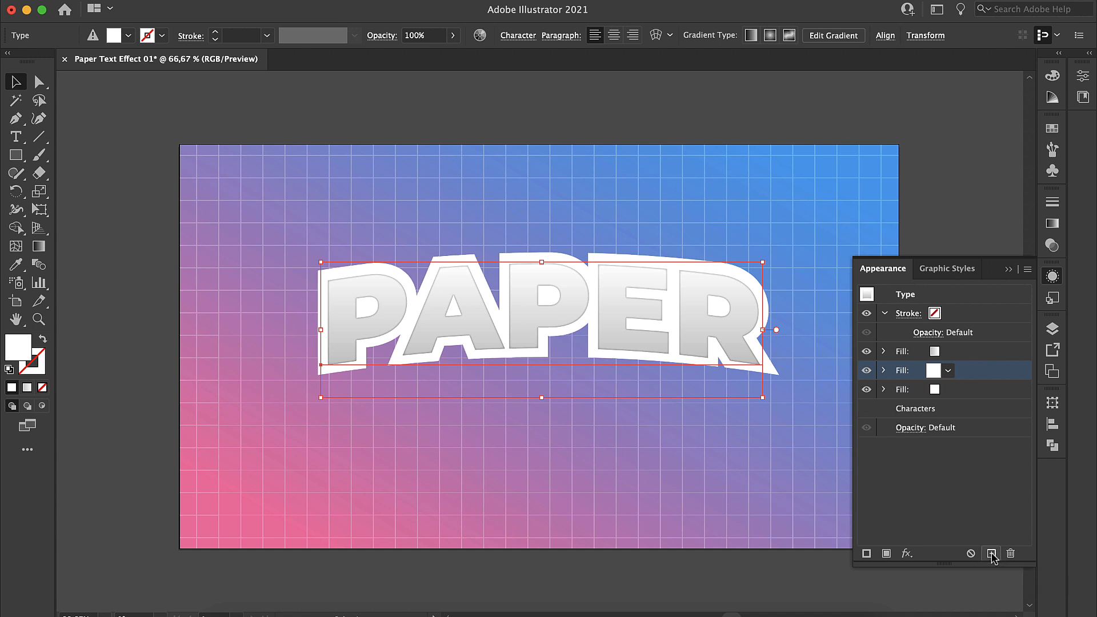
left_click(938, 394)
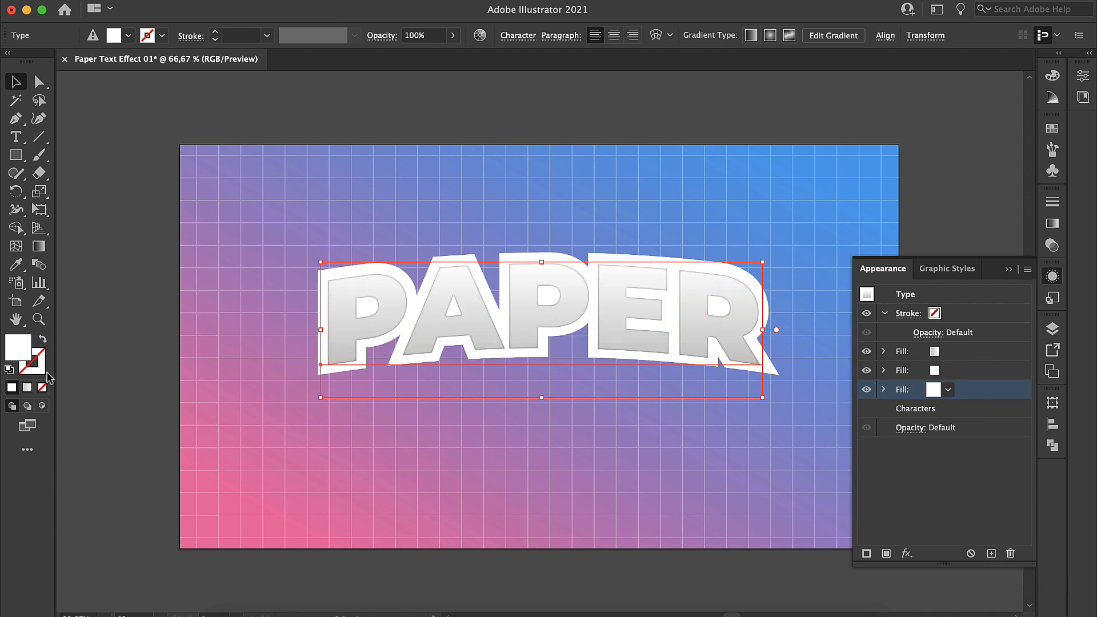
double_click(27, 353)
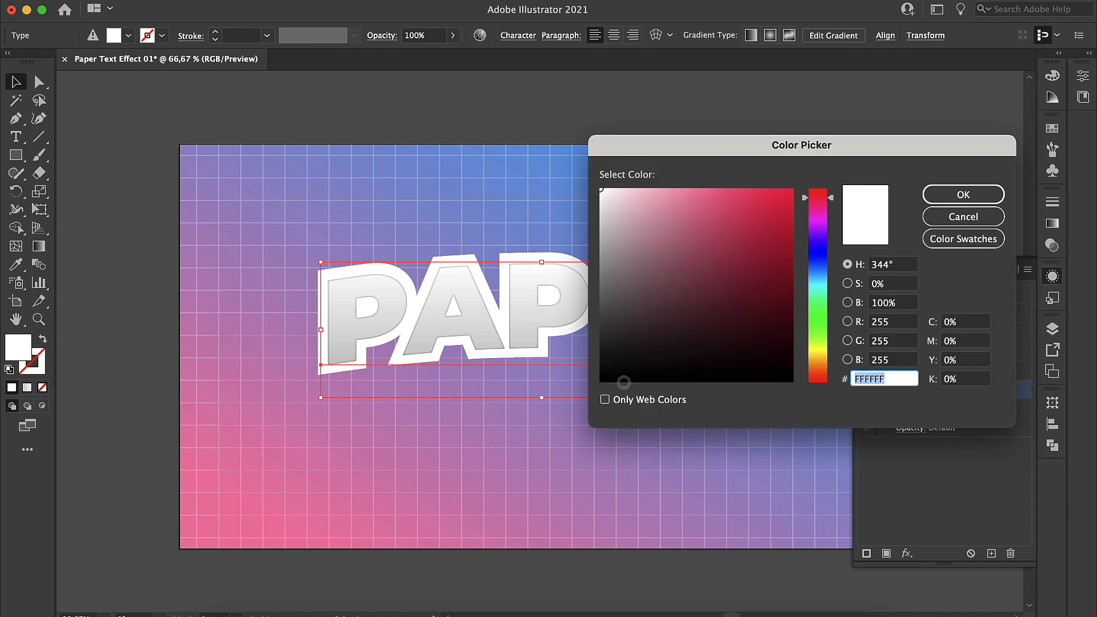
type("020202")
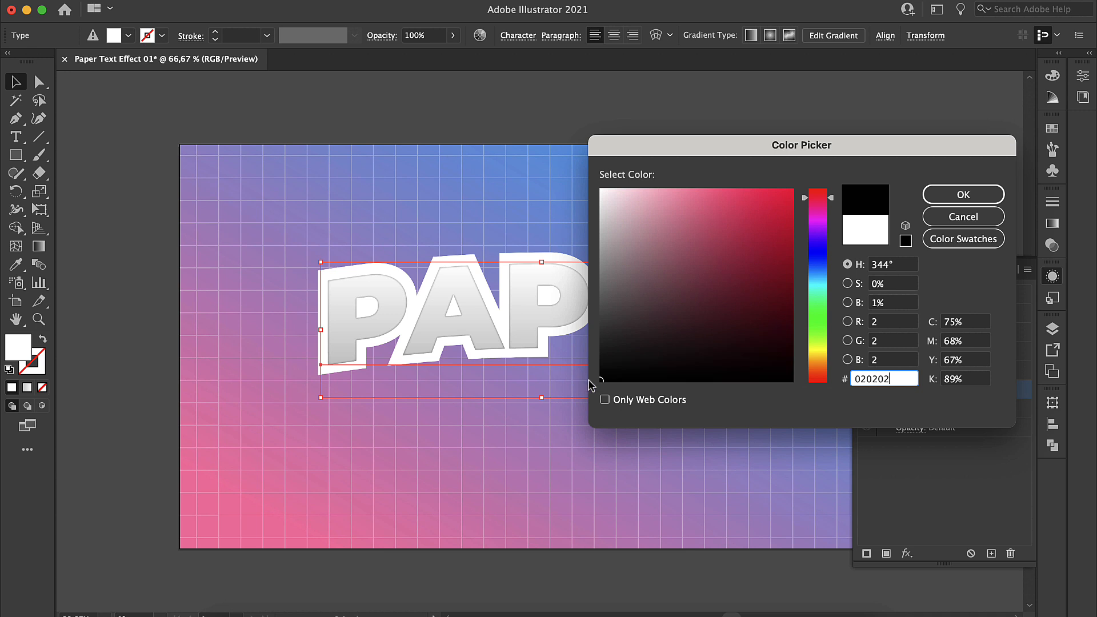
left_click(607, 378)
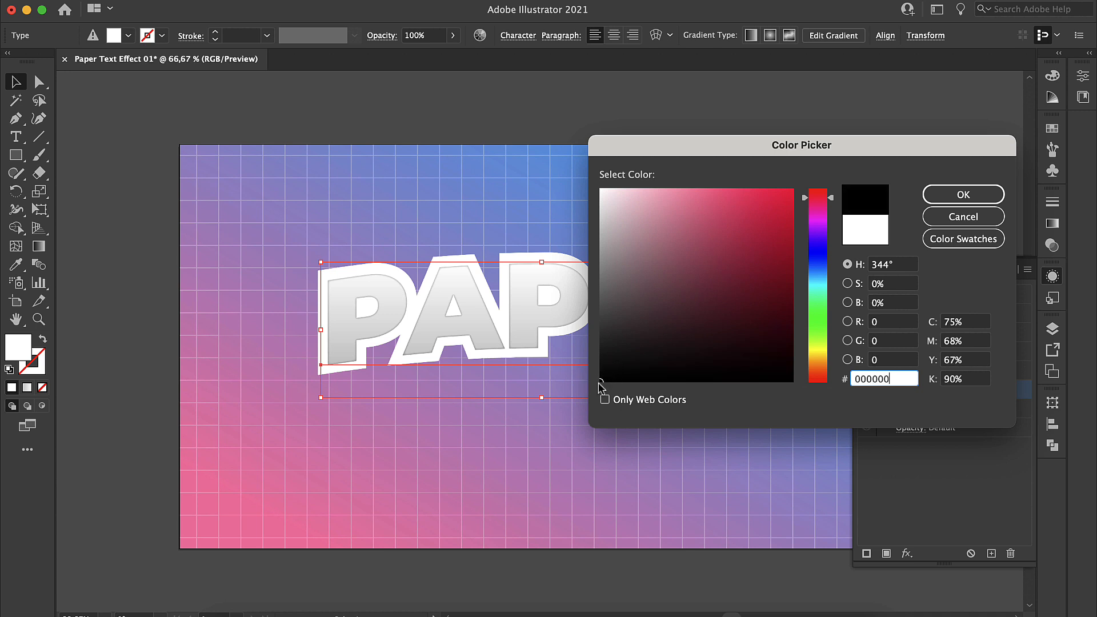
left_click(963, 196)
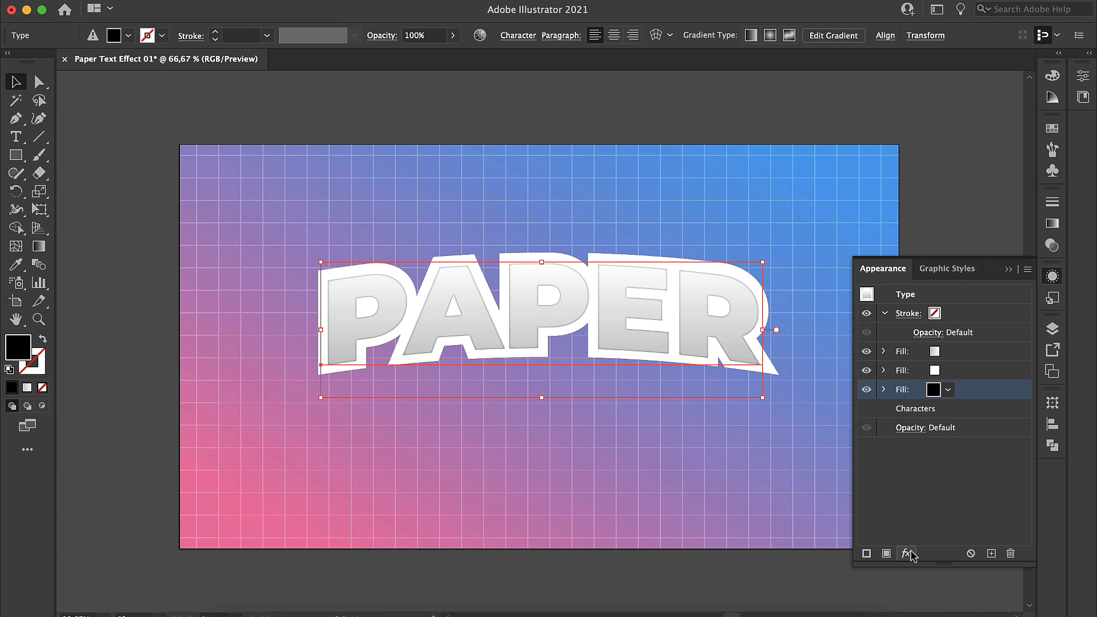
Set the bend of the black fill's Arch warp to -10%
left_click(884, 391)
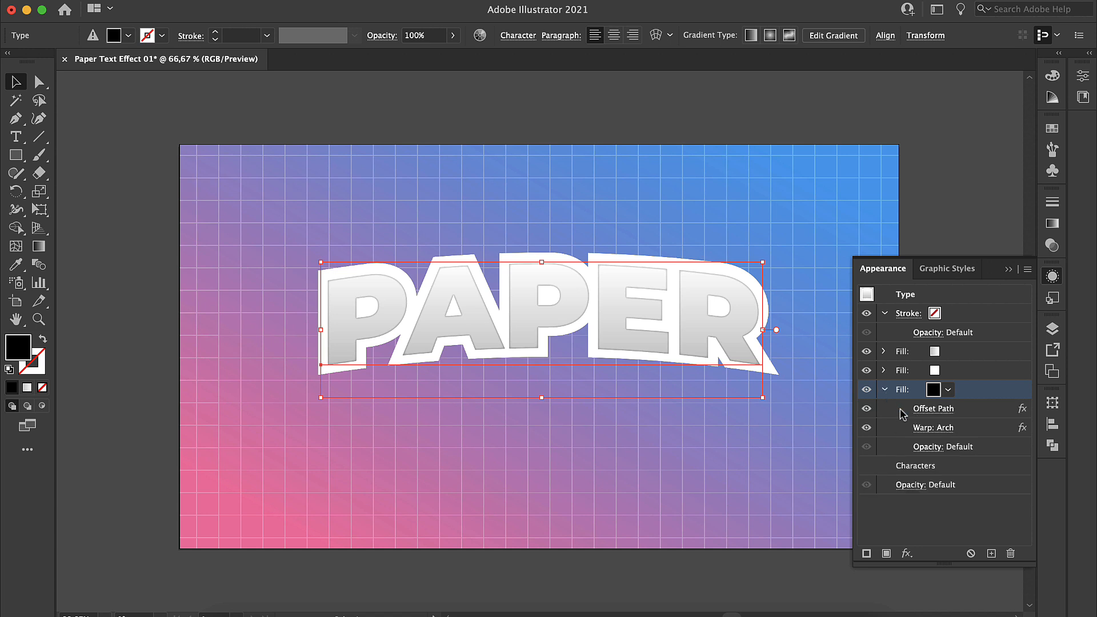
left_click(944, 429)
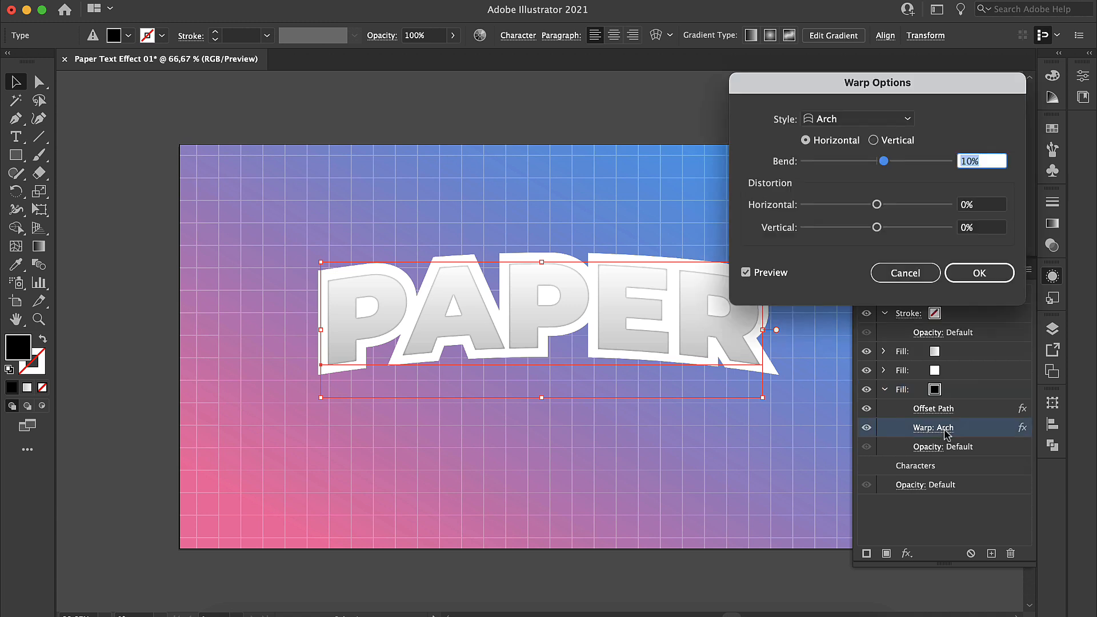
left_click(962, 161)
type("-")
left_click(979, 272)
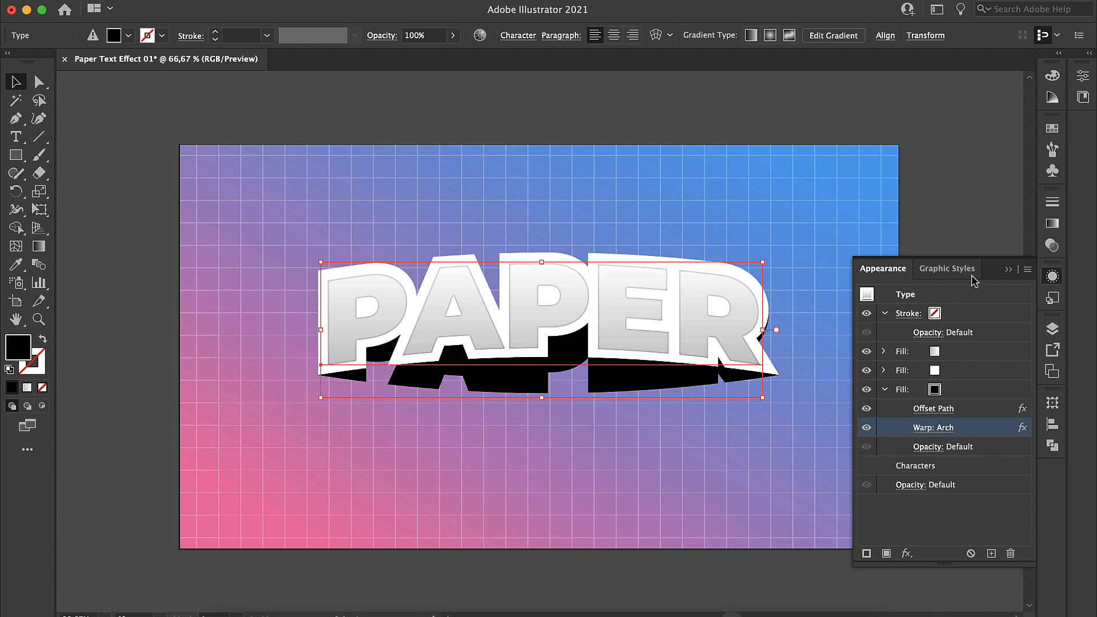
left_click(941, 431)
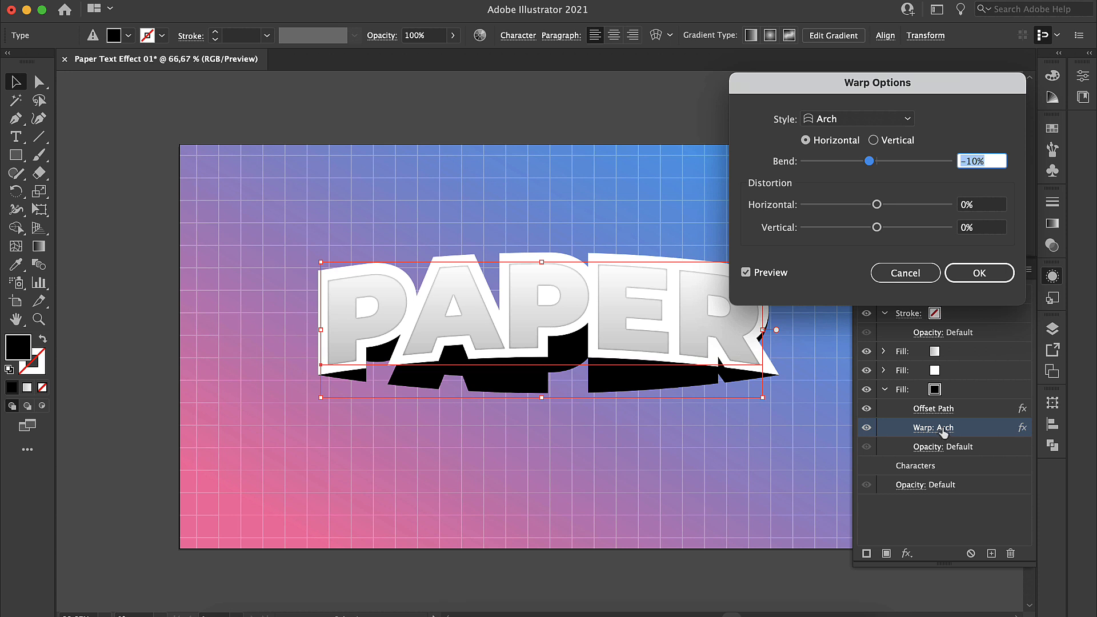
left_click(917, 273)
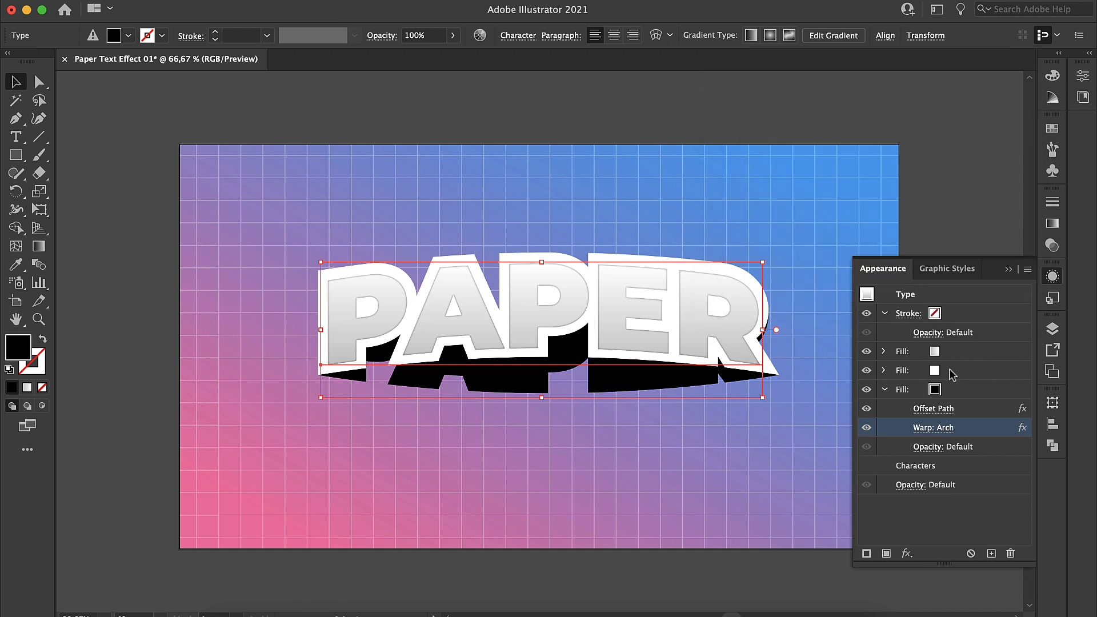
Set the bend of the gradient fill's Arch warp to -10%
left_click(884, 370)
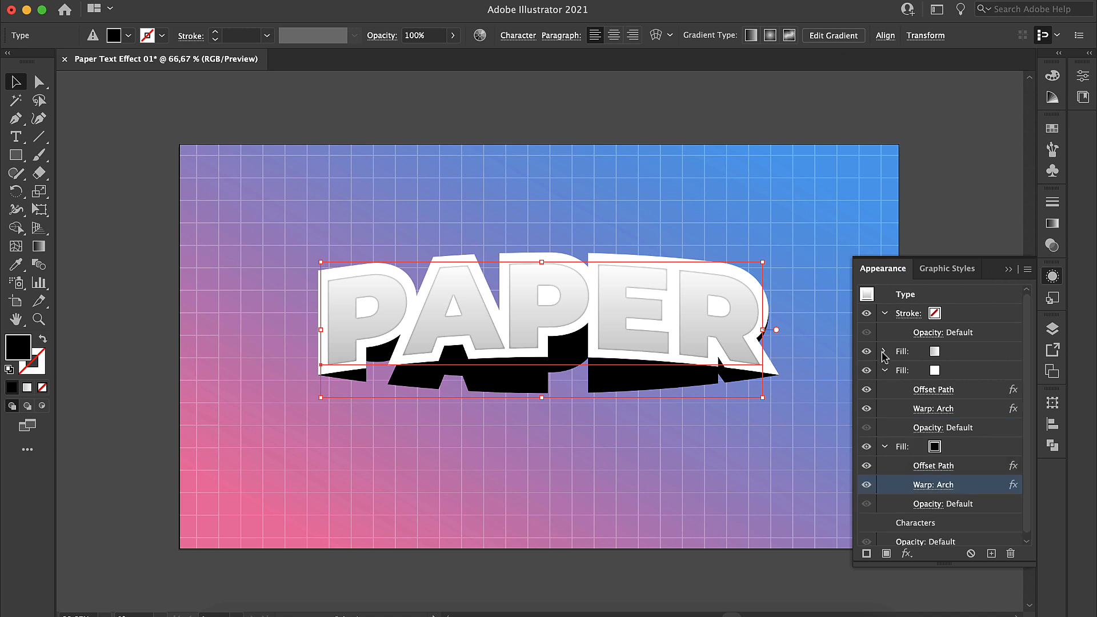
left_click(883, 351)
left_click(931, 370)
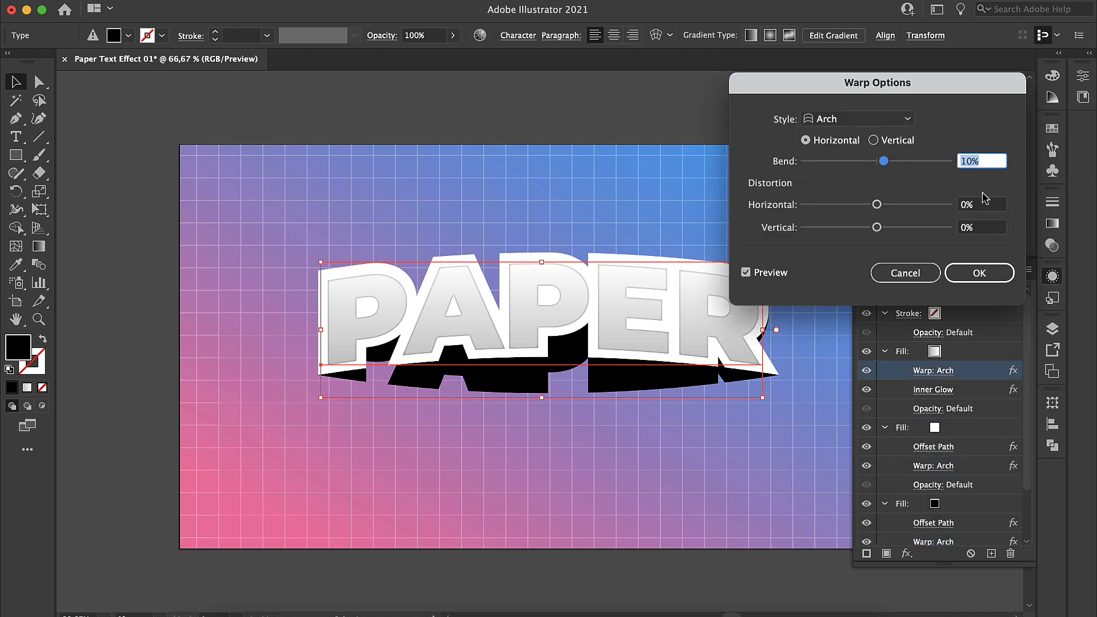
type("-10")
left_click(979, 274)
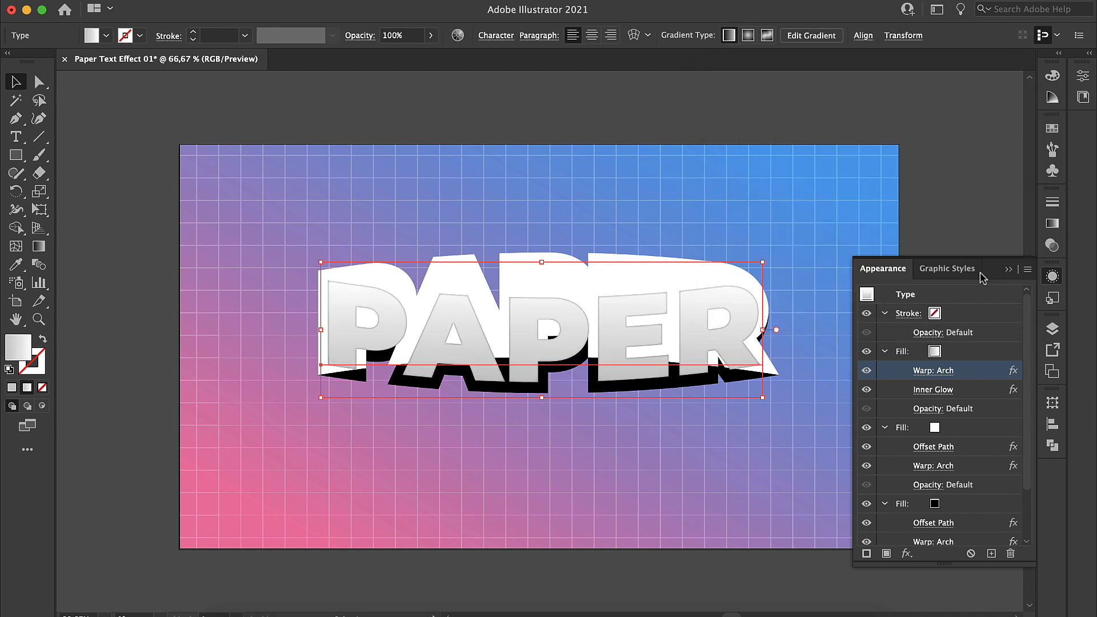
Set the bend of the white fill's Arch warp to -10%
left_click(884, 351)
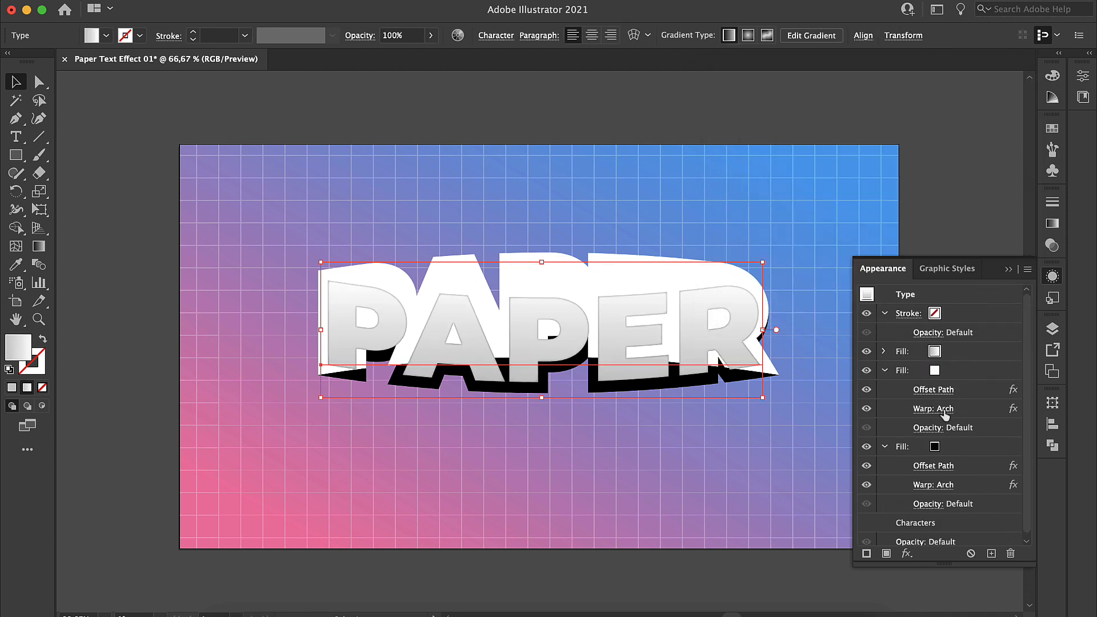
left_click(943, 374)
left_click(941, 409)
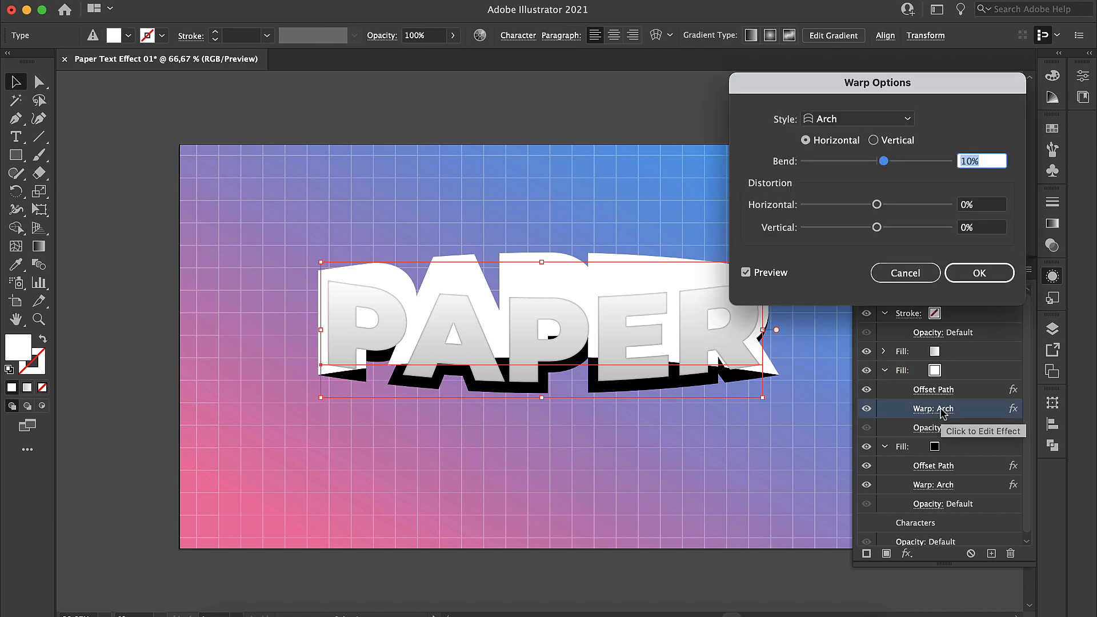
type("-10")
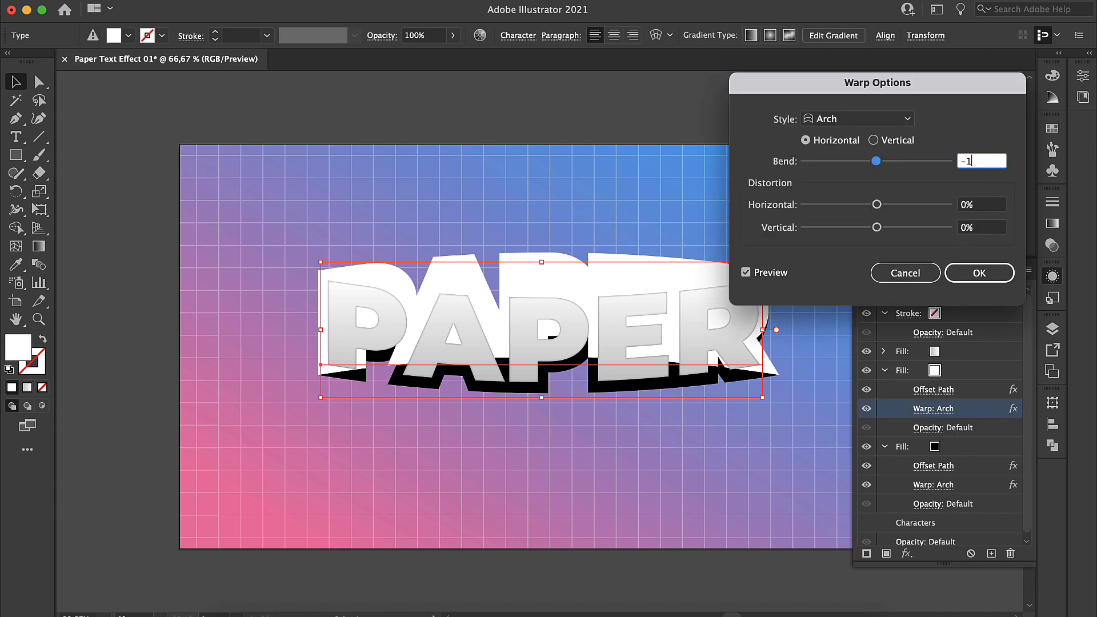
left_click(967, 274)
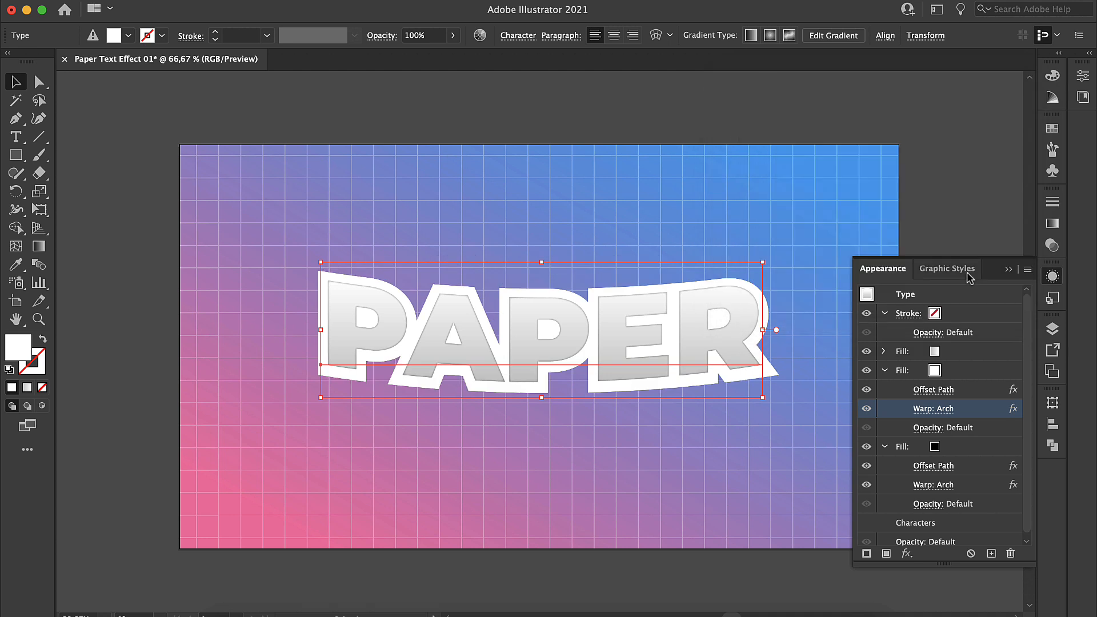
Set the bend of the black fill's Arch warp to 10% and collapse that fill's settings
left_click(926, 486)
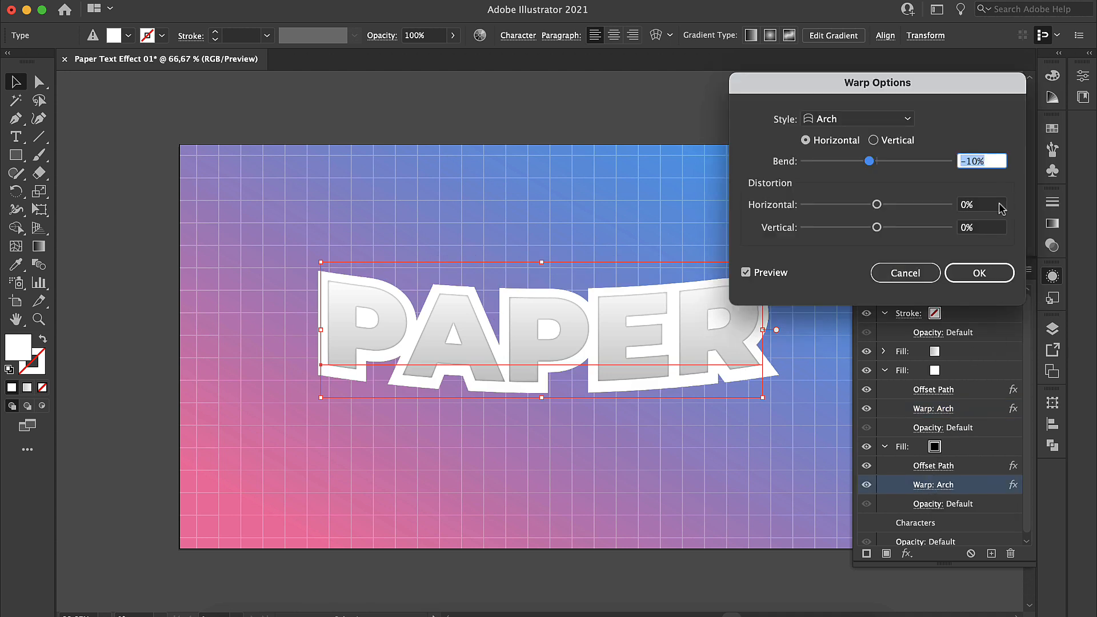
type("10")
left_click(992, 274)
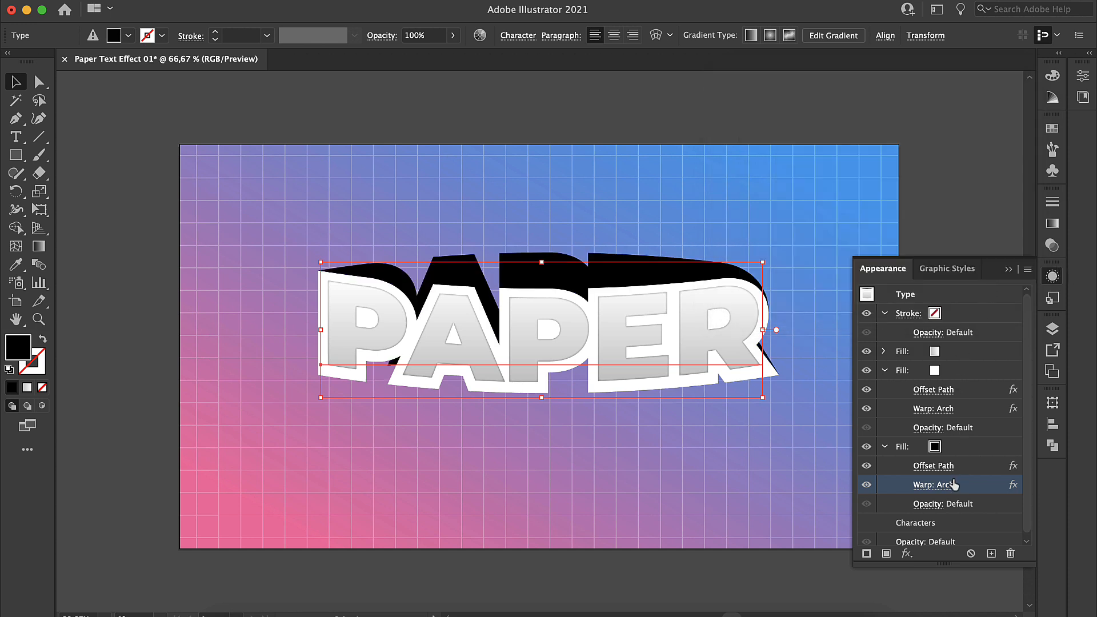
left_click(884, 447)
Add a Transform effect to the black fill that moves it 41 px vertically
left_click(950, 451)
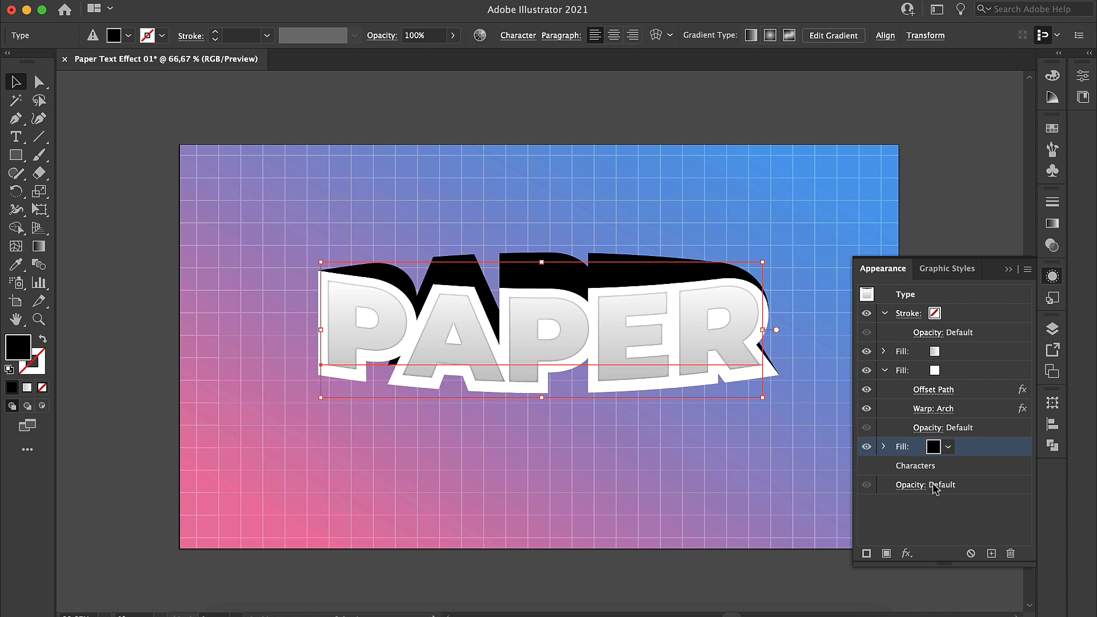
left_click(907, 550)
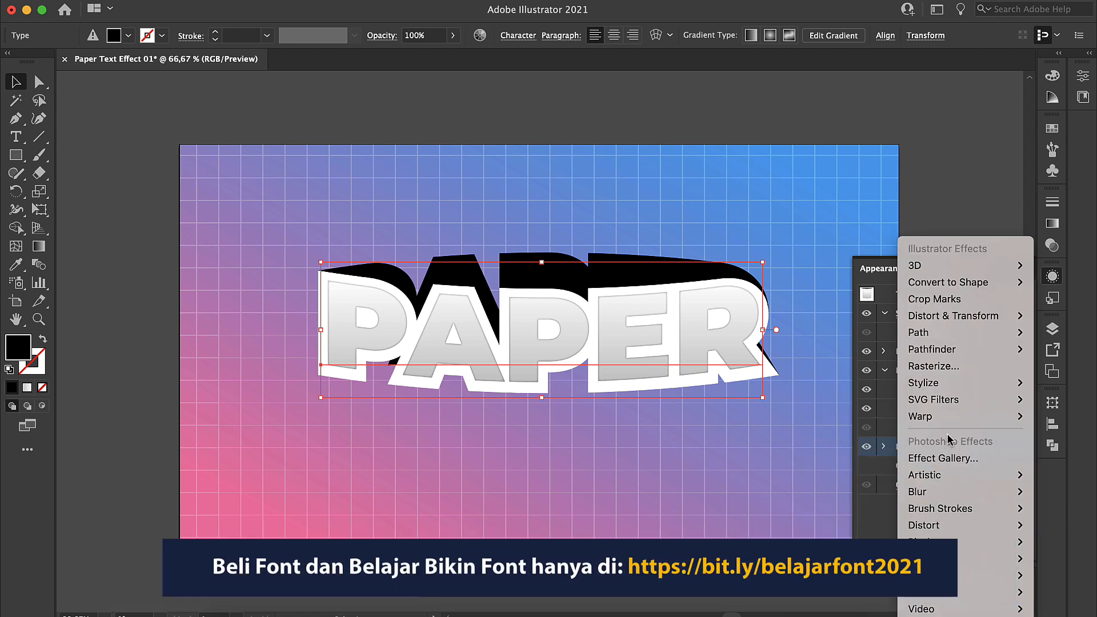
mouse_move(976, 319)
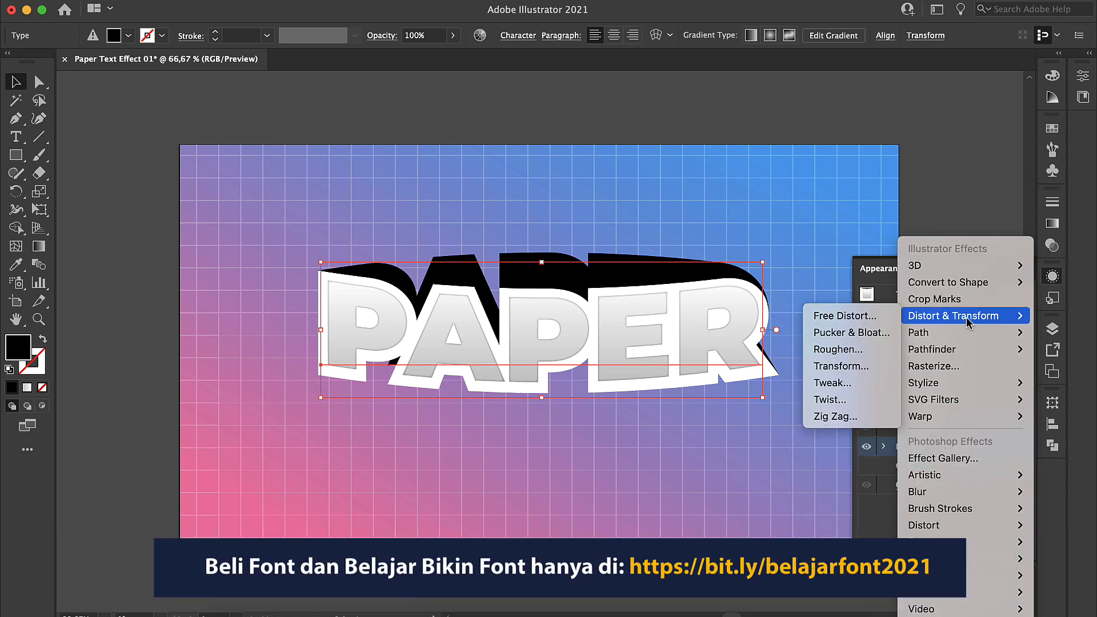
left_click(848, 368)
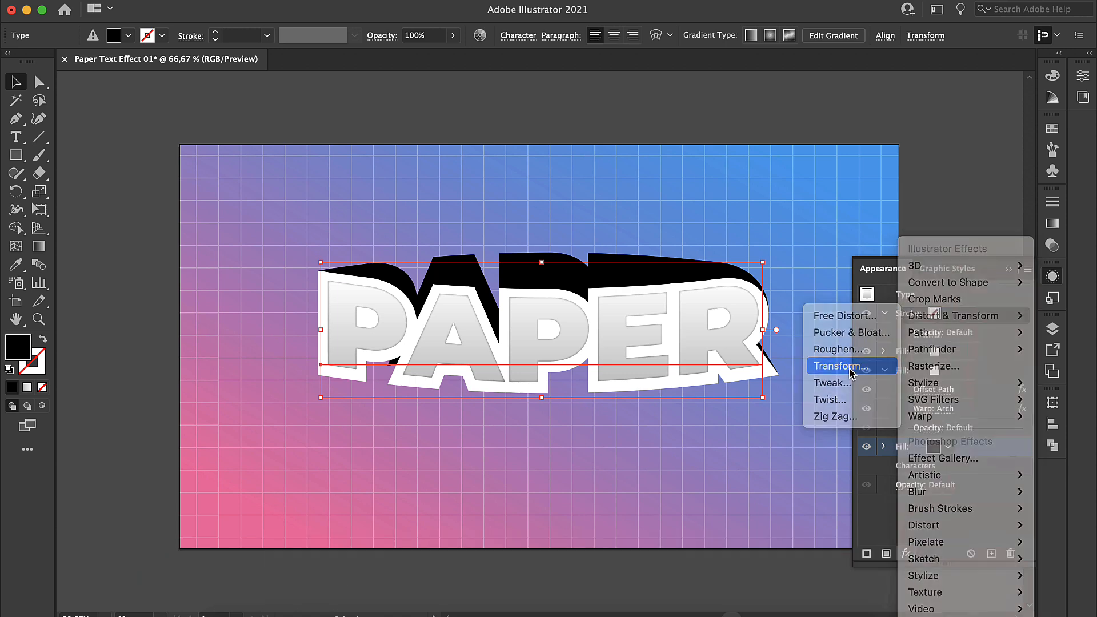
left_click(1013, 375)
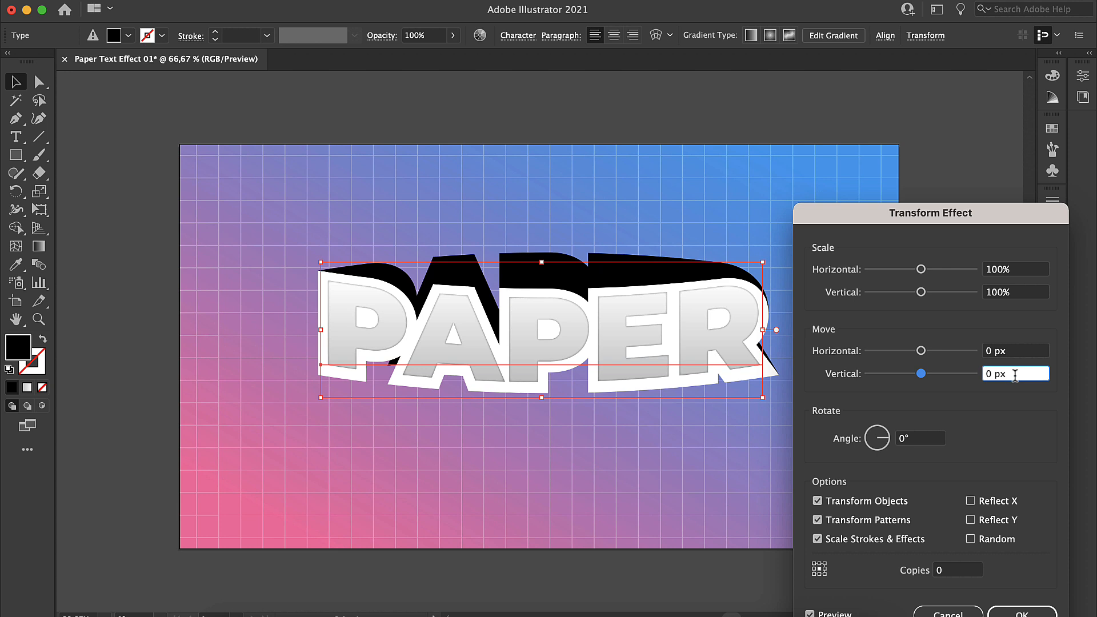
key("Up")
key("Up")
key("Up")
key("Up")
key("Up")
key("Up")
key("Up")
key("Up")
key("Up")
key("Up")
key("Up")
key("Up")
key("Up")
key("Up")
key("Up")
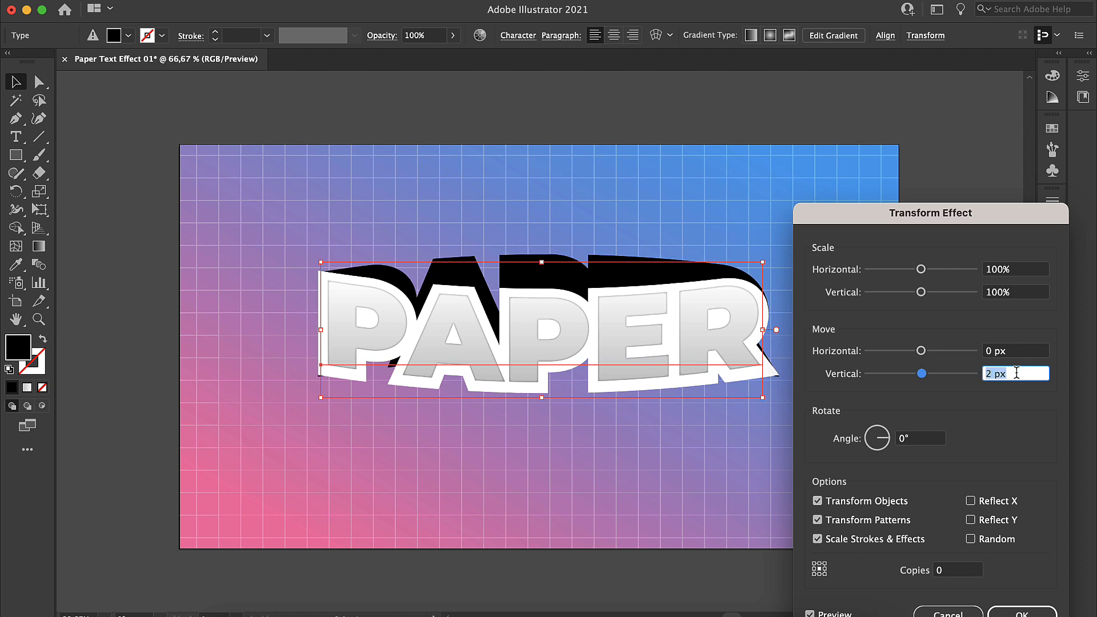
key("Up")
key("Up")
key("Up")
key("Up")
key("Up")
key("Up")
key("Up")
key("Up")
key("Up")
key("Up")
key("Up")
key("Up")
key("Up")
key("Up")
key("Up")
key("Up")
key("Up")
key("Up")
key("Up")
key("Up")
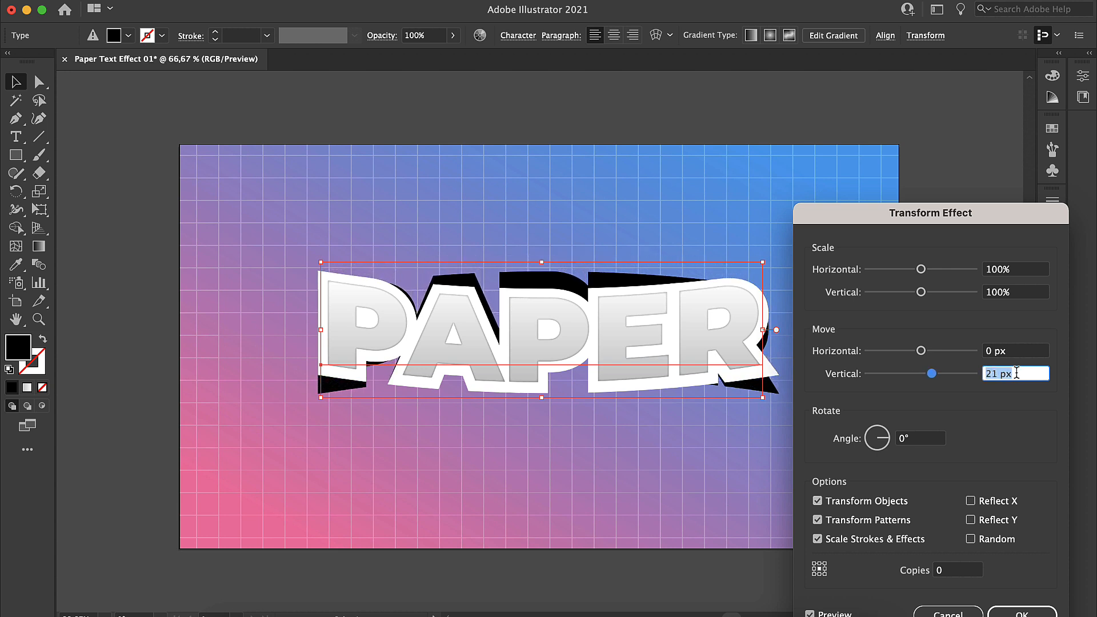
key("Up")
key("Up")
key("Up")
key("Up")
key("Up")
key("Up")
key("Up")
key("Up")
key("Up")
key("Up")
key("Up")
key("Up")
key("Up")
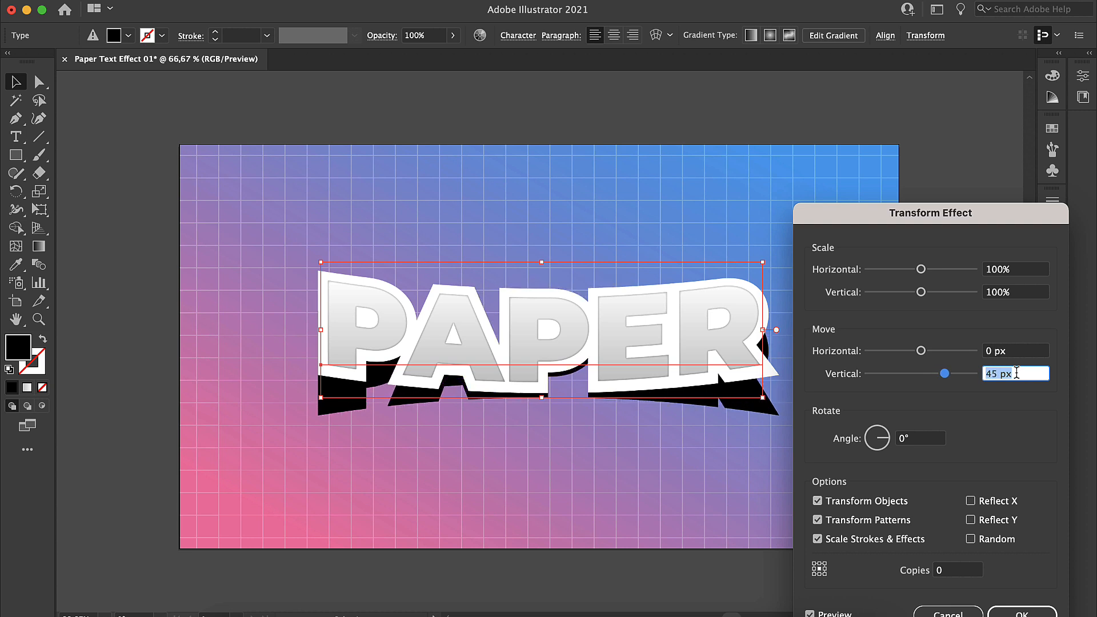
key("Down")
key("Down")
key("Down")
key("Down")
key("Down")
key("Down")
key("Down")
key("Down")
key("Down")
key("Down")
key("Down")
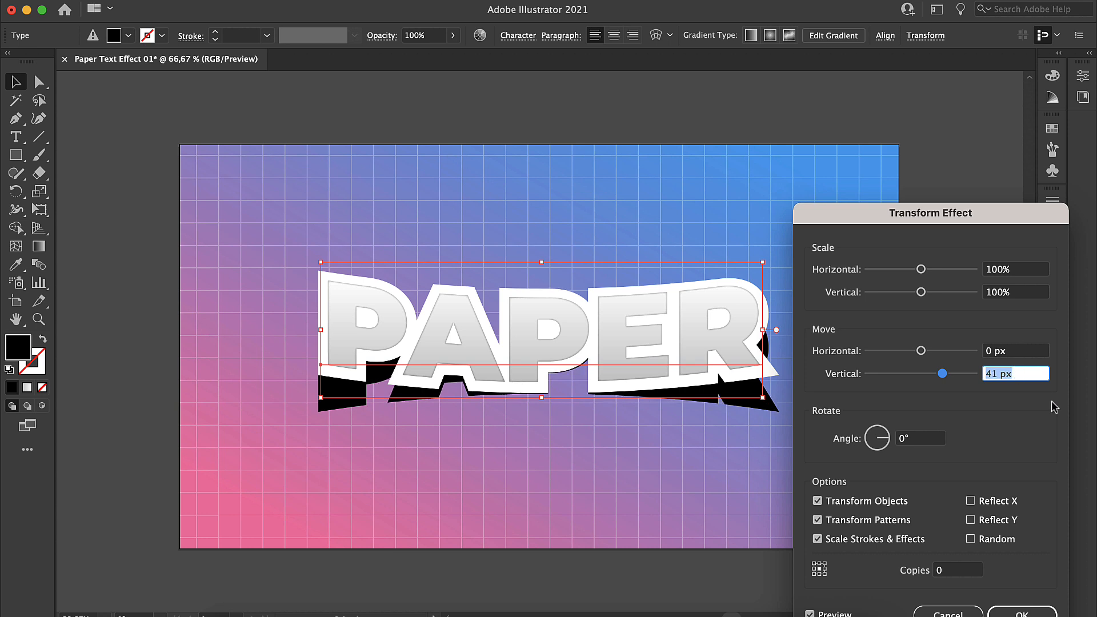
left_click(1022, 613)
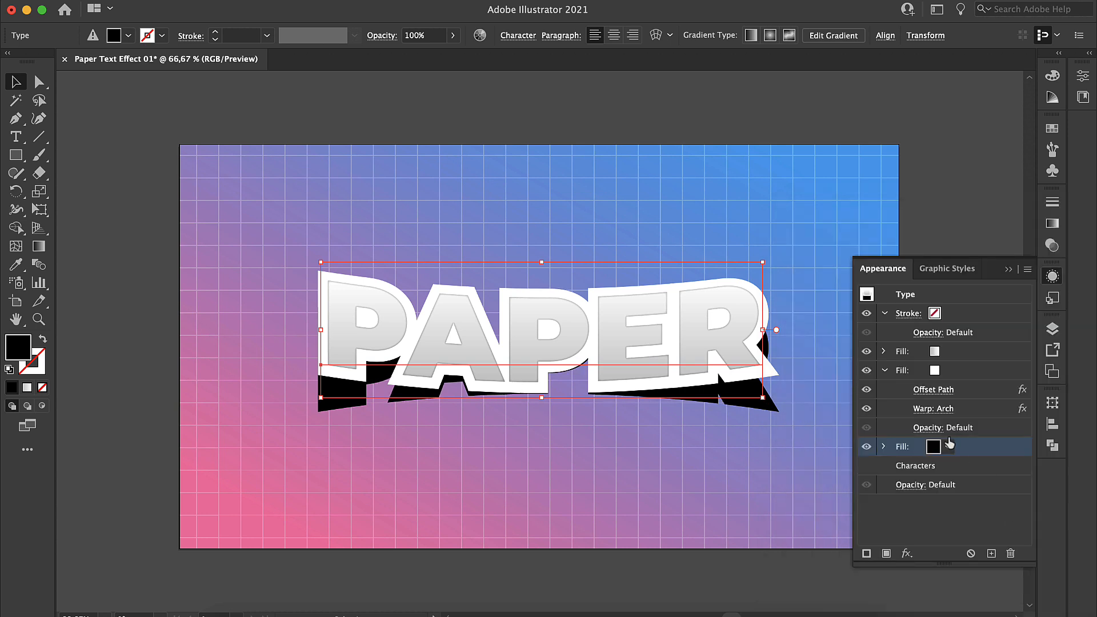
Duplicate the black fill and set the Offset Path of the upper copy to 6 px
left_click(884, 370)
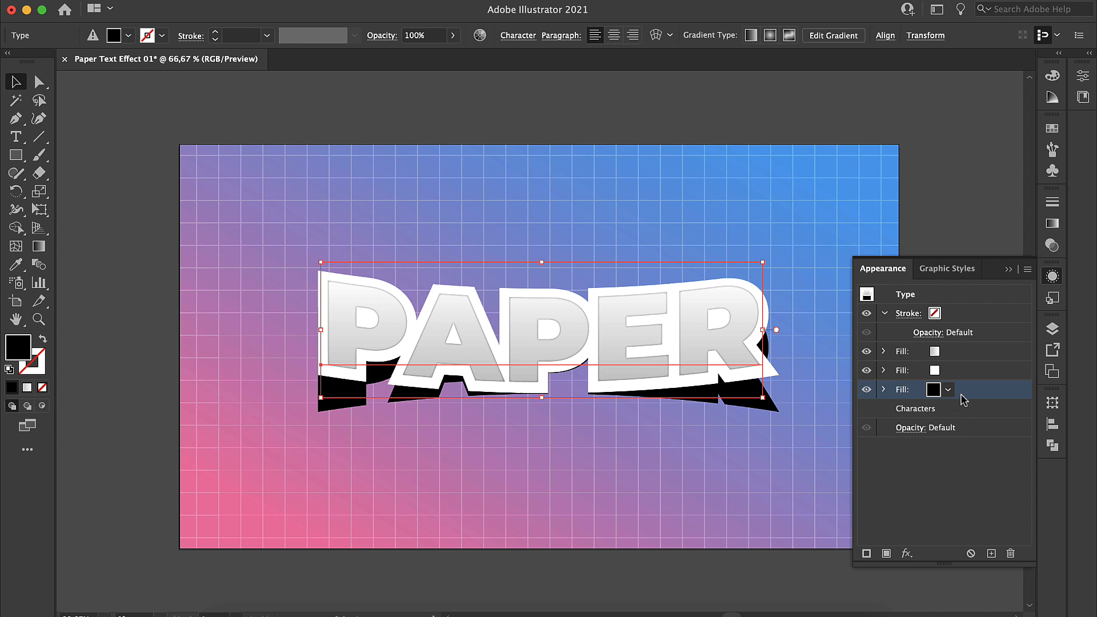
left_click(991, 553)
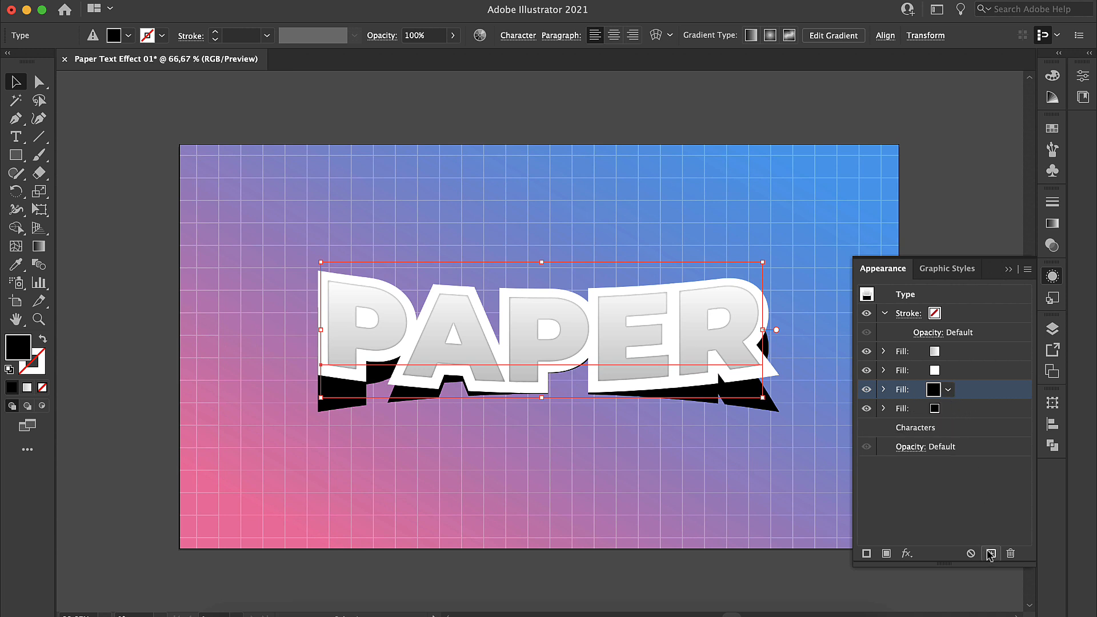
left_click(884, 389)
left_click(940, 411)
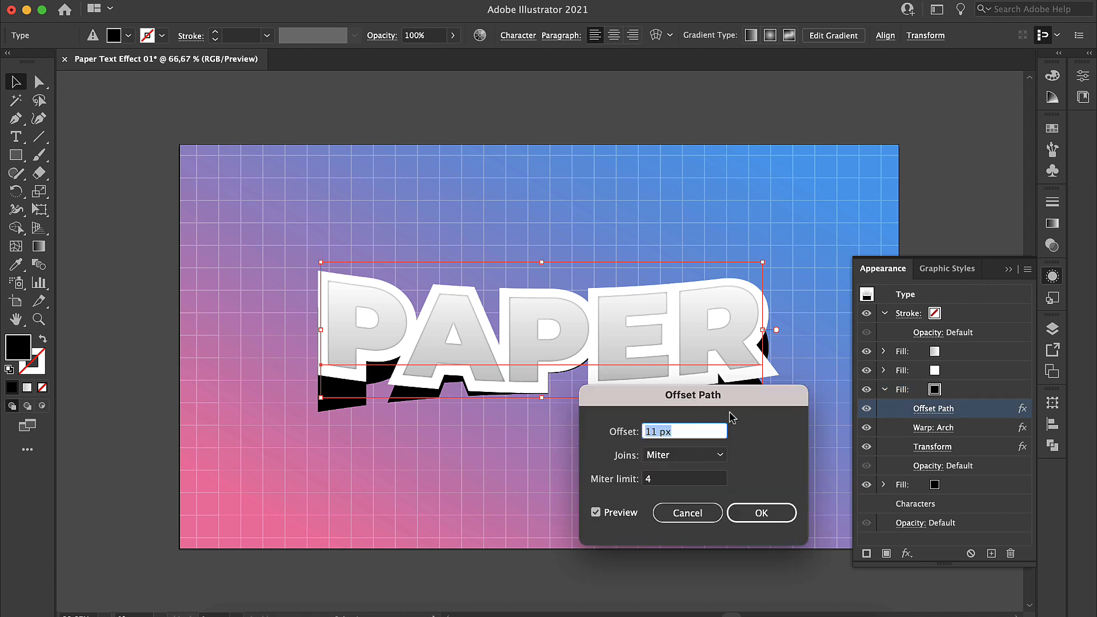
key("Down")
key("Down")
left_click(763, 506)
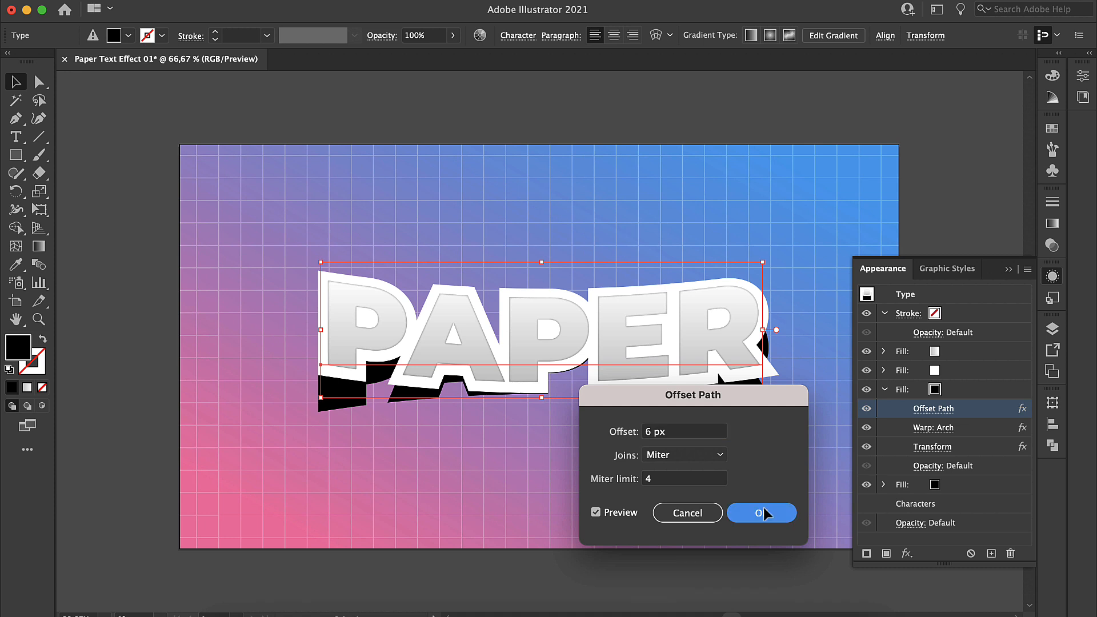
Hide the lower black fill and apply a Gaussian Blur with a 40-pixel radius to the upper black fill
left_click(866, 485)
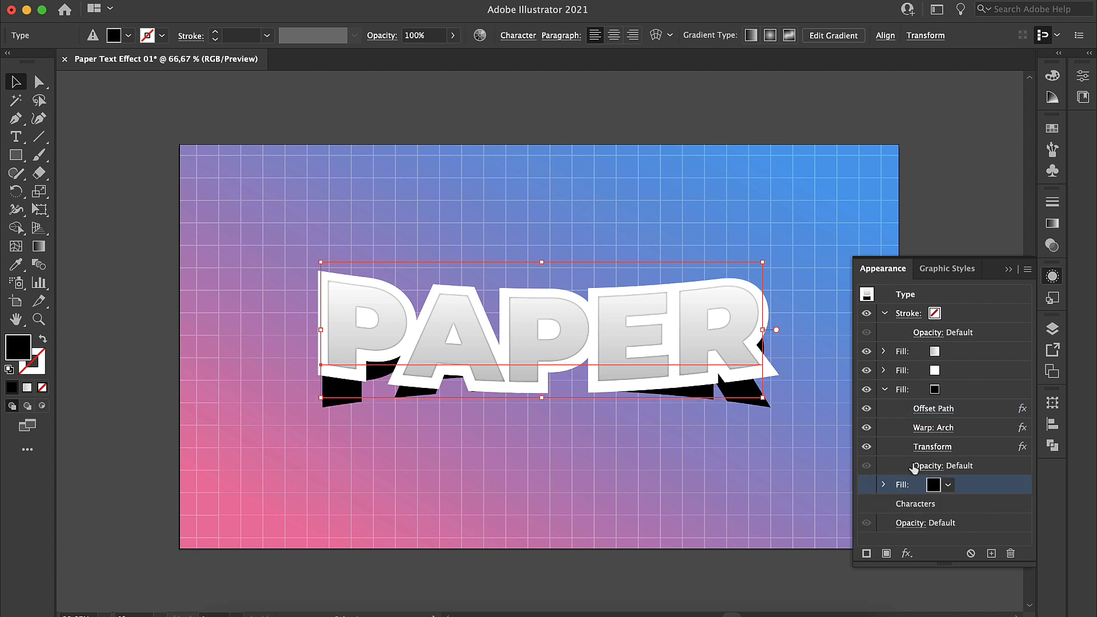
left_click(965, 394)
left_click(884, 389)
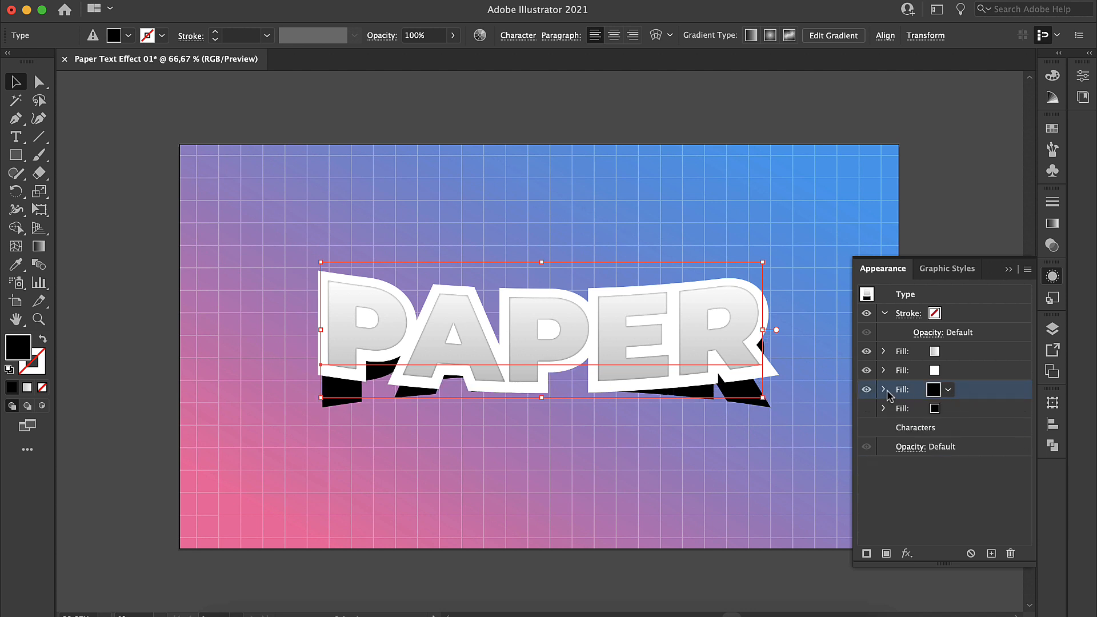
left_click(907, 553)
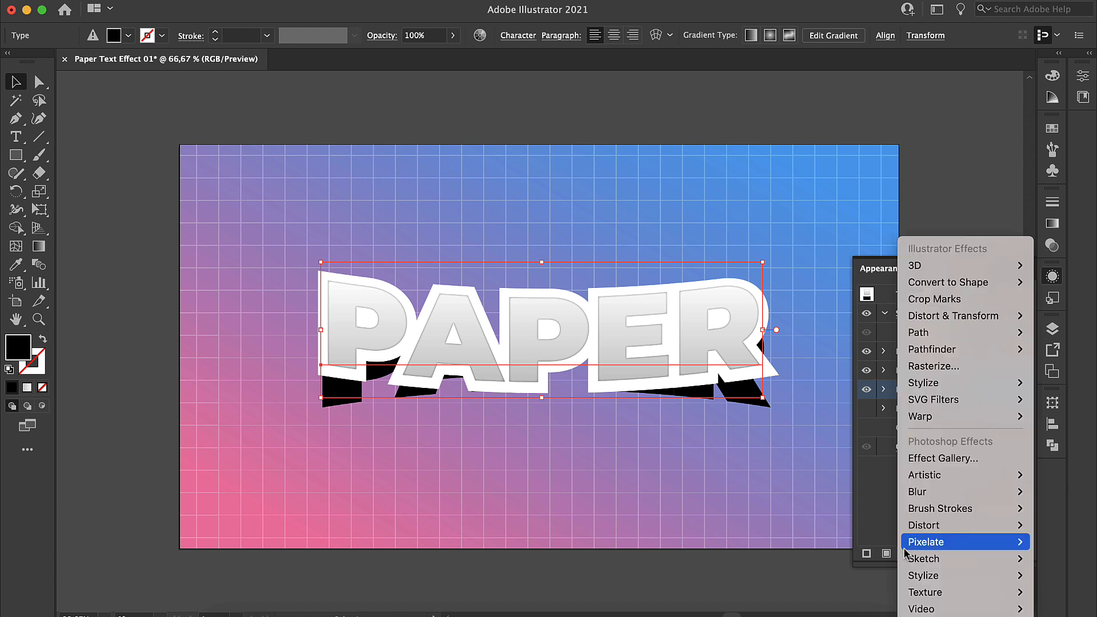
mouse_move(901, 493)
left_click(864, 492)
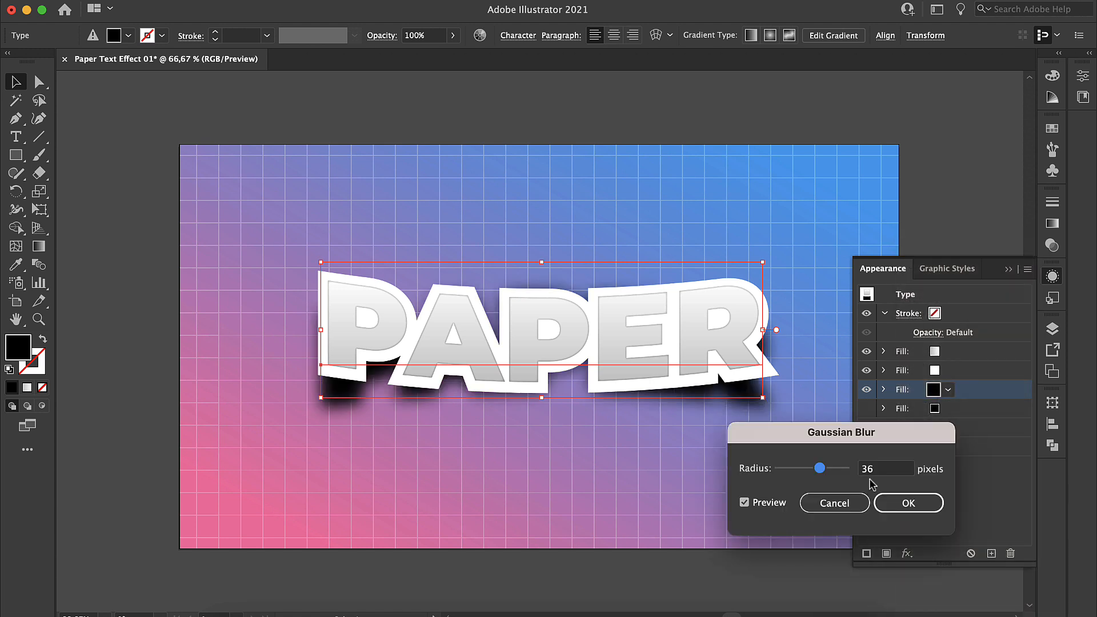
left_click(875, 473)
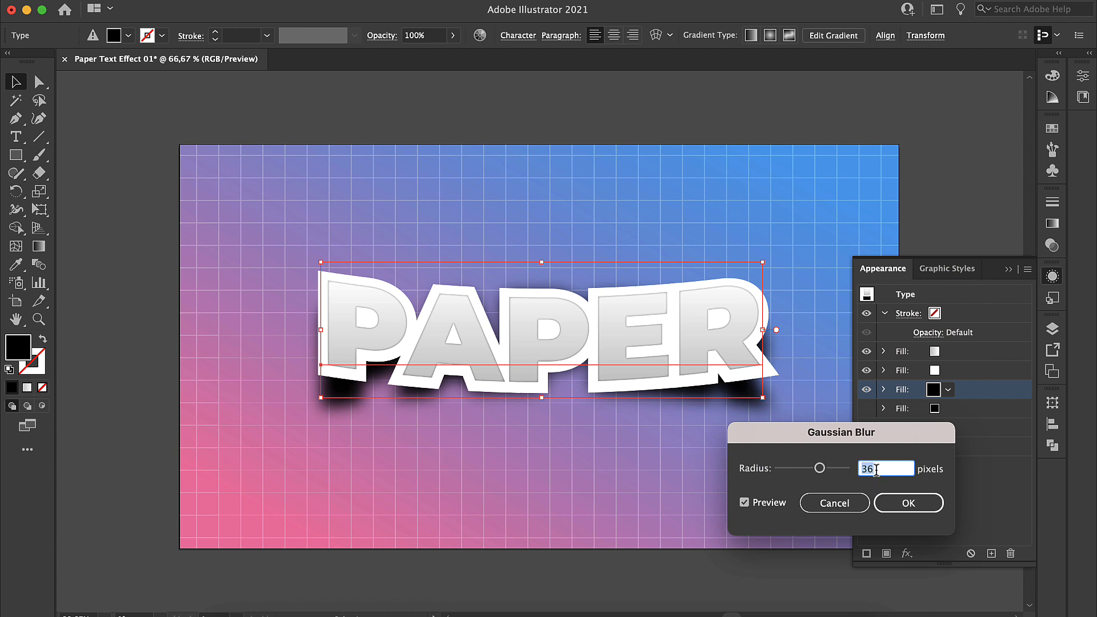
type("40")
left_click(892, 504)
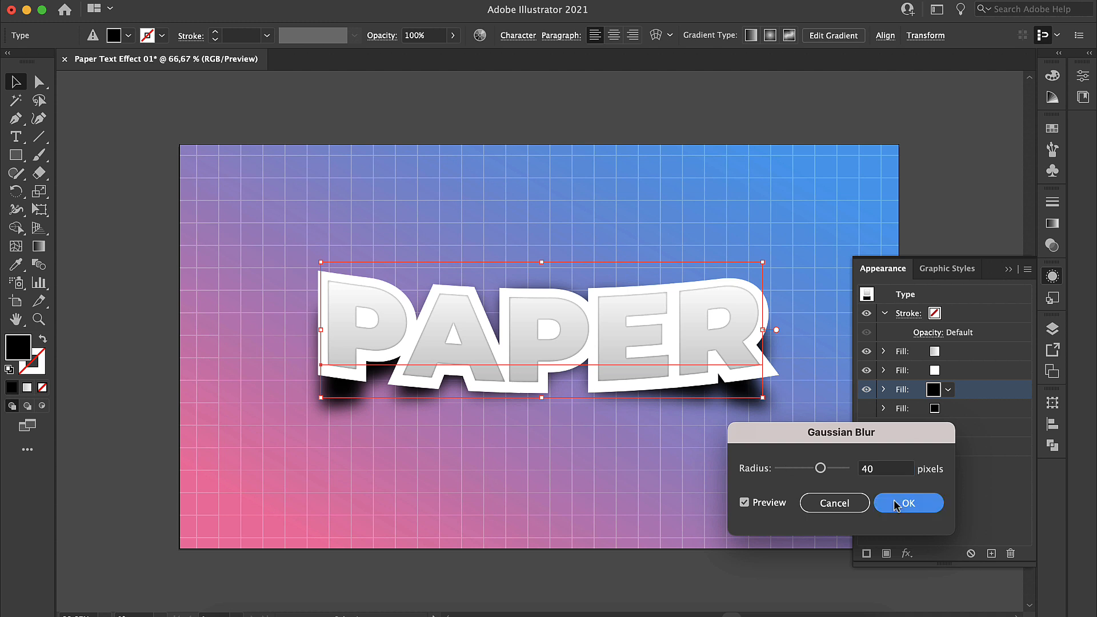
Set the upper black fill's blending mode to Multiply and its opacity to 80%
left_click(974, 390)
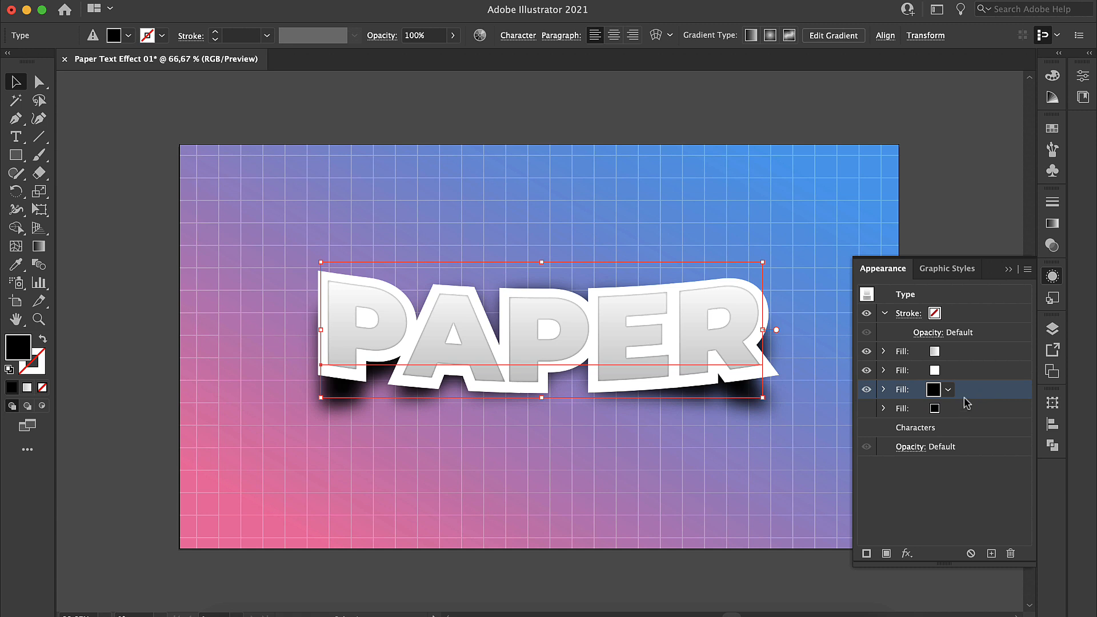
left_click(1052, 225)
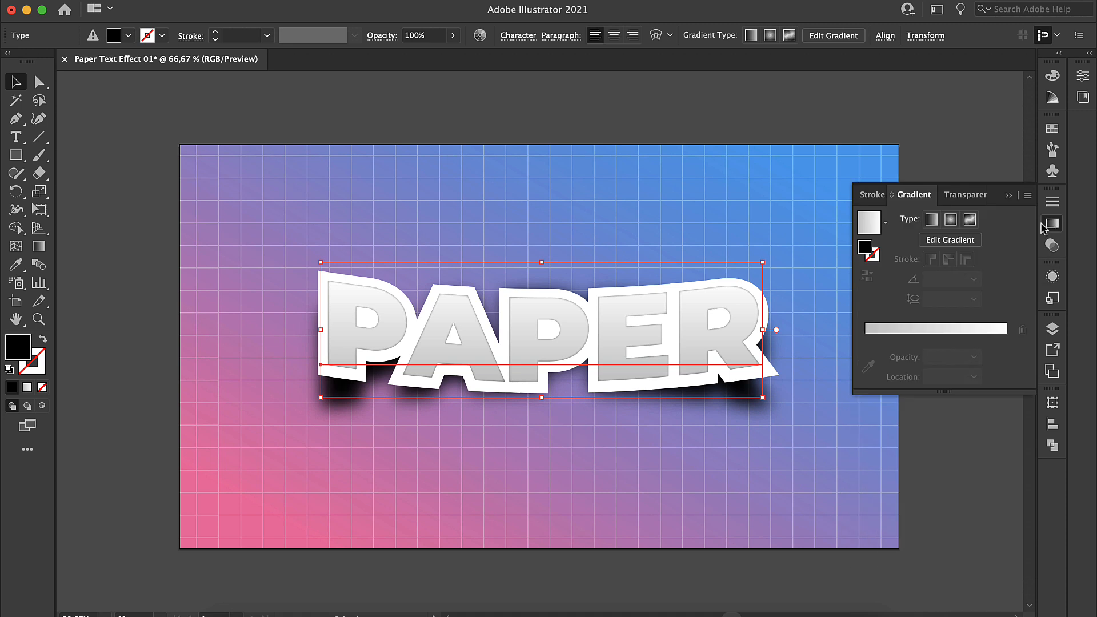
left_click(961, 195)
left_click(921, 224)
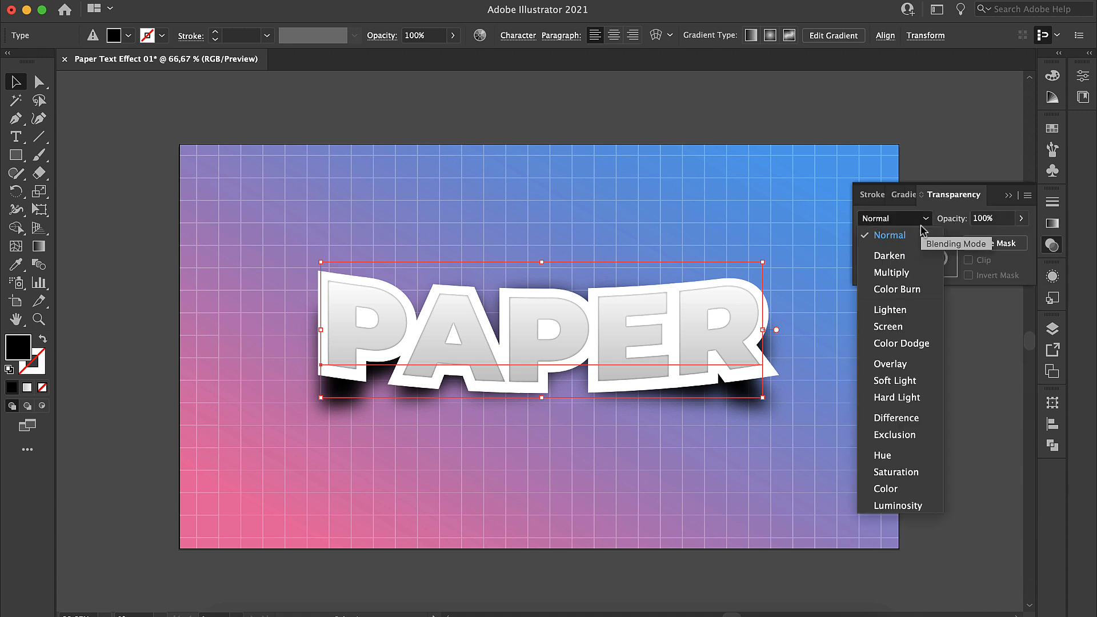
left_click(904, 275)
left_click(1020, 219)
left_click(1007, 219)
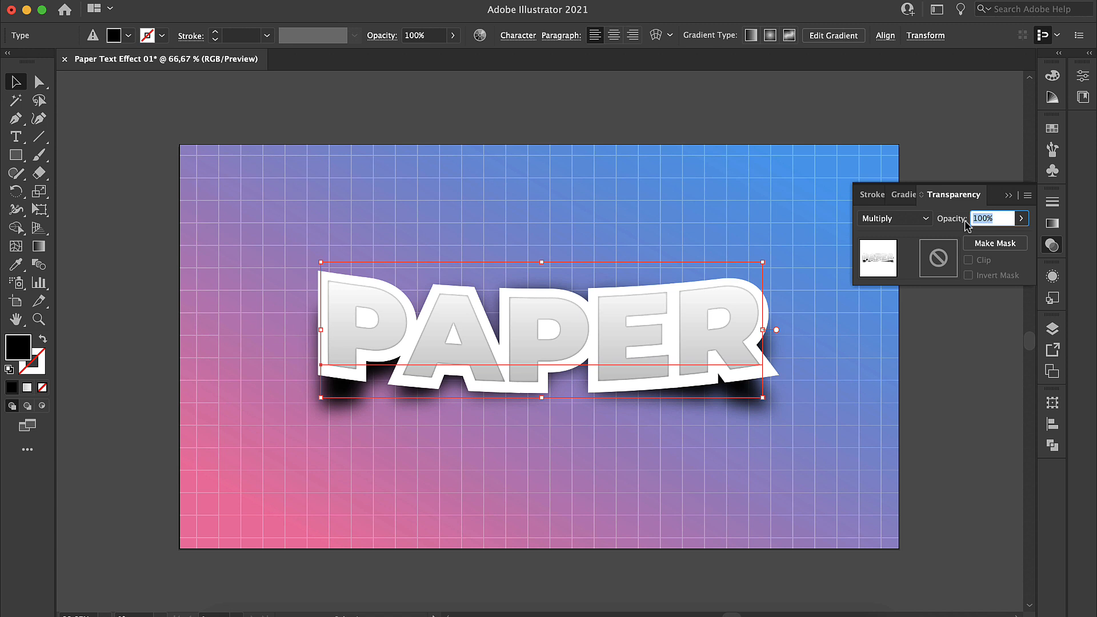
type("80")
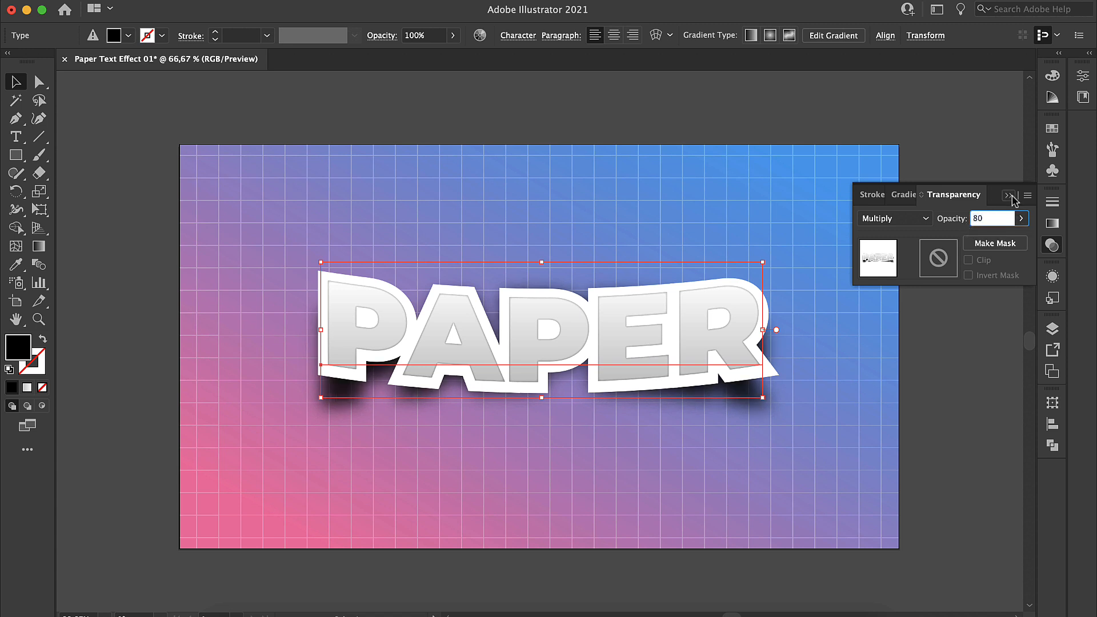
left_click(1008, 195)
Show the lower black fill again and apply a Gaussian Blur with a 40-pixel radius to it
left_click(1052, 276)
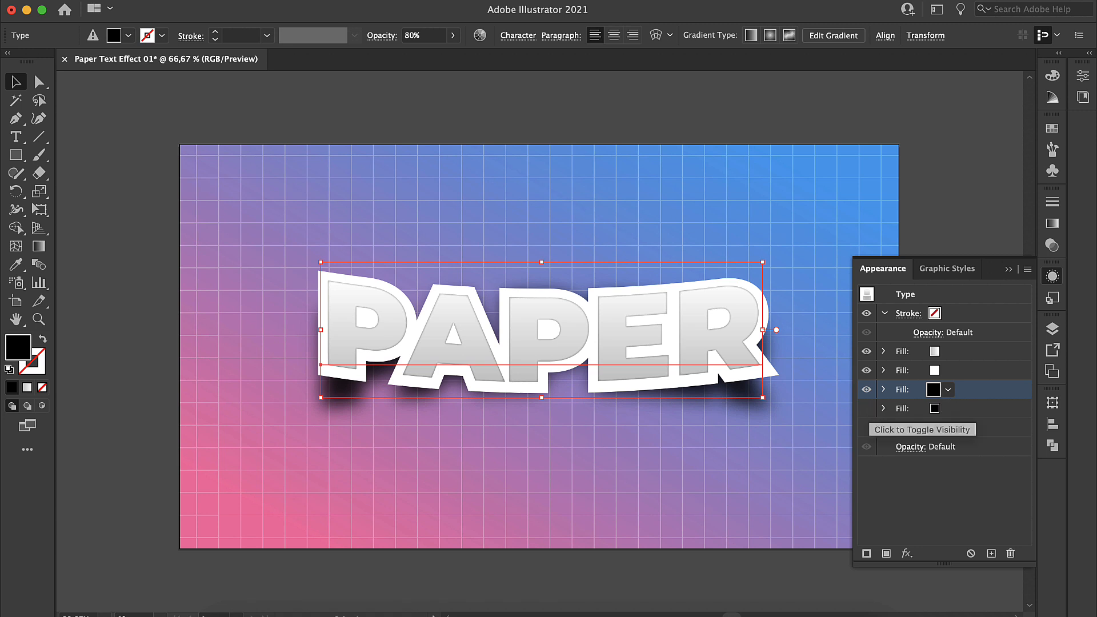
left_click(867, 408)
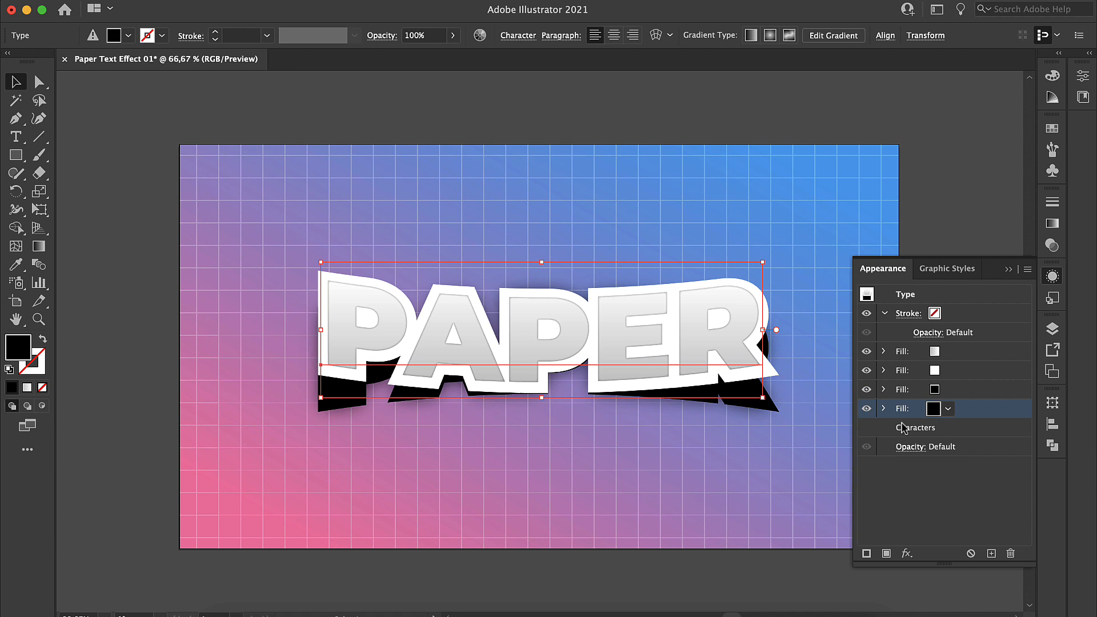
left_click(908, 554)
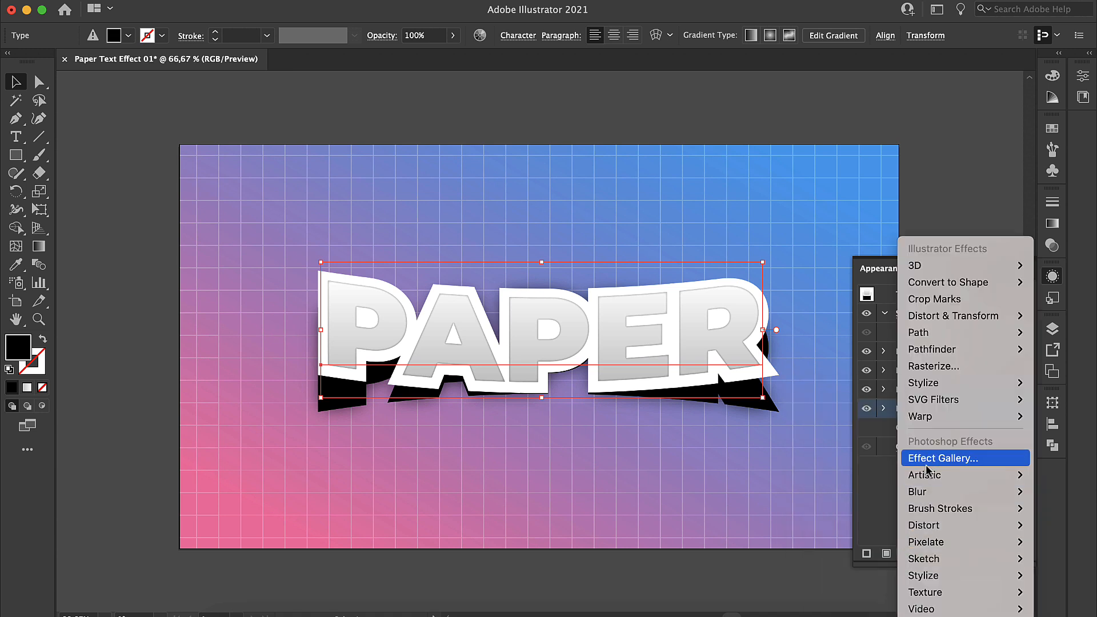
mouse_move(924, 493)
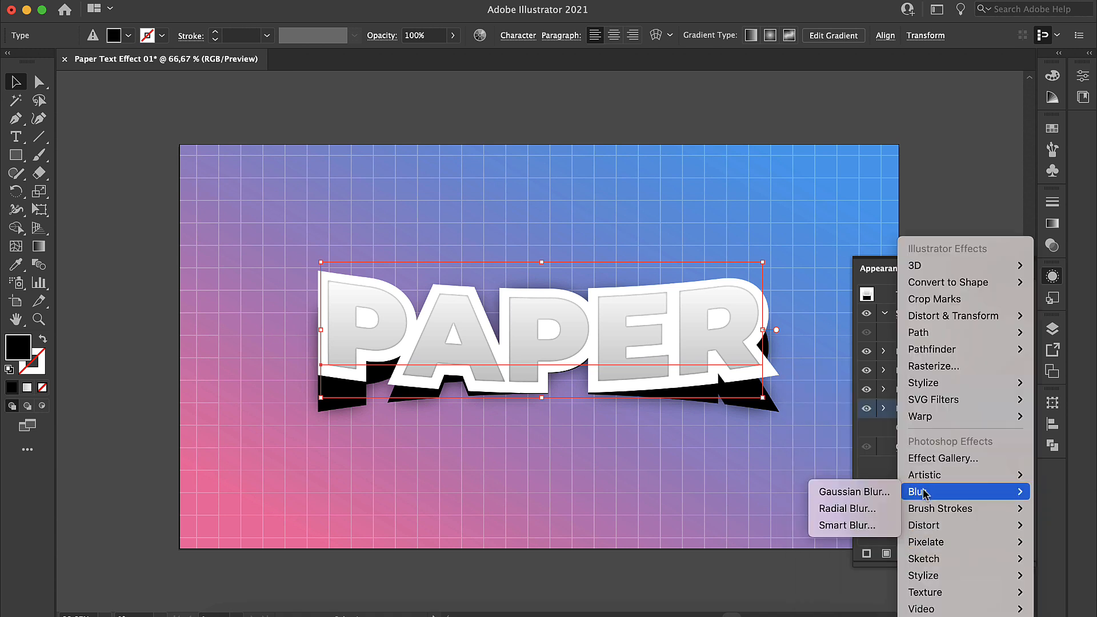
left_click(870, 493)
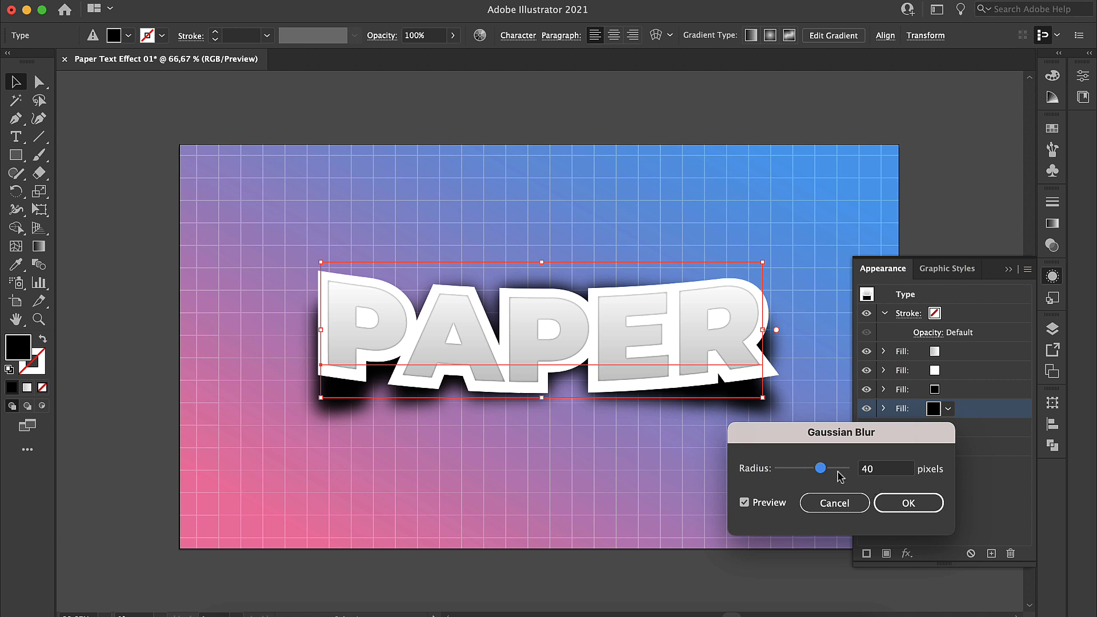
left_click(886, 476)
type("4")
type("0")
left_click(902, 502)
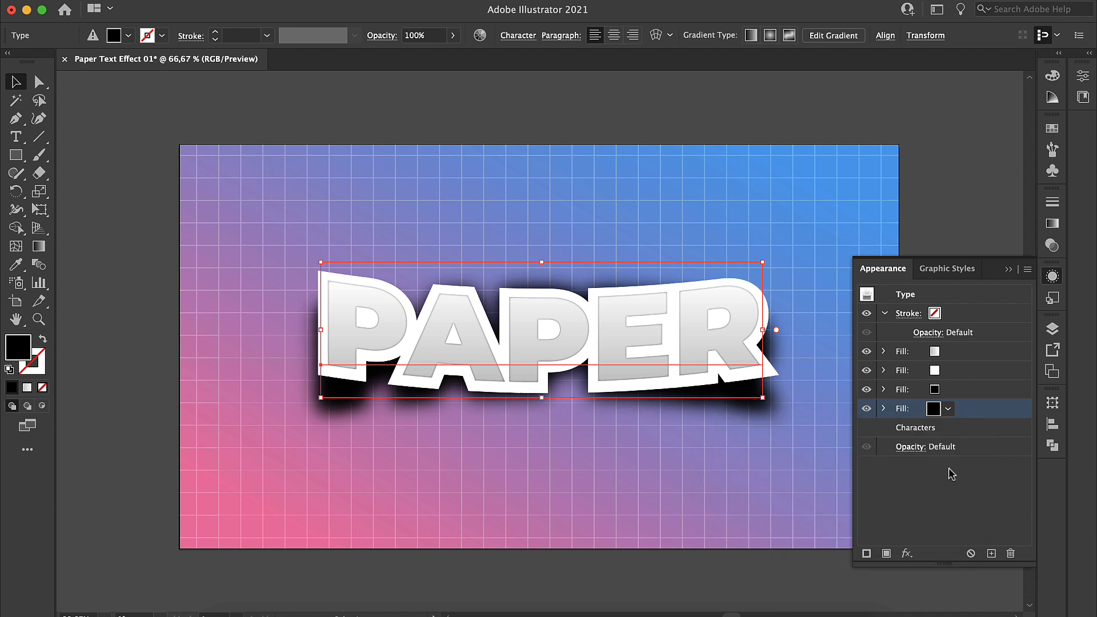
Set the lowest black fill's blending mode to Soft Light and its opacity to 80%
left_click(1052, 223)
left_click(976, 197)
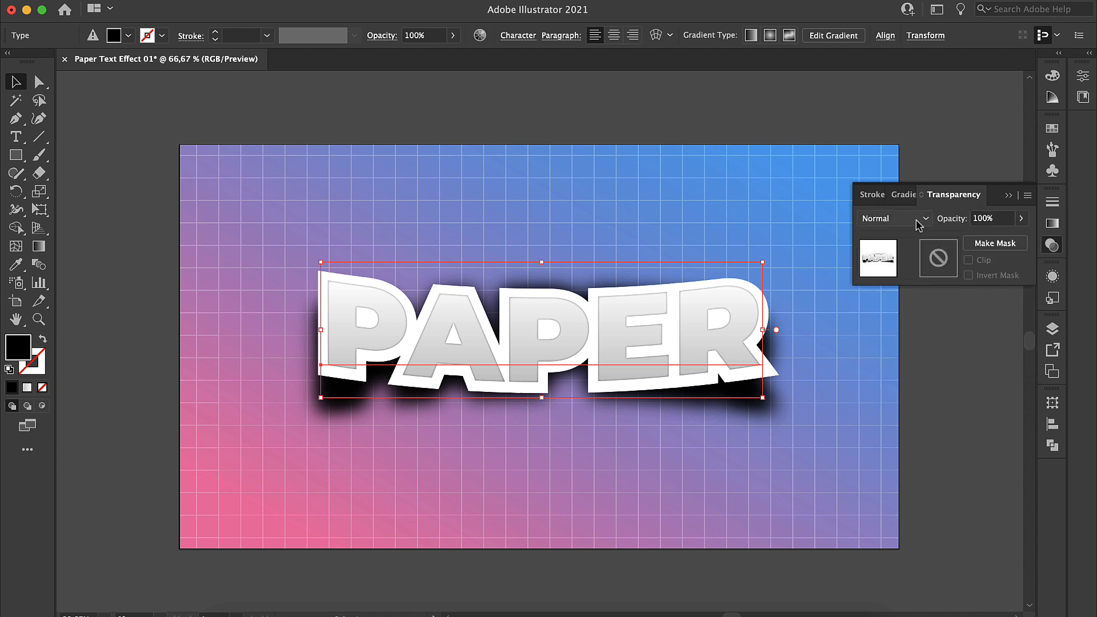
left_click(894, 218)
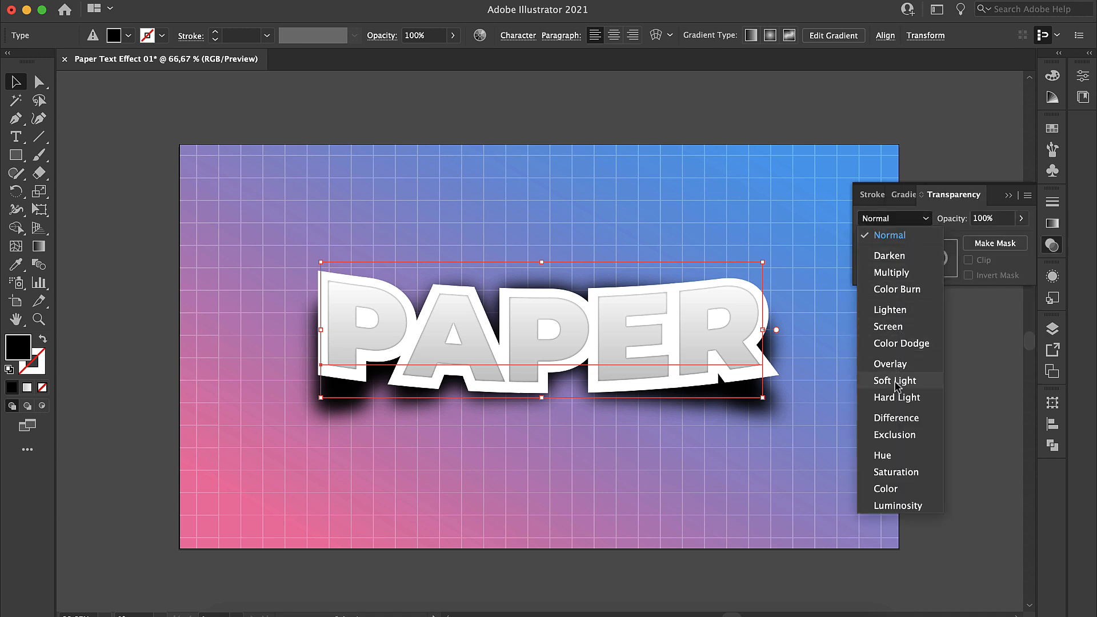
left_click(894, 381)
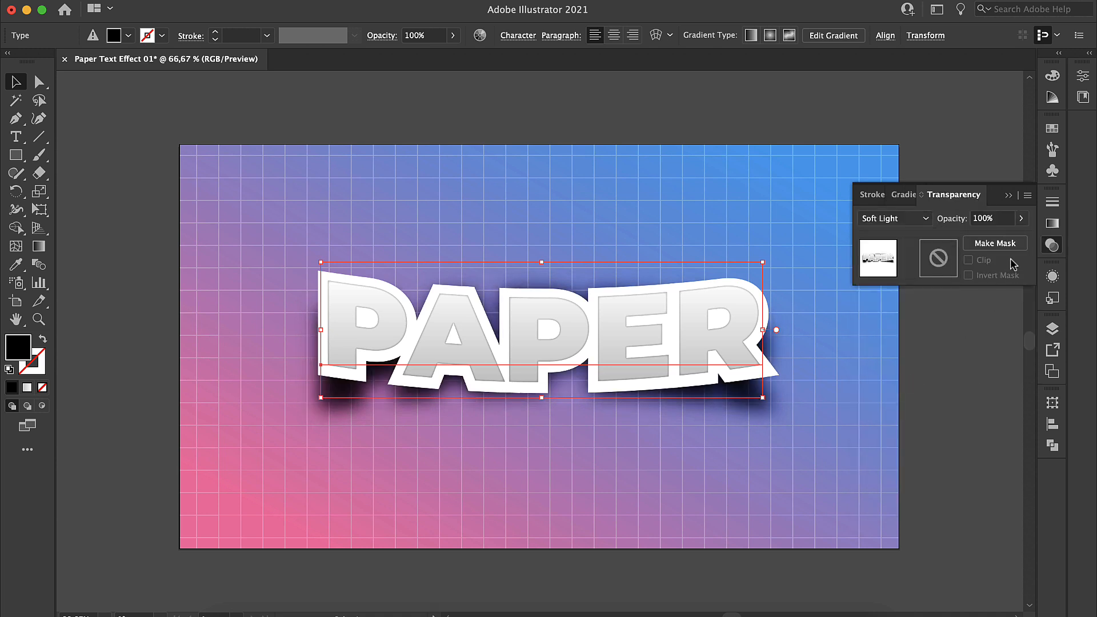
left_click(1020, 219)
left_click(1005, 219)
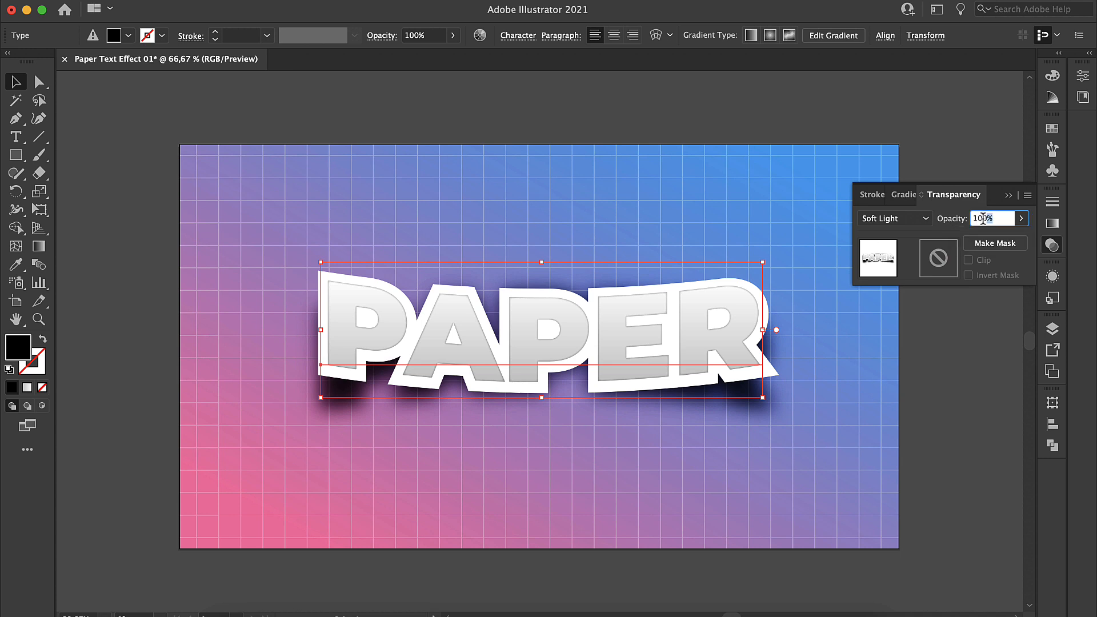
type("80")
key("Return")
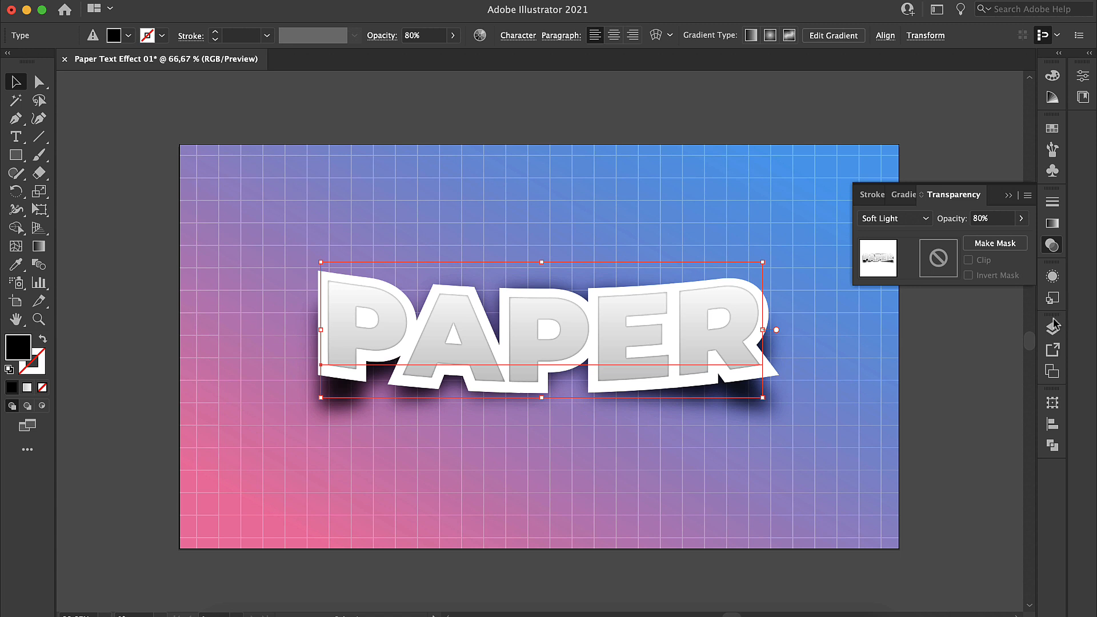
Duplicate the lowest black fill and set the vertical move of the bottom copy's Transform effect to 60 px
left_click(1051, 275)
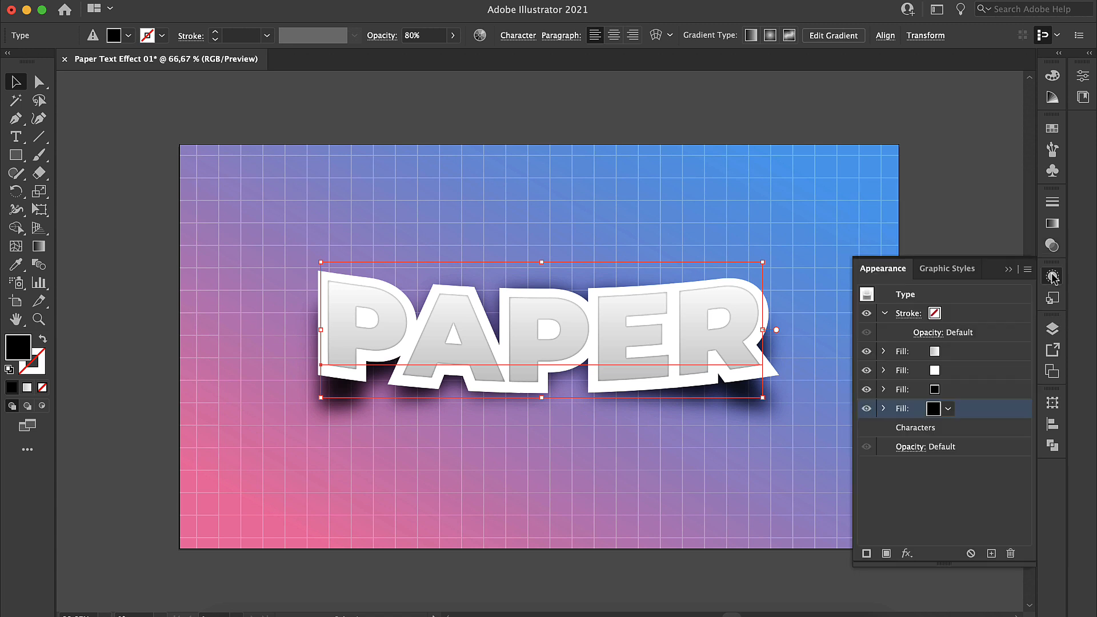
left_click(882, 409)
left_click(883, 409)
left_click(991, 552)
left_click(883, 427)
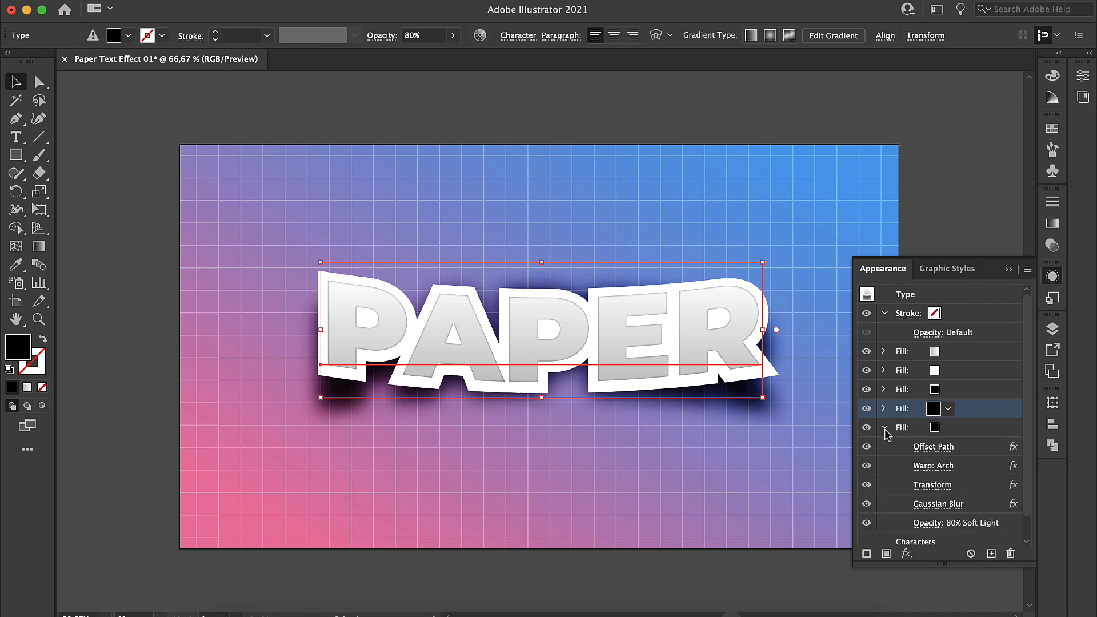
left_click(931, 485)
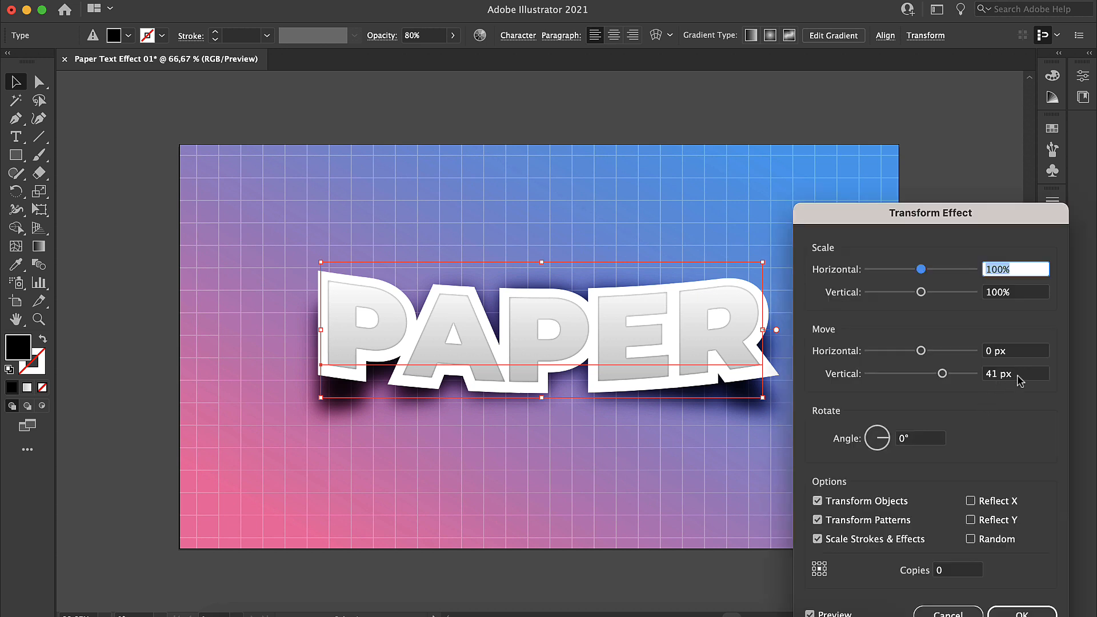
left_click(983, 374)
type("52")
left_click(1016, 351)
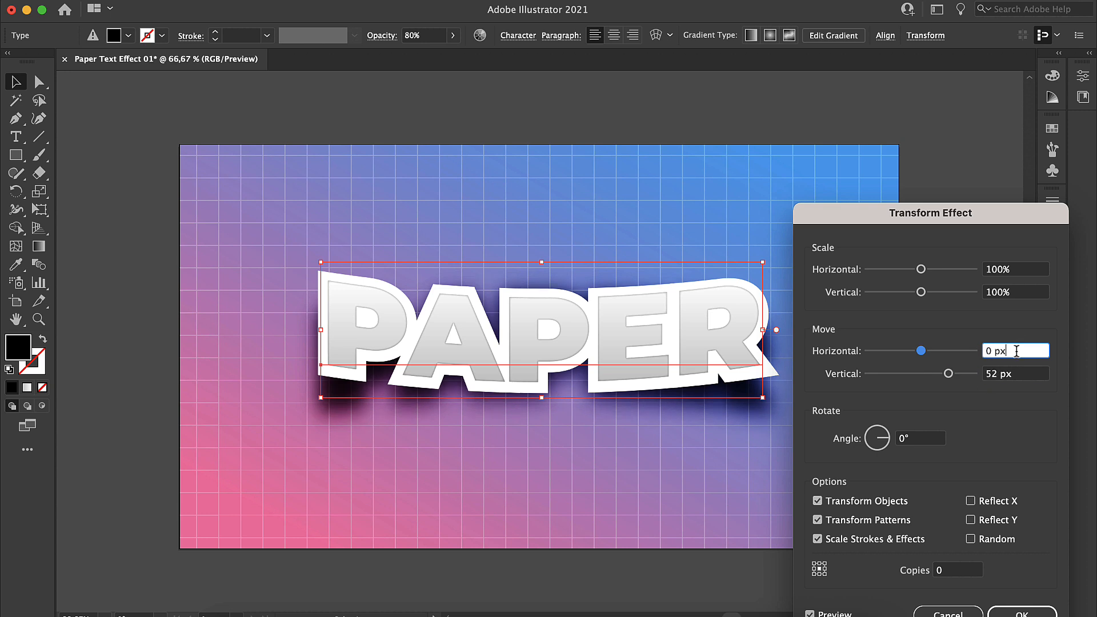
left_click(1016, 379)
type("60")
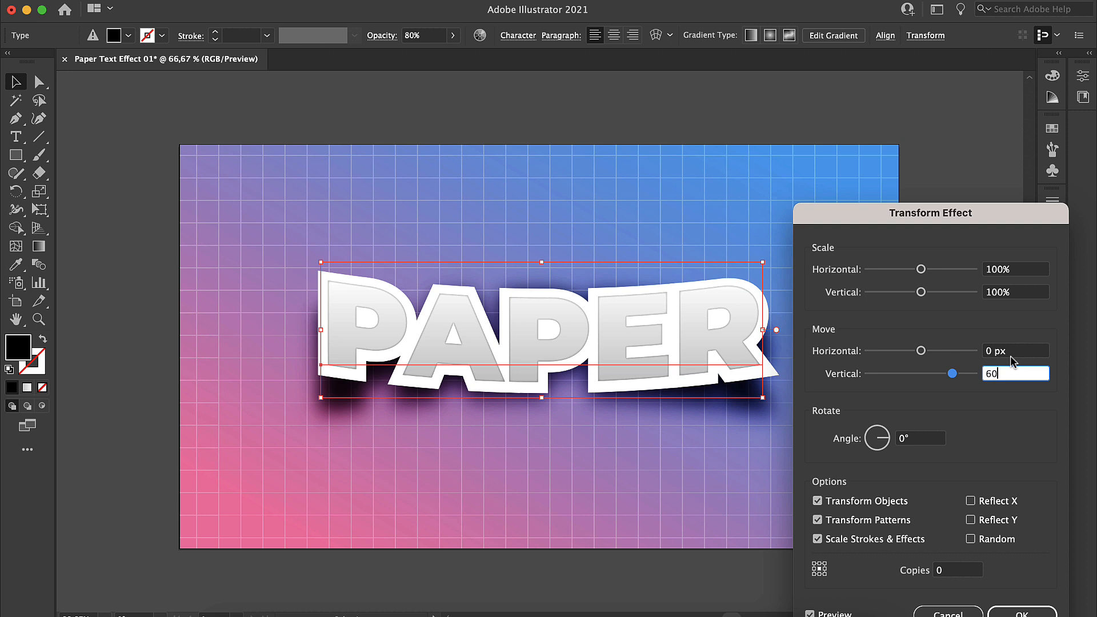
left_click(1020, 612)
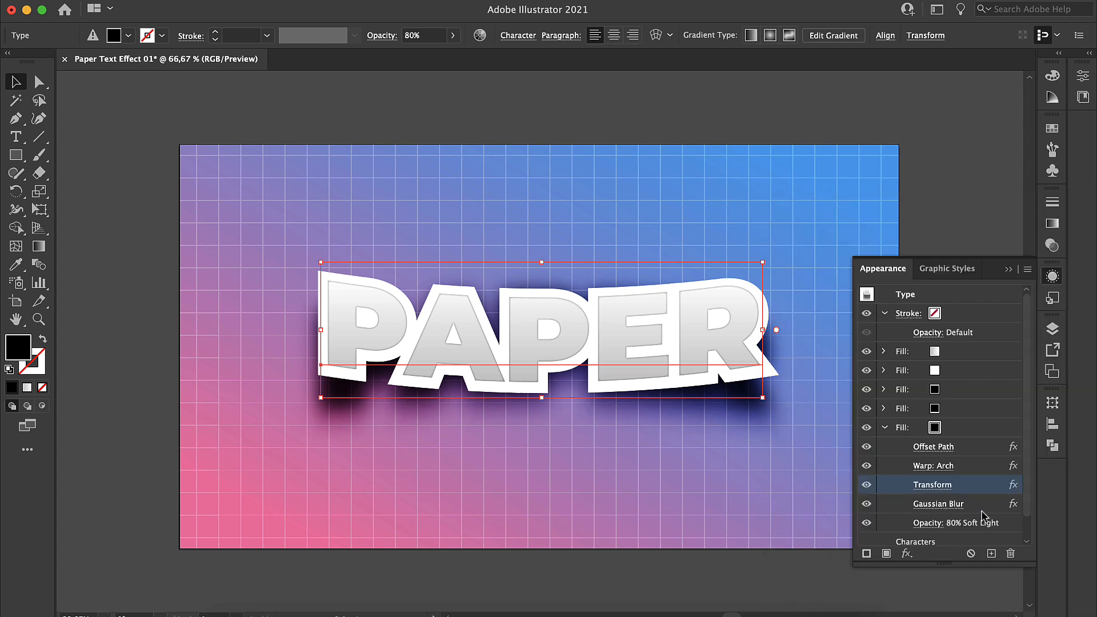
Lower the opacity of the bottommost black fill to 50% and collapse its settings
left_click(1053, 224)
left_click(977, 197)
left_click(1022, 219)
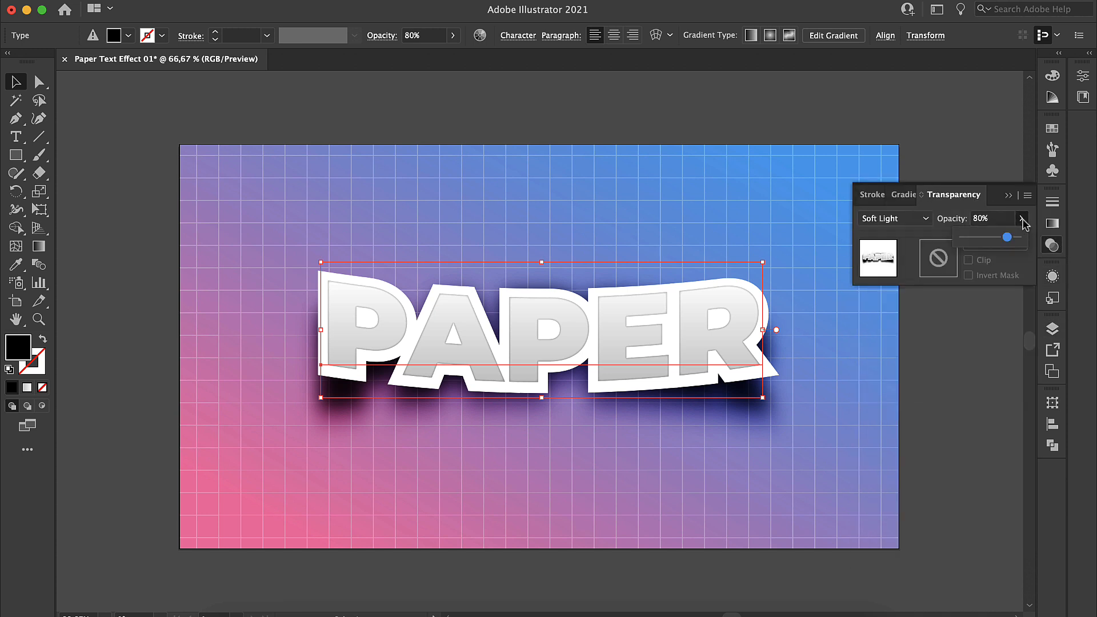
left_click(998, 220)
type("50")
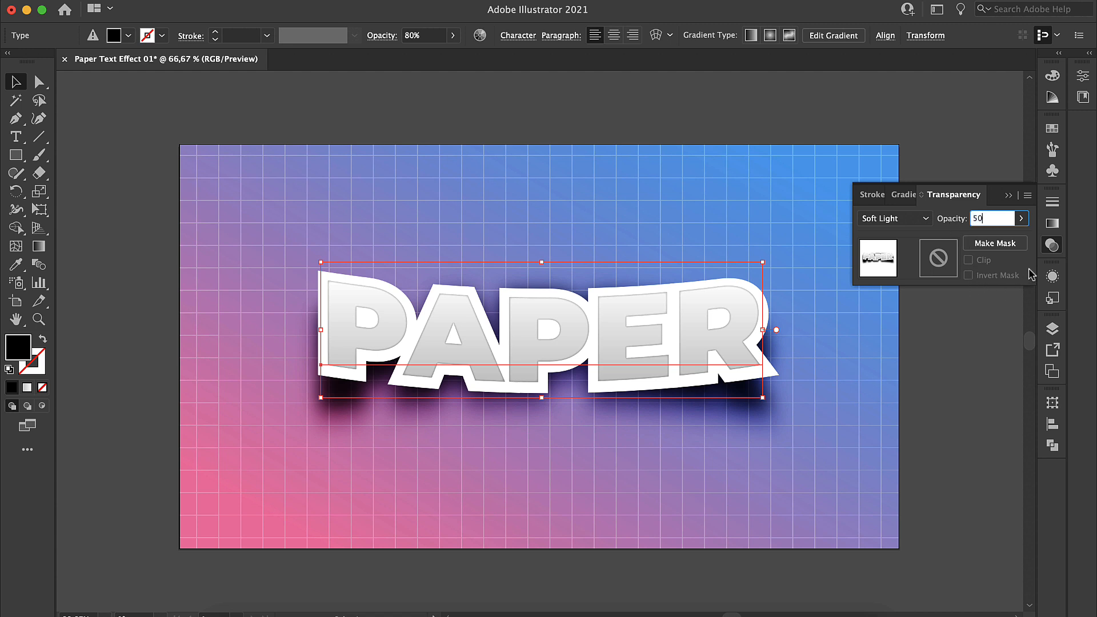
key("Return")
left_click(970, 376)
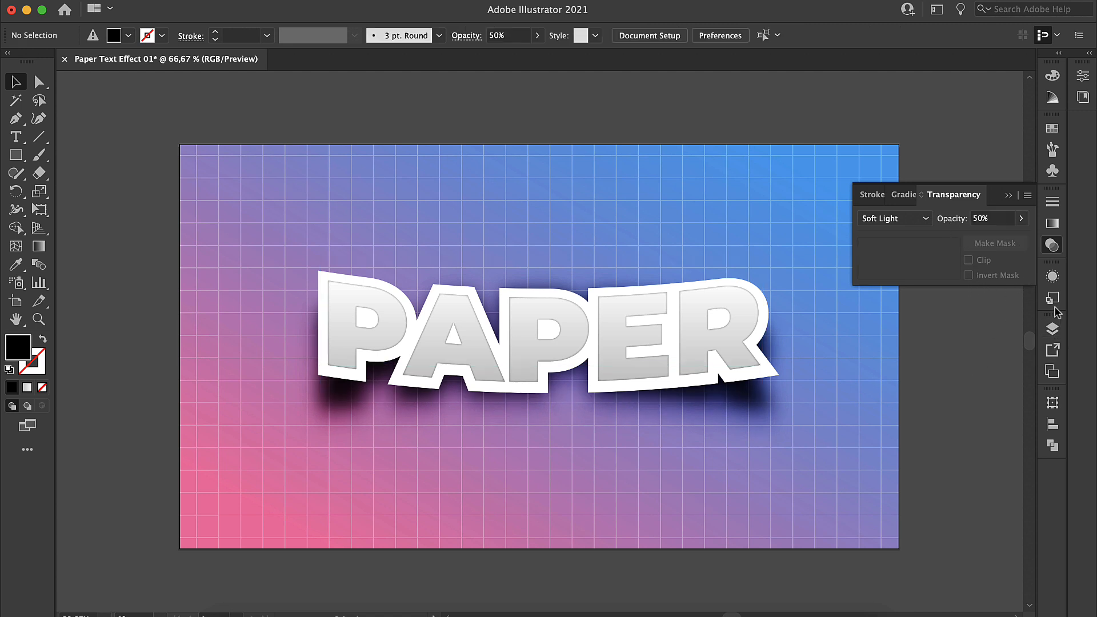
left_click(1052, 276)
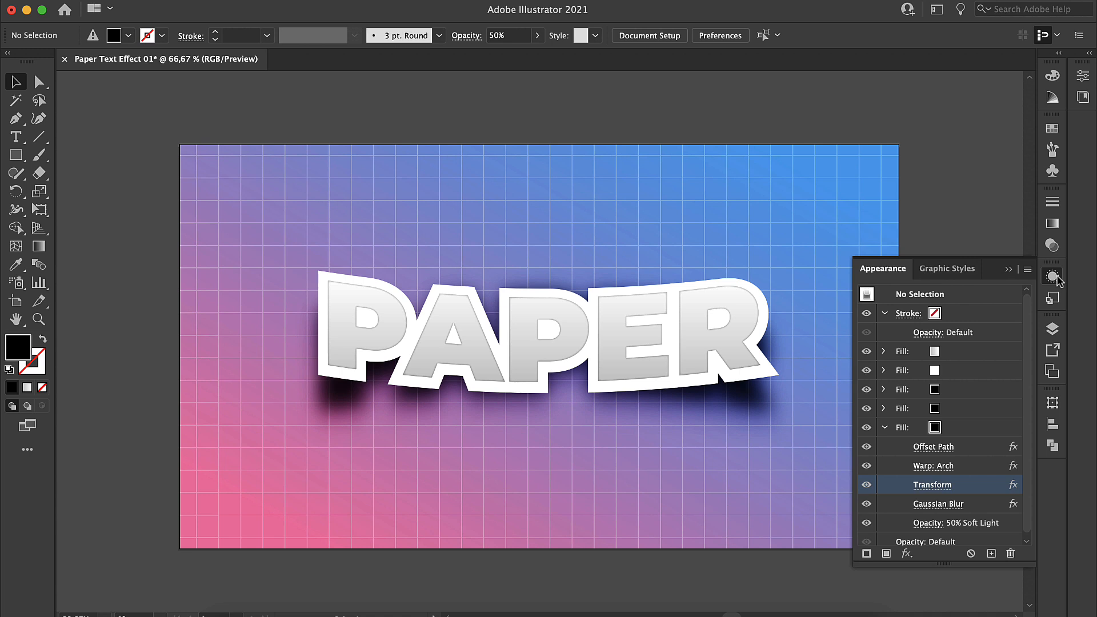
left_click(884, 428)
left_click(756, 378)
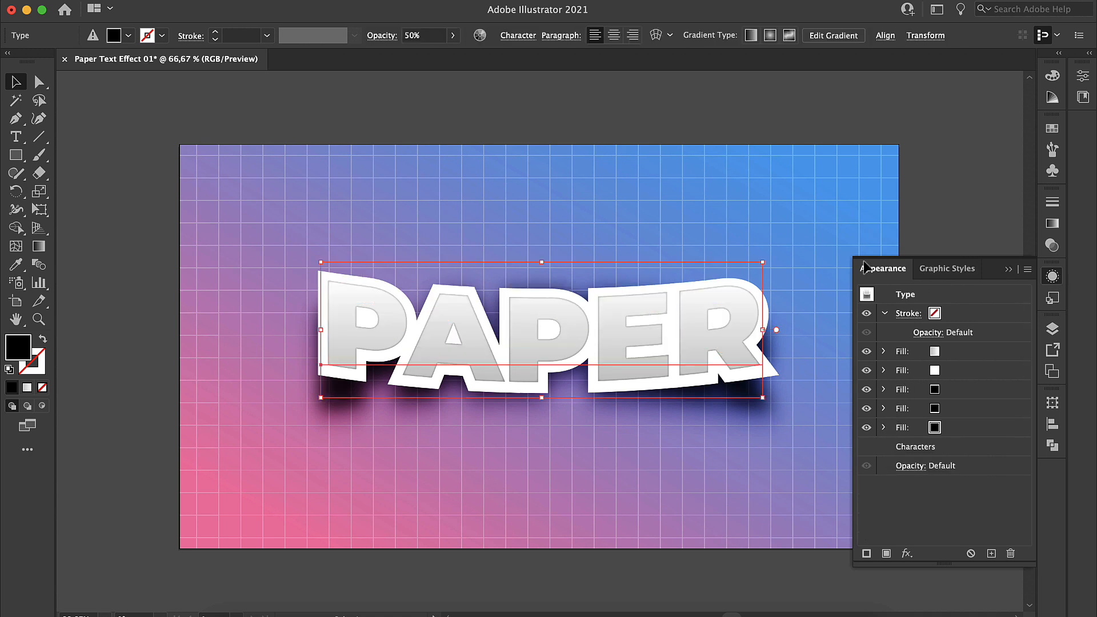
left_click(1008, 269)
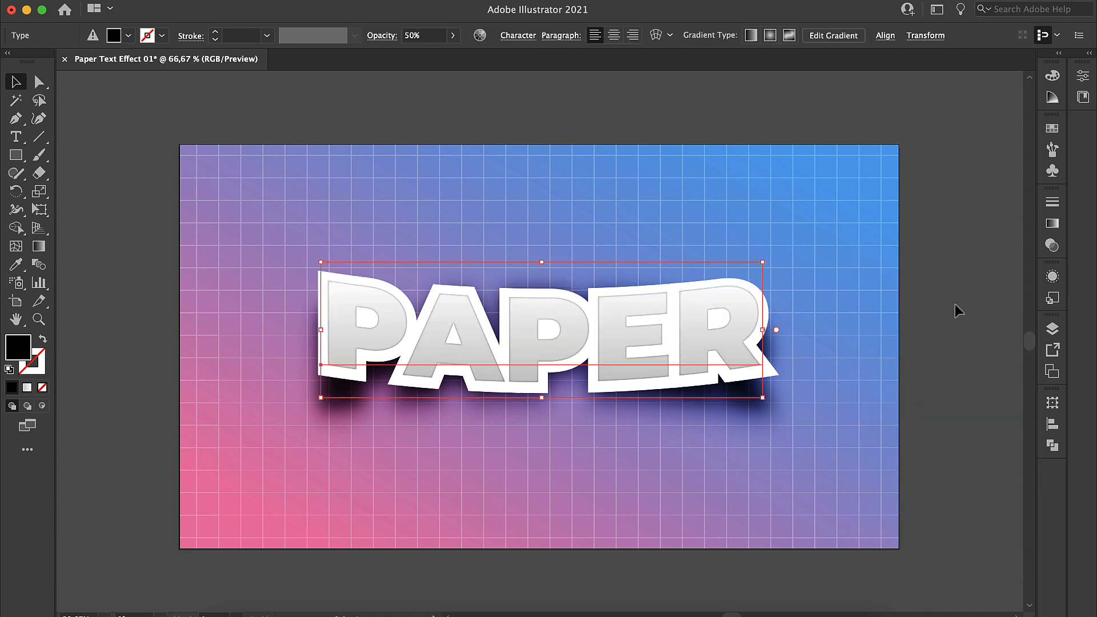
left_click(939, 339)
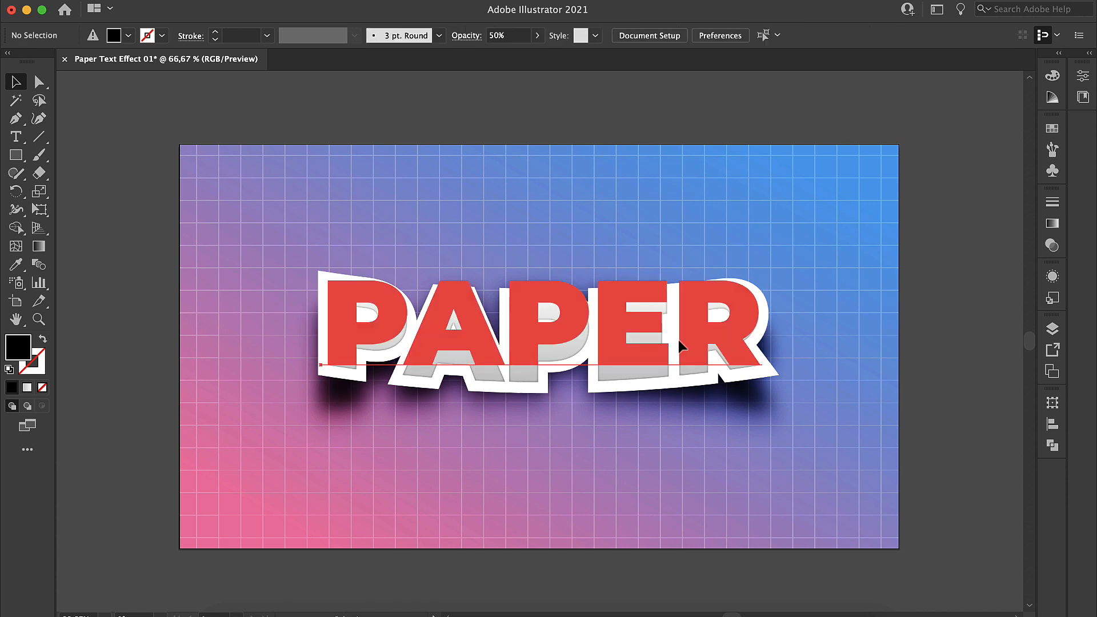
Reposition the PAPER text near the middle of the artboard and enlarge it slightly
left_click_drag(691, 328, 691, 314)
left_click(951, 342)
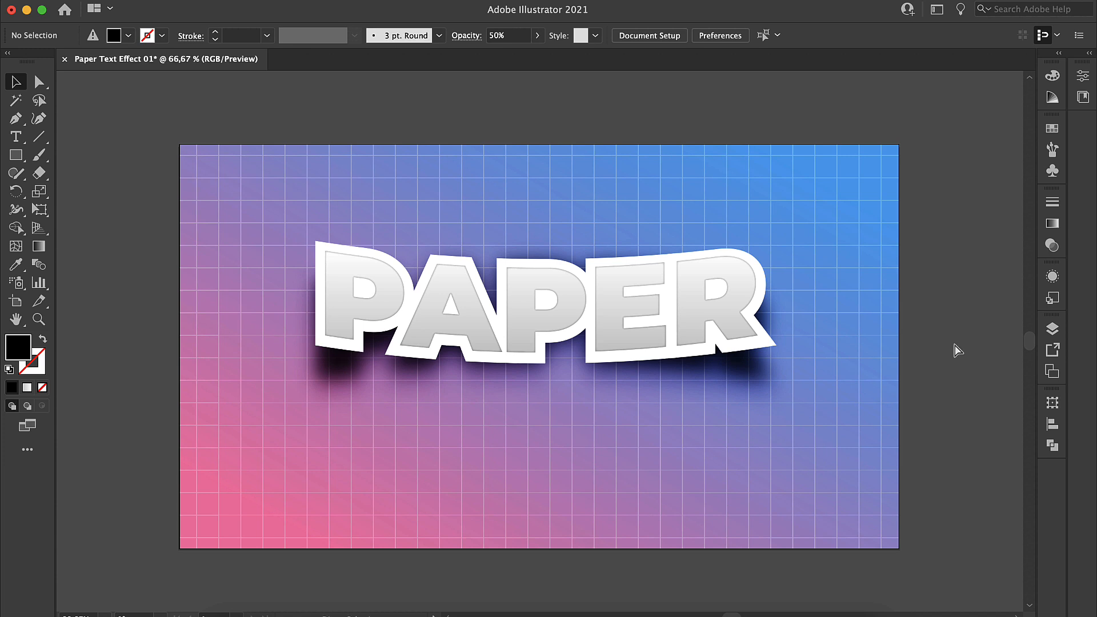
key("super+minus")
key("super+minus")
key("super+plus")
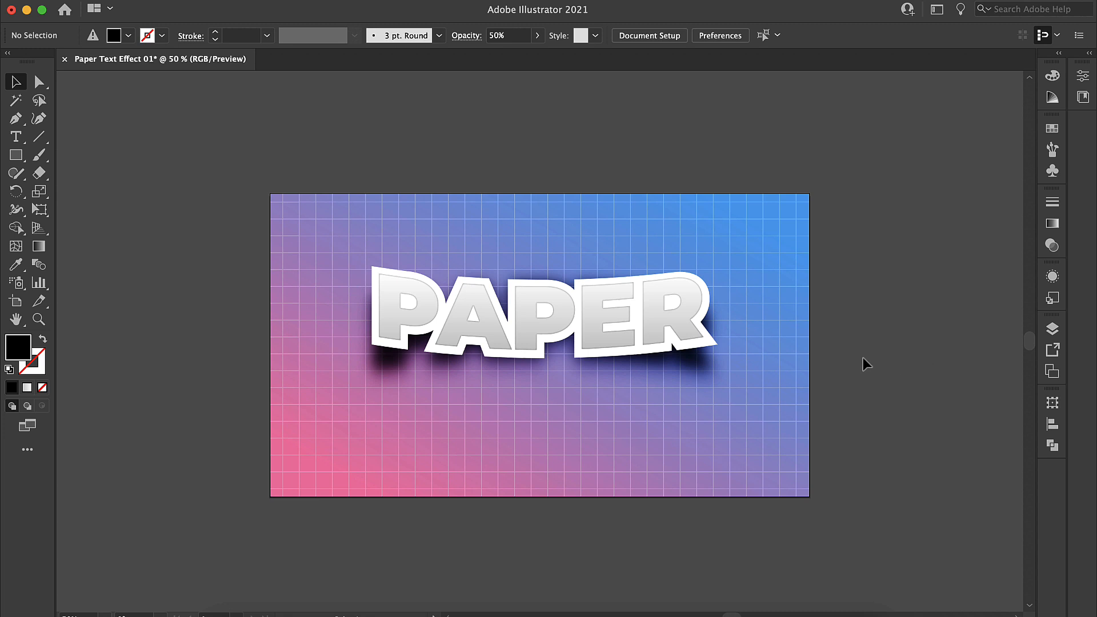
left_click_drag(627, 309, 667, 320)
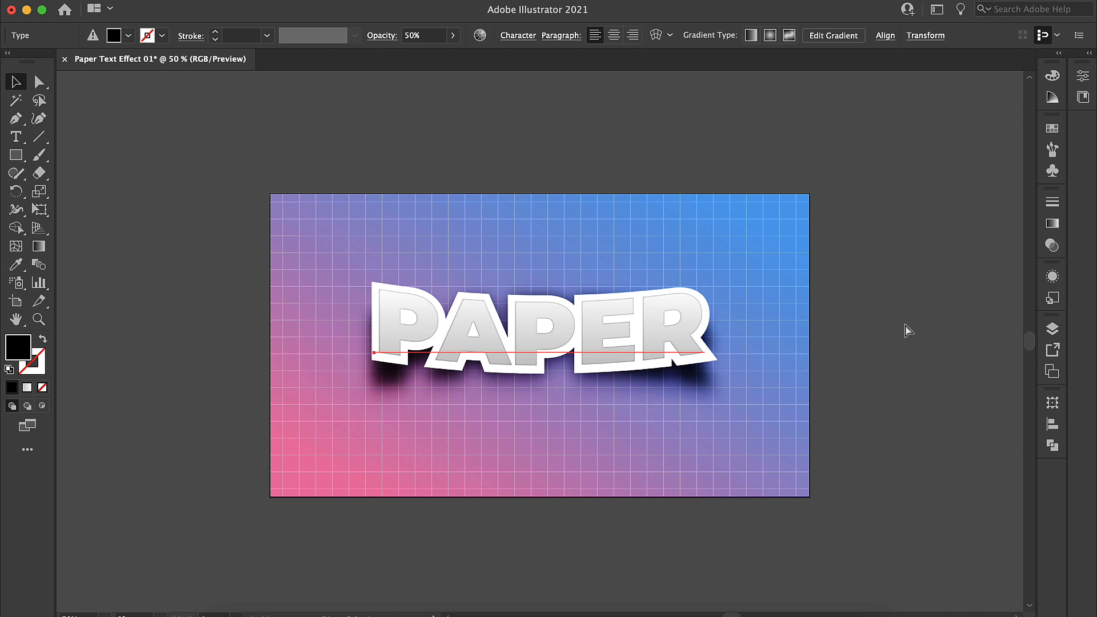
left_click(917, 307)
left_click_drag(681, 327, 679, 329)
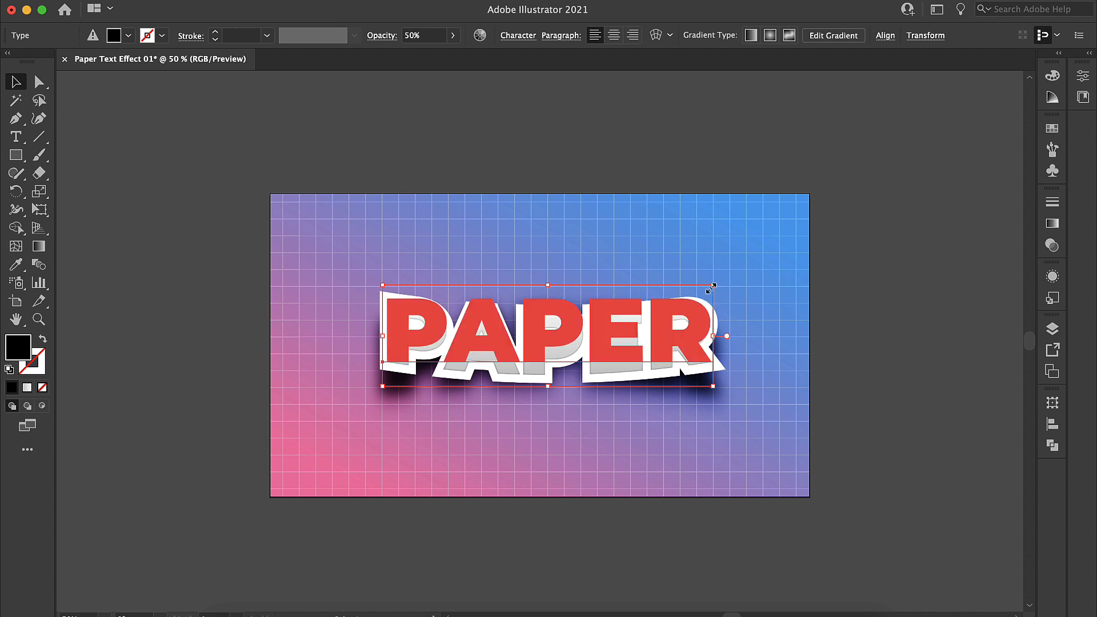
left_click_drag(712, 288, 731, 273)
Duplicate the PAPER text directly below the original and change the copy's wording to STYLE
left_click_drag(701, 327, 682, 406)
key("t")
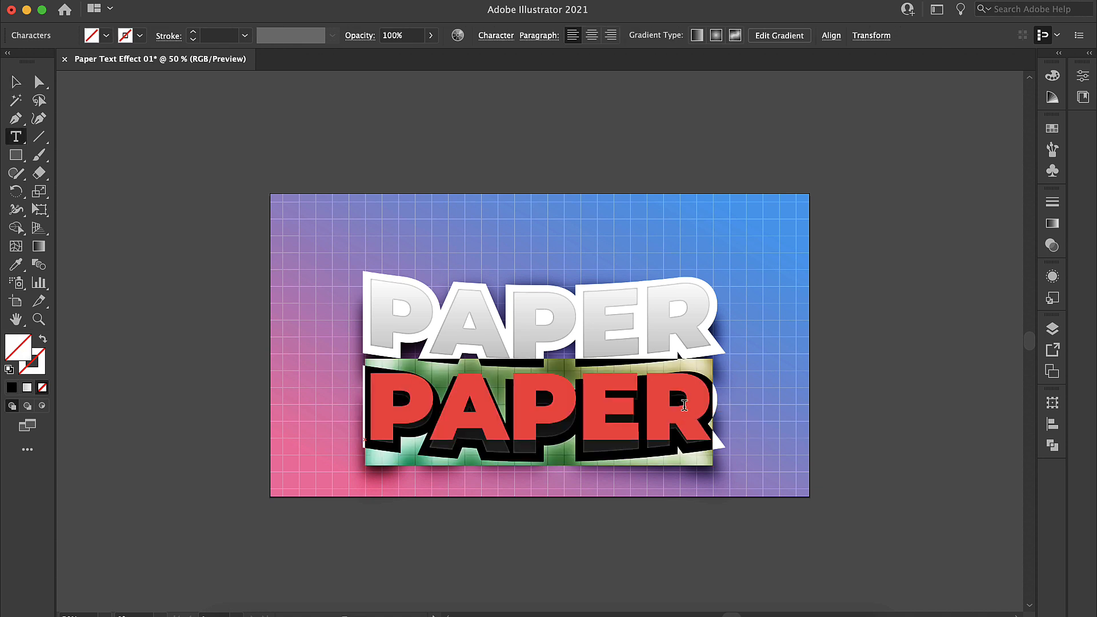
type("STY")
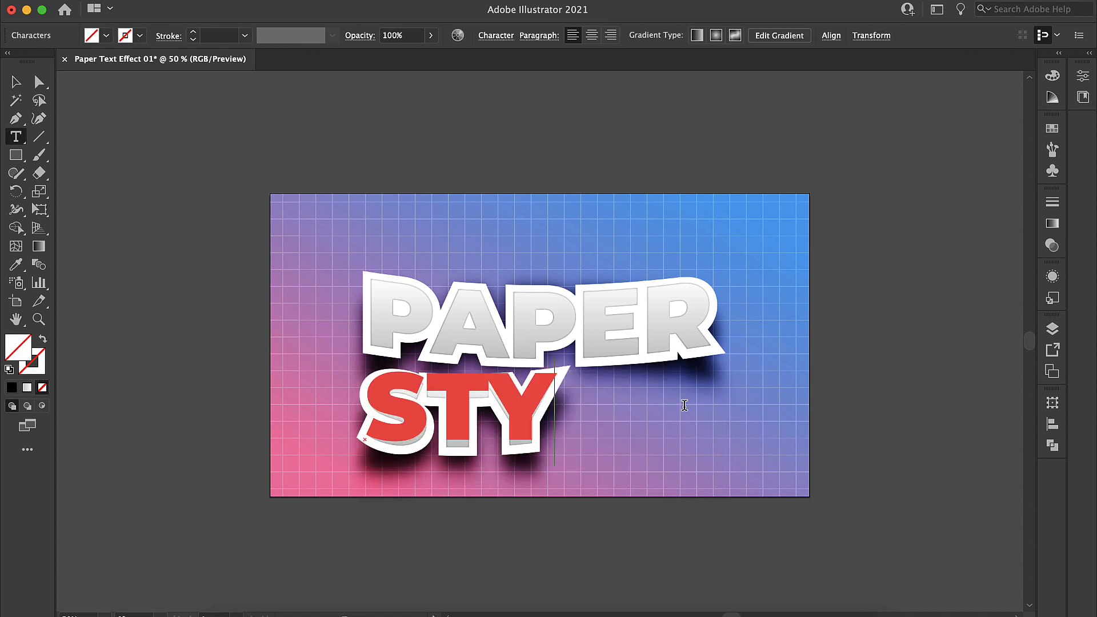
type("LE")
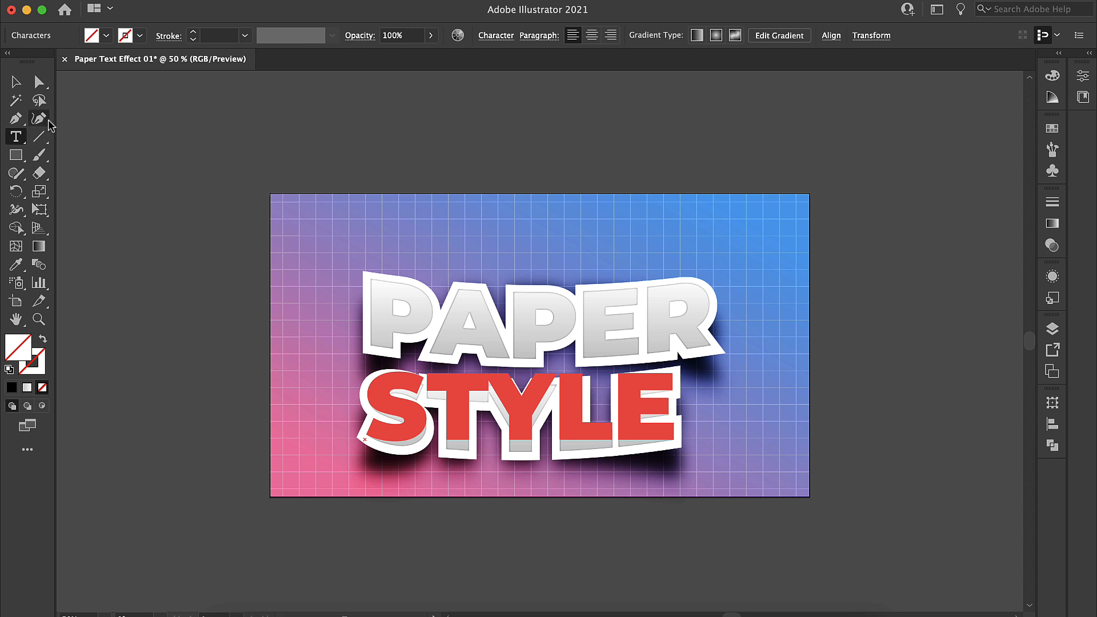
Shrink STYLE slightly, tuck it beneath PAPER, and center the two lines together on the artboard
left_click(15, 82)
left_click_drag(511, 402, 529, 366)
left_click_drag(694, 323, 675, 330)
left_click_drag(640, 382, 647, 321)
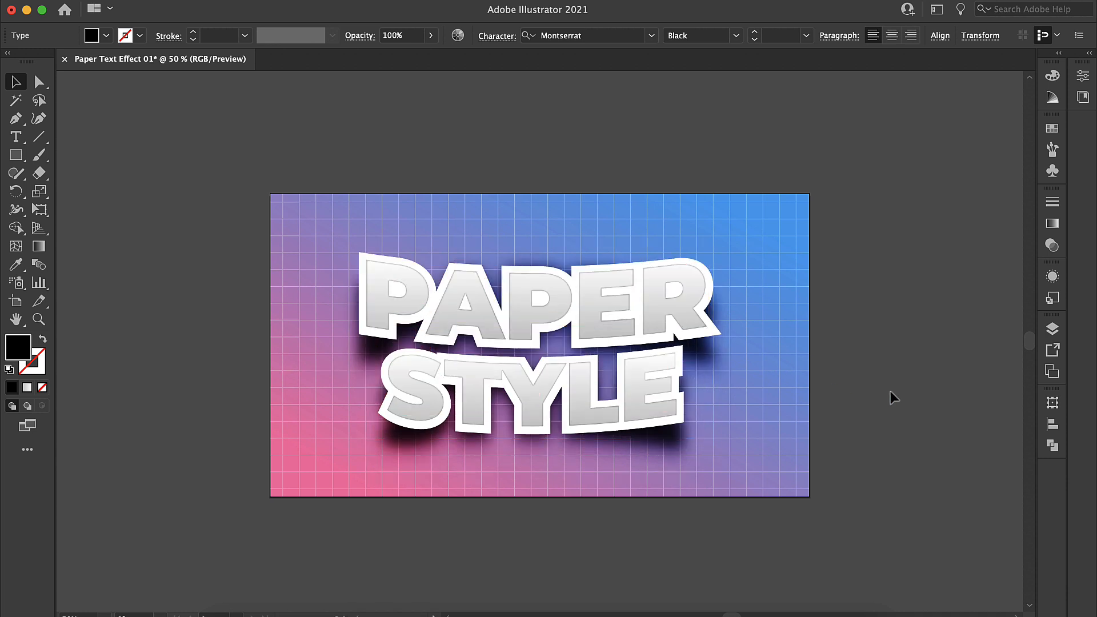
left_click(882, 391)
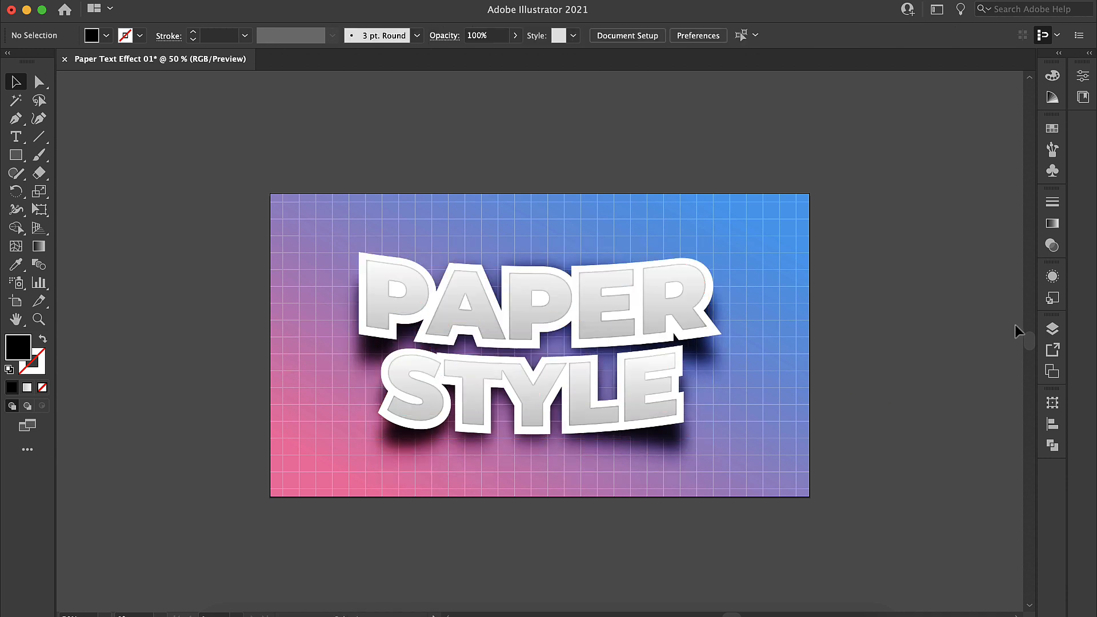
Add the text line "EDITABLE TEXT EFFECT" above the artboard on the Ornament layer
left_click(1052, 329)
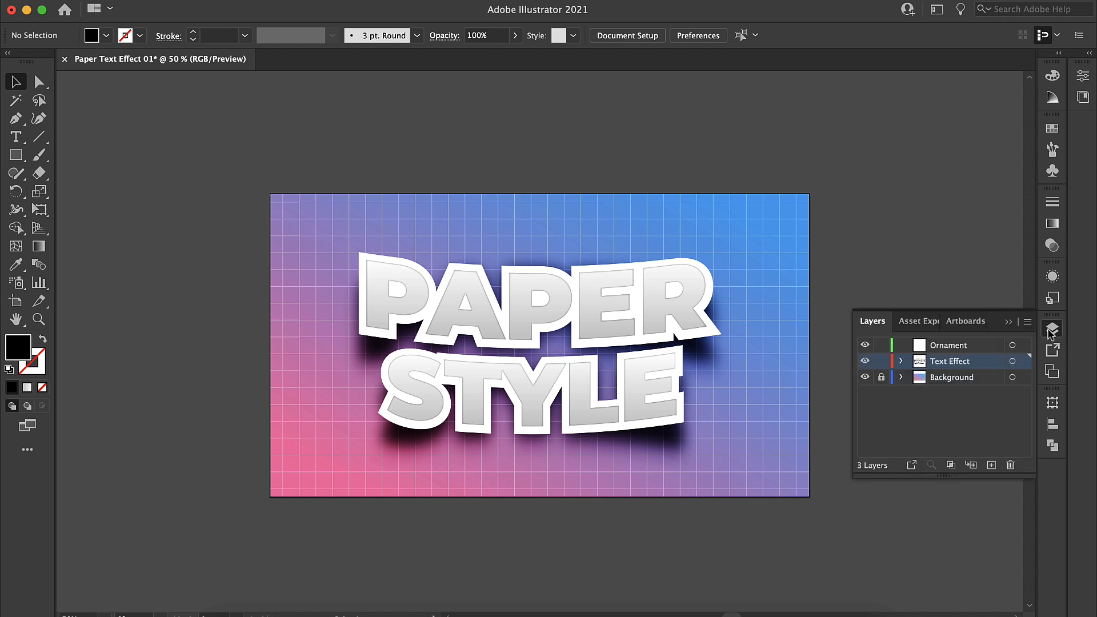
left_click(946, 347)
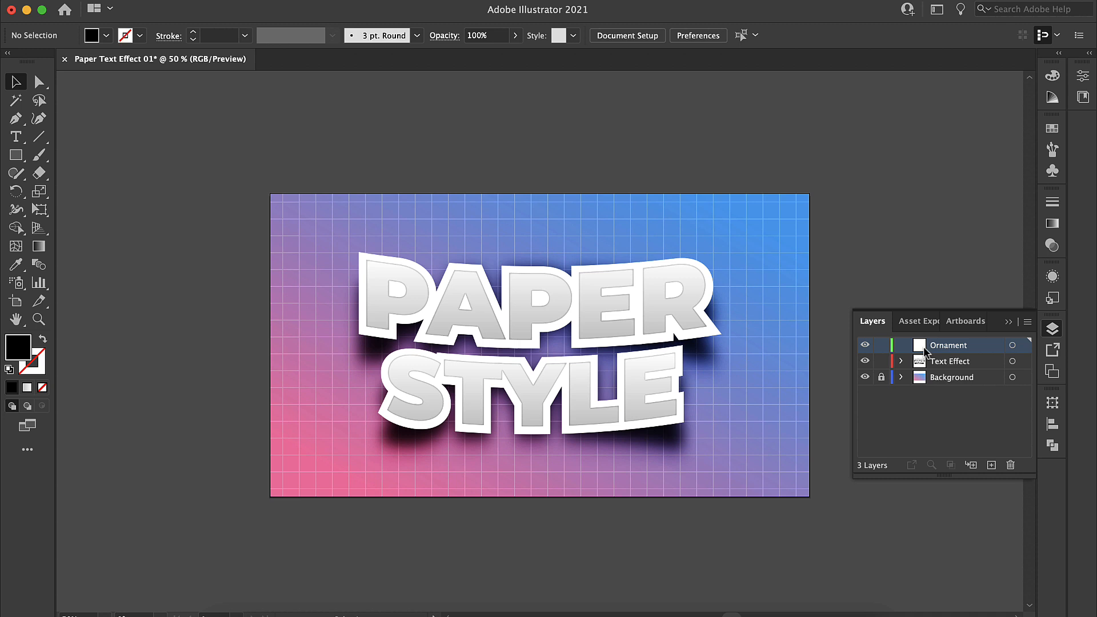
left_click(16, 136)
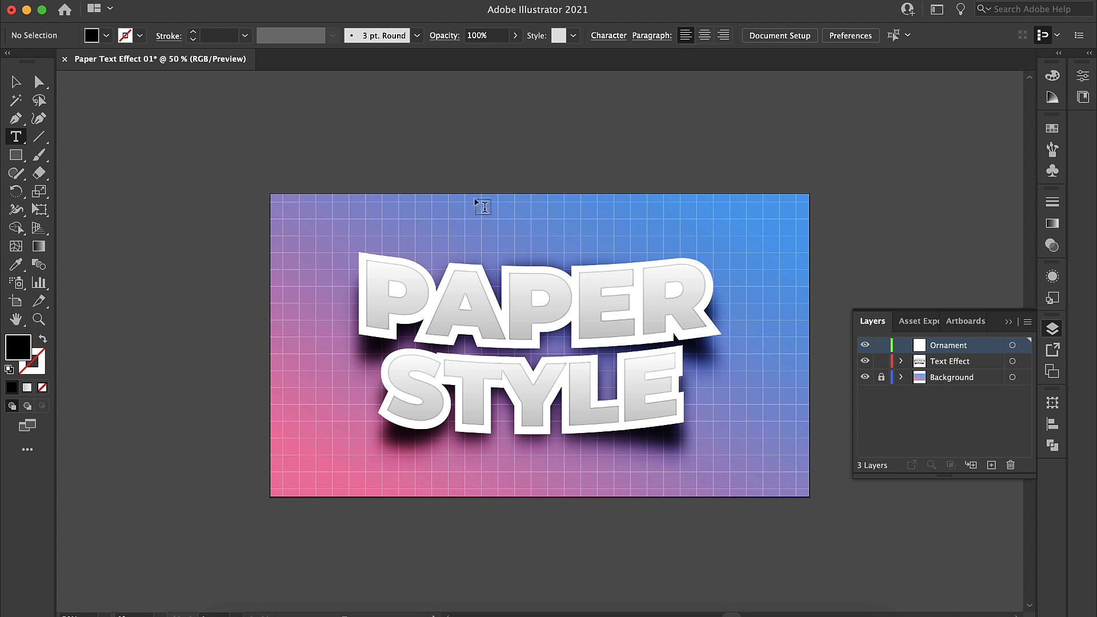
left_click(522, 165)
type("EDITABLE TEXT EFFECT")
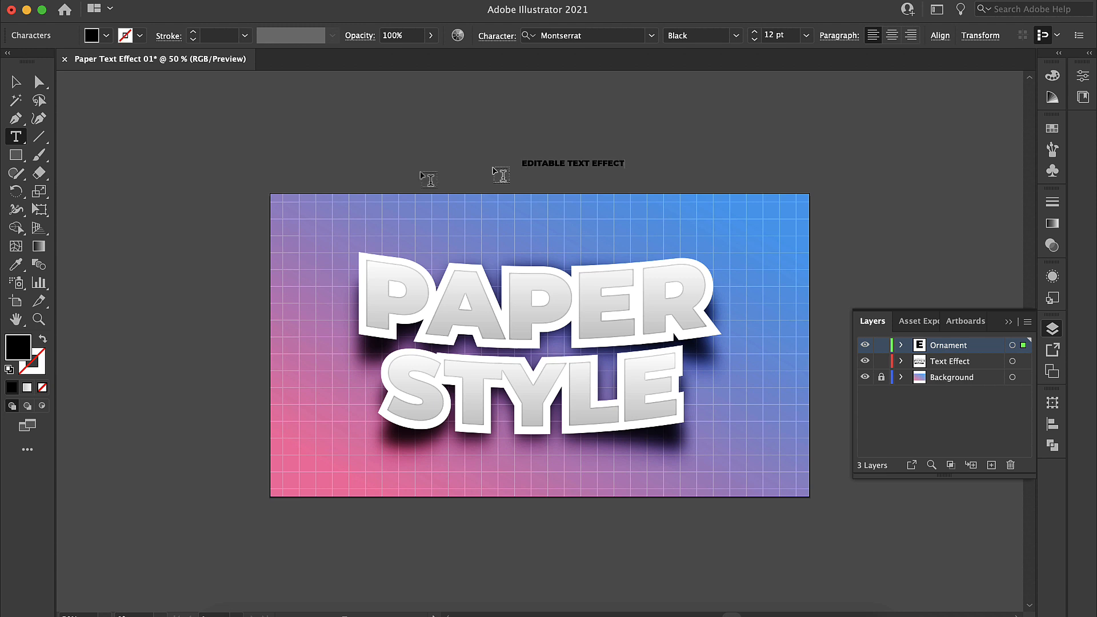
Enlarge the EDITABLE TEXT EFFECT line to about 19.45 pt and change its fill color to white
key("Escape")
left_click_drag(625, 164, 700, 161)
double_click(23, 350)
left_click_drag(612, 202, 595, 185)
left_click(963, 195)
Move the EDITABLE TEXT EFFECT line onto the artboard just above PAPER and widen its letter spacing
left_click(724, 160)
left_click_drag(645, 158, 572, 228)
double_click(571, 229)
key("super+a")
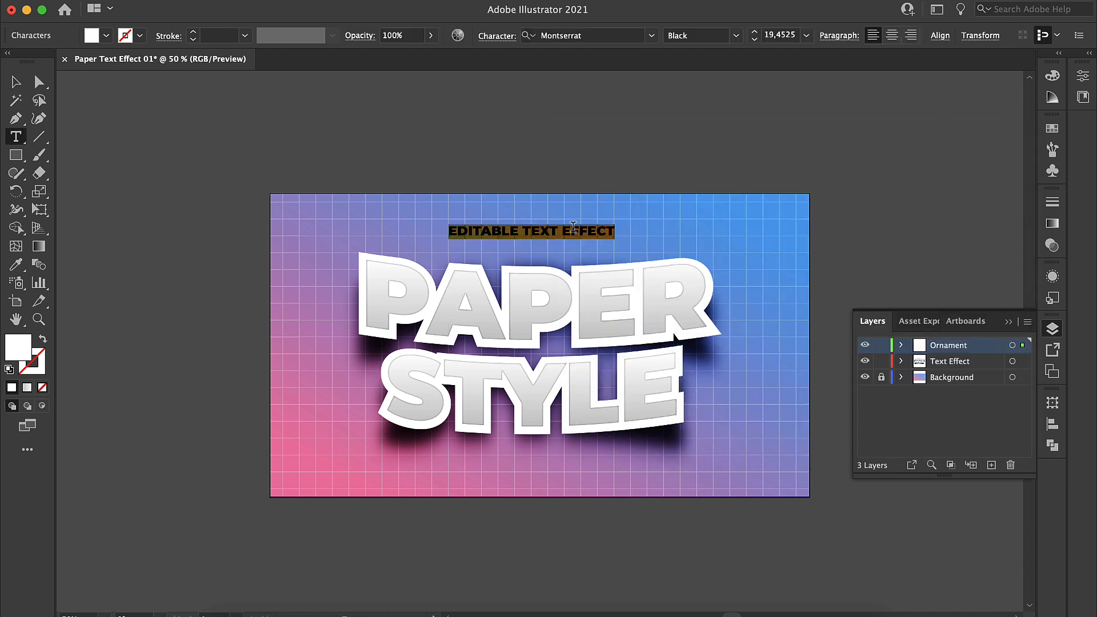
key("alt+Right")
key("alt+Right")
key("alt+Right")
key("alt+Right")
key("alt+Right")
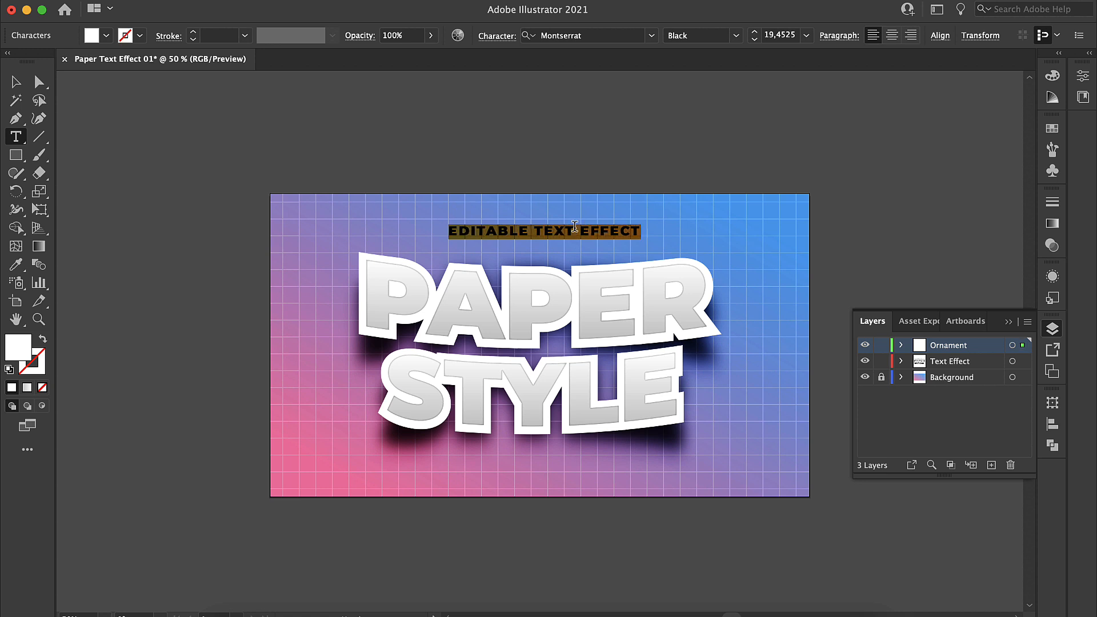
Center the EDITABLE TEXT EFFECT line horizontally above the word PAPER and deselect it
left_click(12, 85)
mouse_move(560, 240)
left_mouse_down()
mouse_move(550, 243)
mouse_move(563, 246)
left_mouse_up()
key("super+equal")
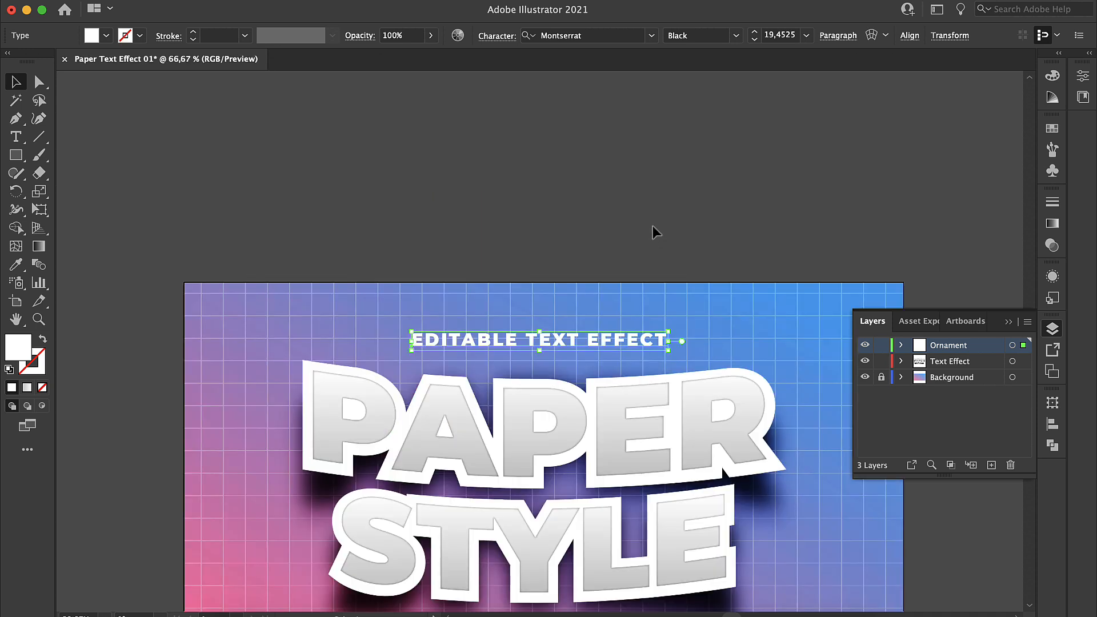
left_click(653, 228)
scroll(680, 251, "down", 4)
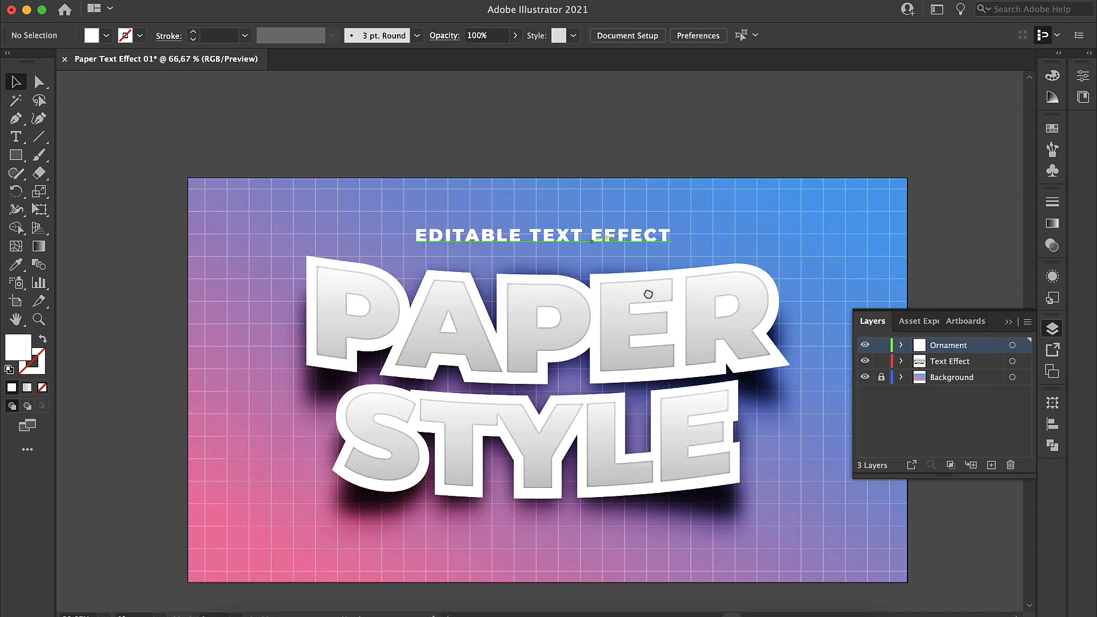
Add the text line "VECTOR EPS | FREE FONT | EASY TO USE" in the empty area below the artboard
scroll(647, 292, "down", 4)
left_click(16, 137)
left_click(432, 526)
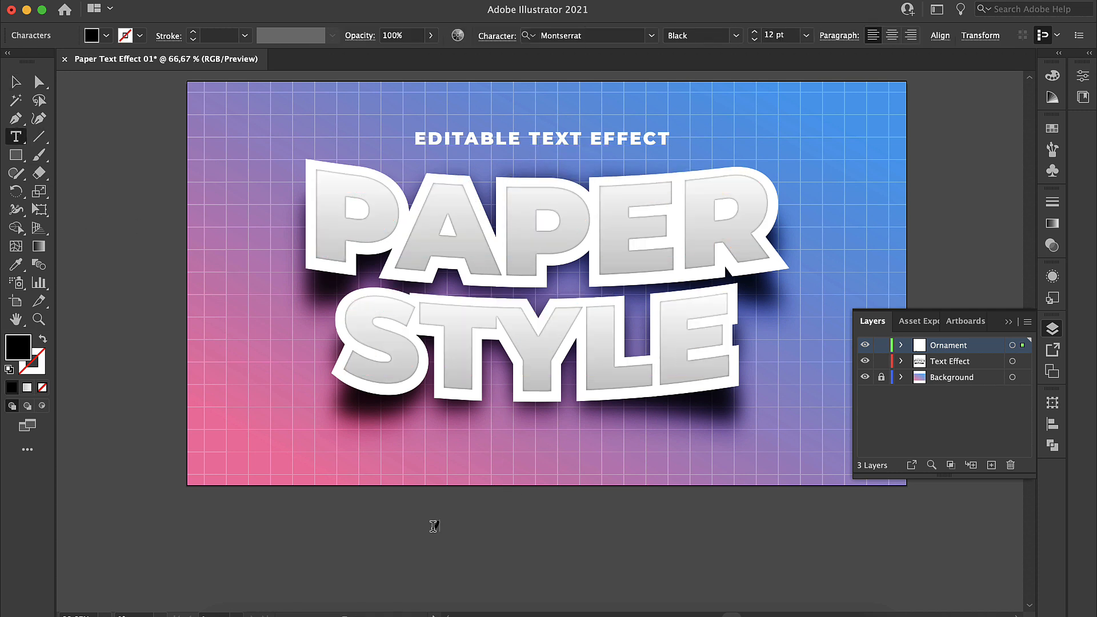
type("CTOR EPS | F")
type("REE FONT")
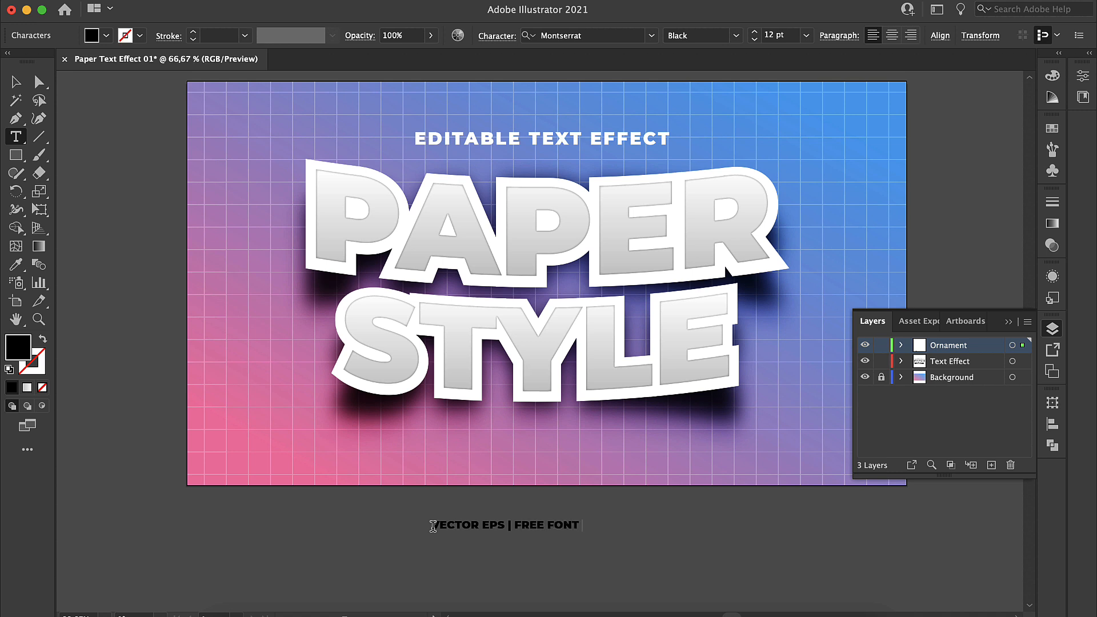
type(" | EASY TO USE")
key("Escape")
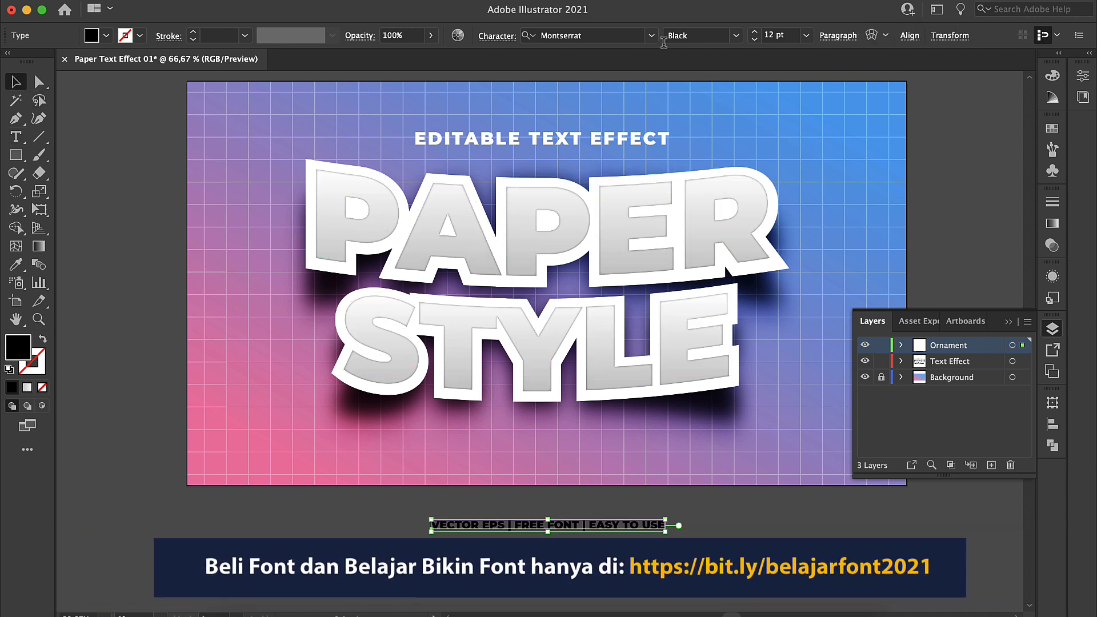
Set the VECTOR EPS line to the SemiBold weight and change its fill color to white, FFFFFF
left_click(737, 38)
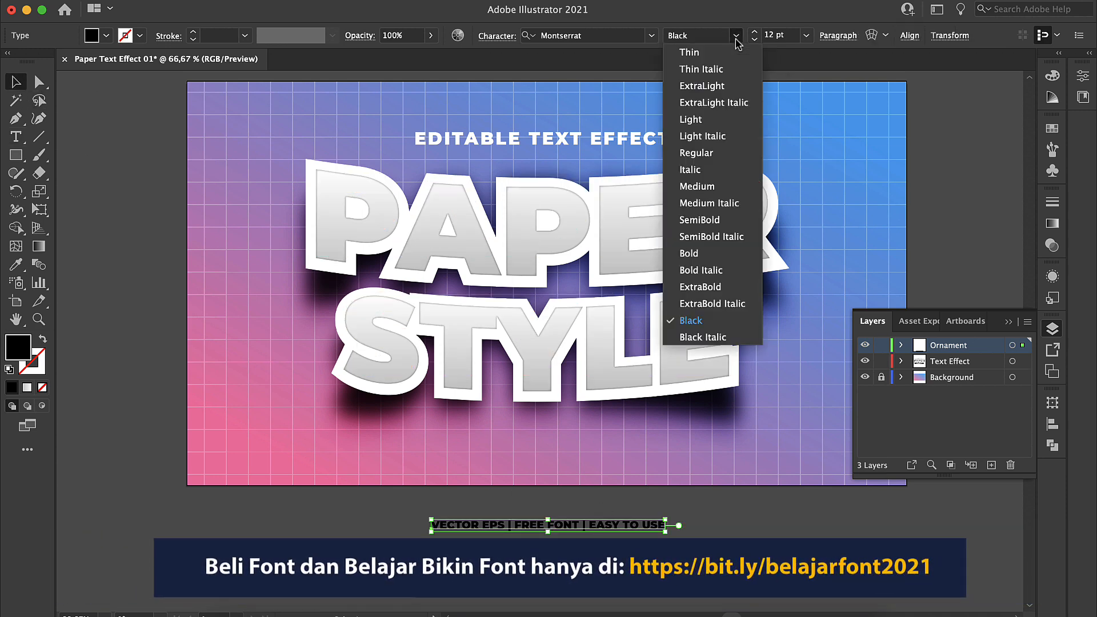
left_click(709, 221)
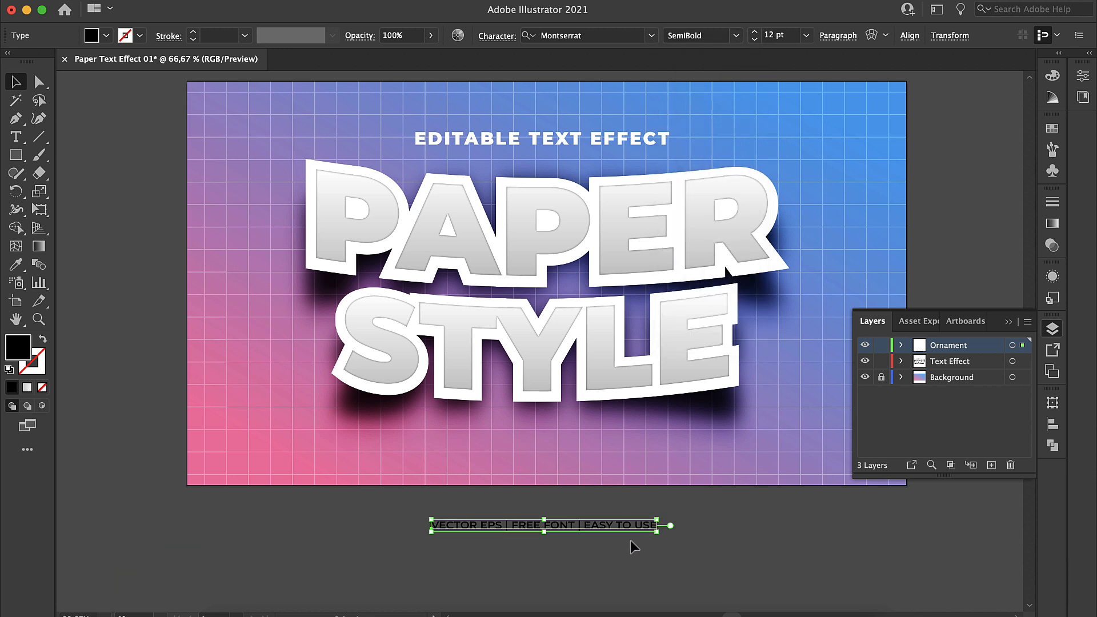
double_click(18, 353)
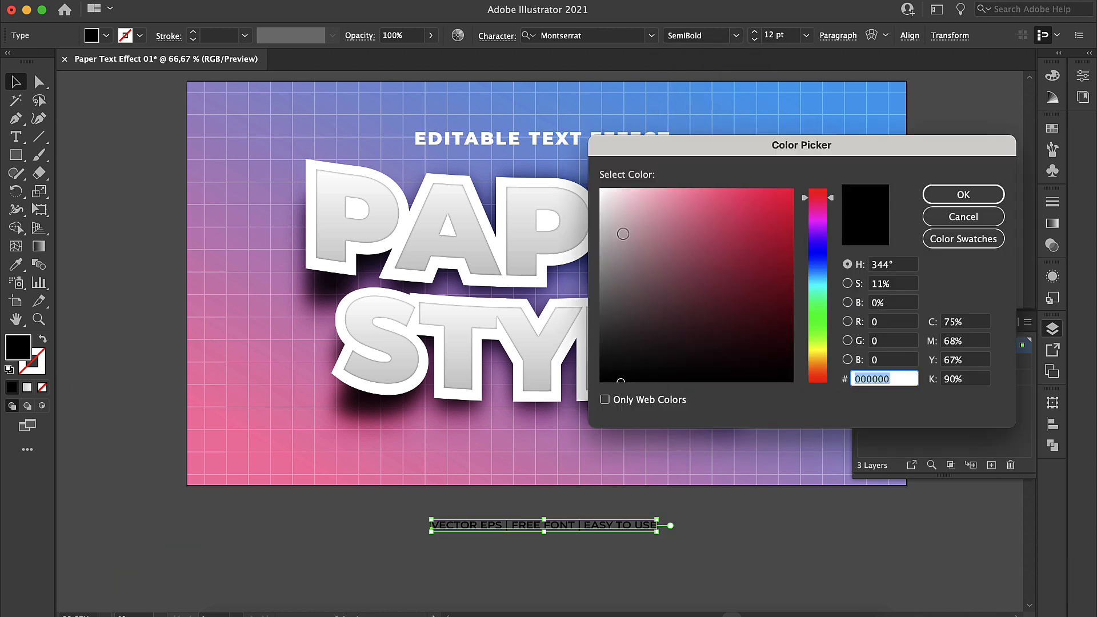
type("FFFFFF")
left_click(931, 195)
Move the VECTOR EPS line onto the artboard just below the word STYLE and widen its letter spacing
left_click_drag(600, 524, 589, 436)
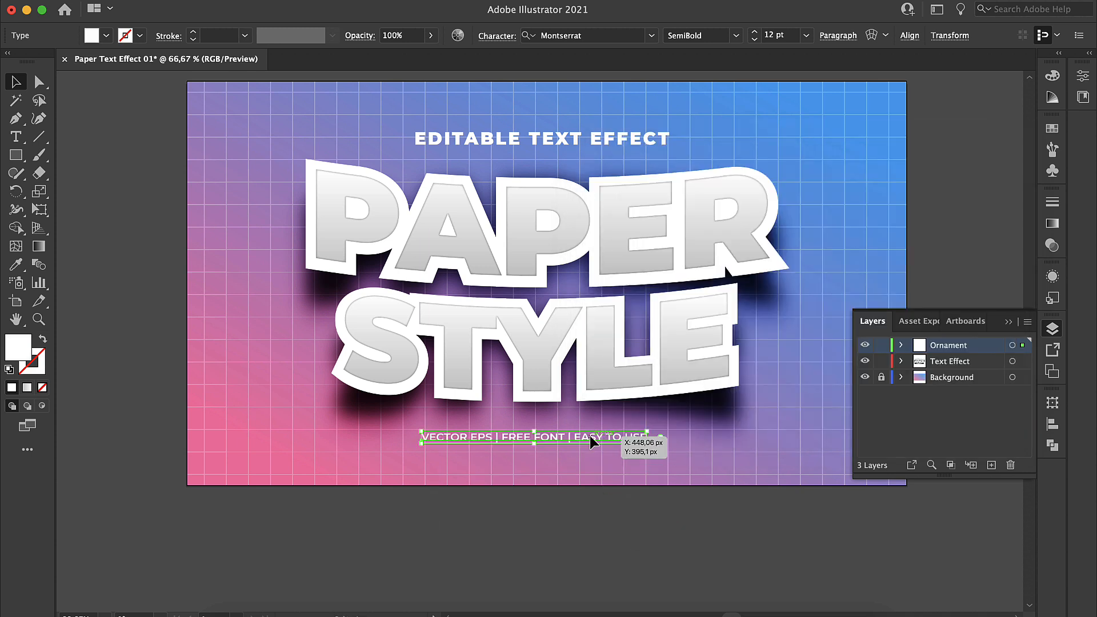
double_click(593, 439)
key("super+a")
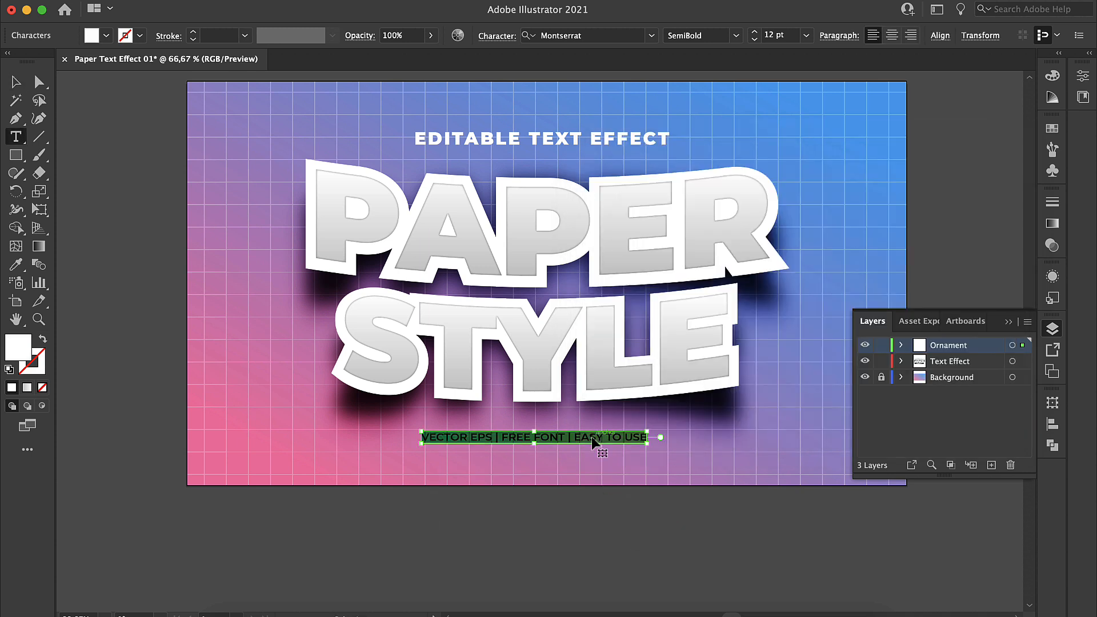
key("alt+Right")
key("alt+Right")
key("alt+Right")
key("alt+Right")
key("alt+Right")
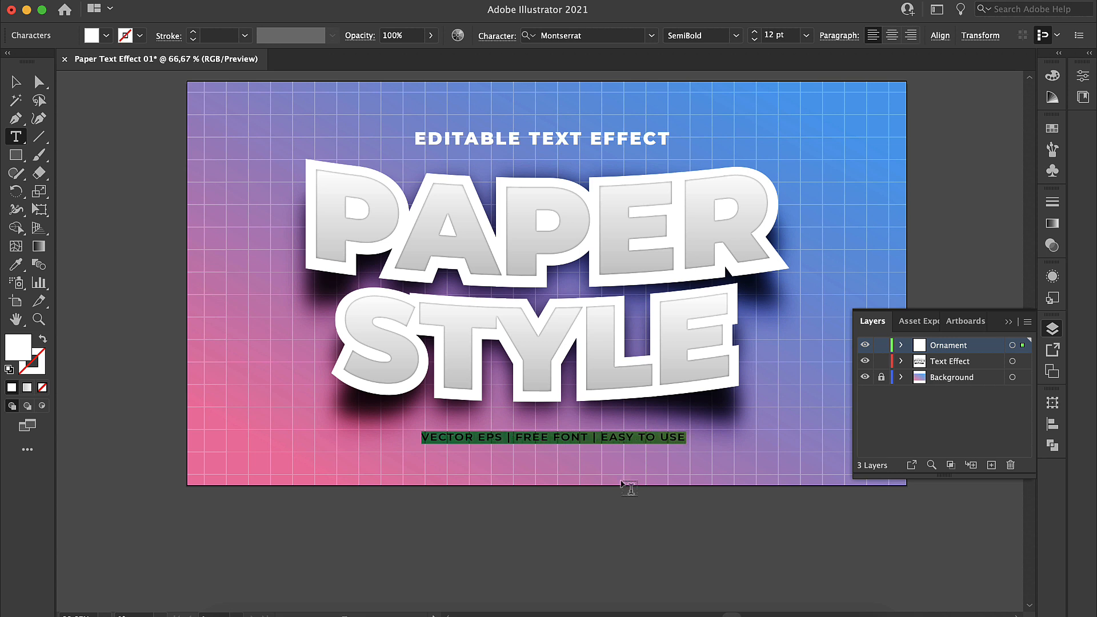
Center the VECTOR EPS line beneath STYLE and enlarge the EDITABLE TEXT EFFECT heading to about 21.37 pt, slightly higher on the artboard
left_click(20, 84)
left_click_drag(562, 443, 554, 447)
left_click_drag(612, 139, 651, 126)
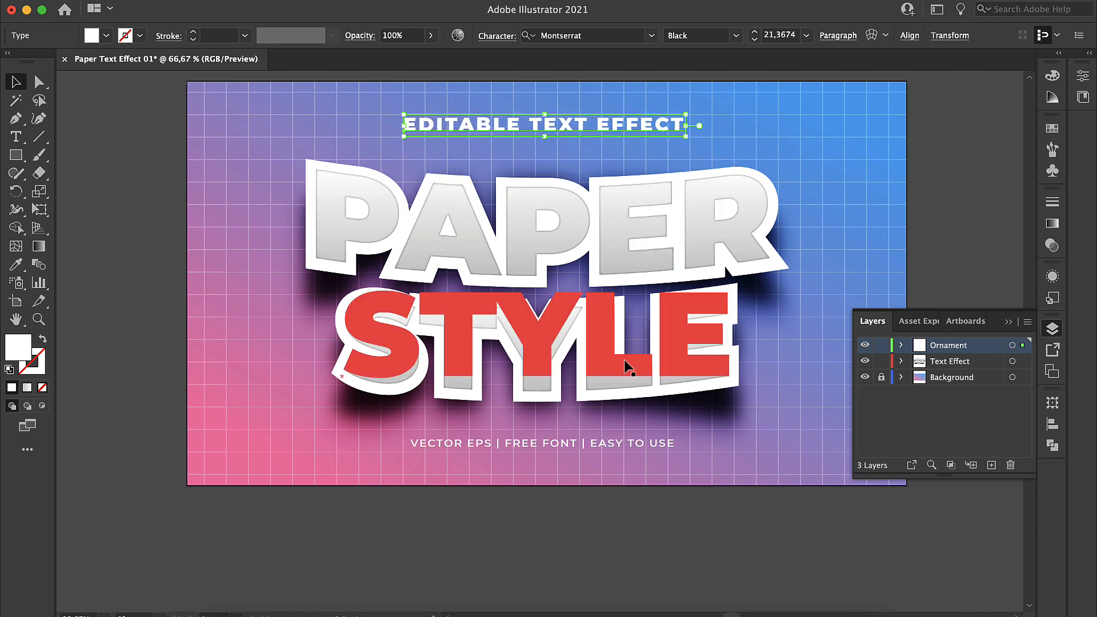
Duplicate the VECTOR EPS line under the EDITABLE TEXT EFFECT heading and change its wording to "WORD AND FONT CAN BE CHANGED"
left_click_drag(611, 446, 629, 146)
triple_click(631, 145)
type("WOR")
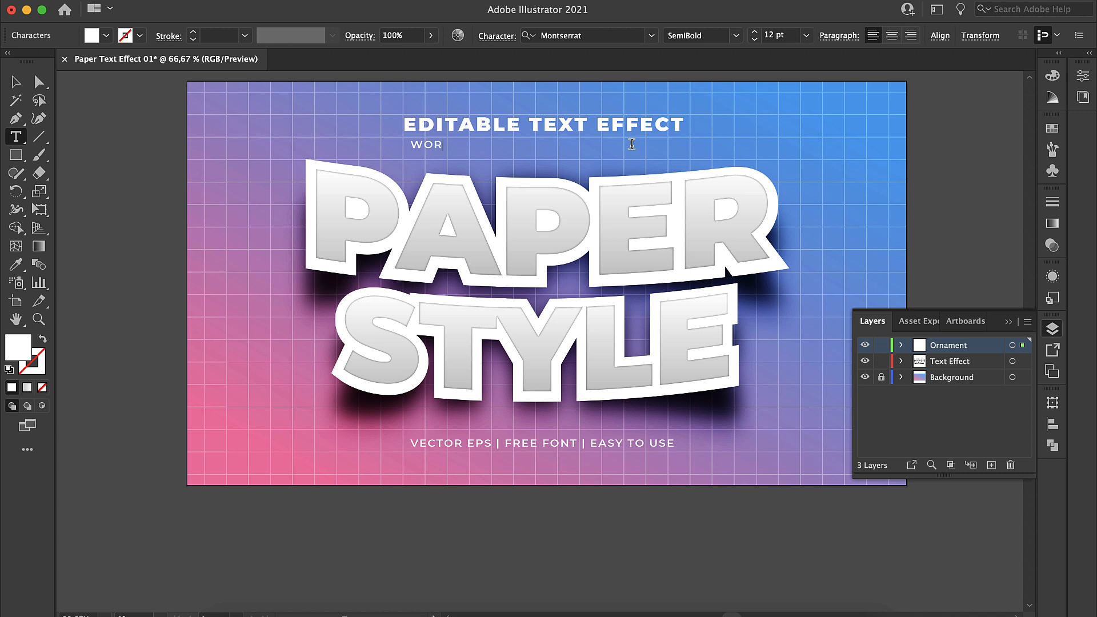
type("D AND FONT CAN BE CHNAGE")
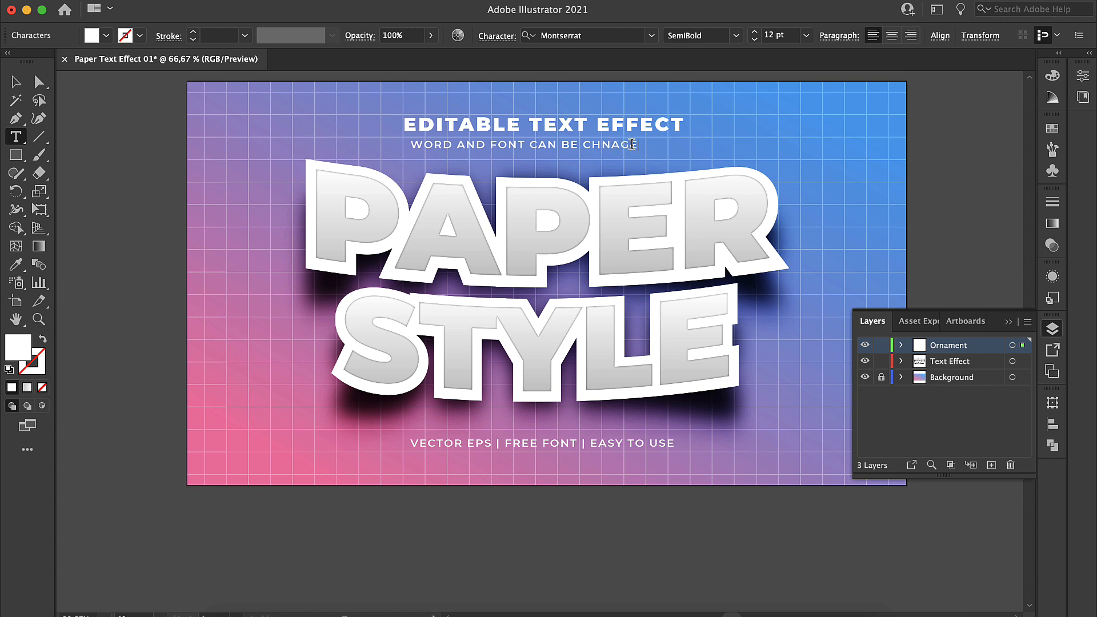
key("BackSpace")
key("BackSpace")
key("BackSpace")
key("BackSpace")
type("ANGED")
Shrink the WORD AND FONT CAN BE CHANGED line, center it under the heading, and collapse the layer list
left_click(16, 83)
mouse_move(623, 136)
left_mouse_down()
mouse_move(598, 141)
mouse_move(613, 149)
left_mouse_up()
left_click(967, 203)
key("super+minus")
key("super+minus")
key("super+equal")
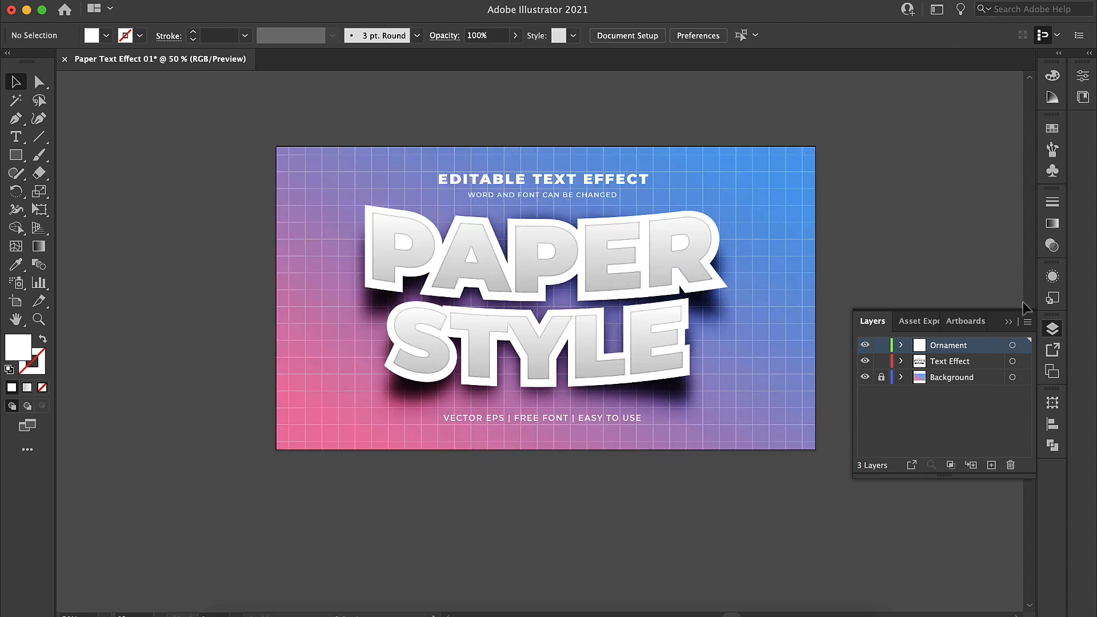
left_click(1009, 322)
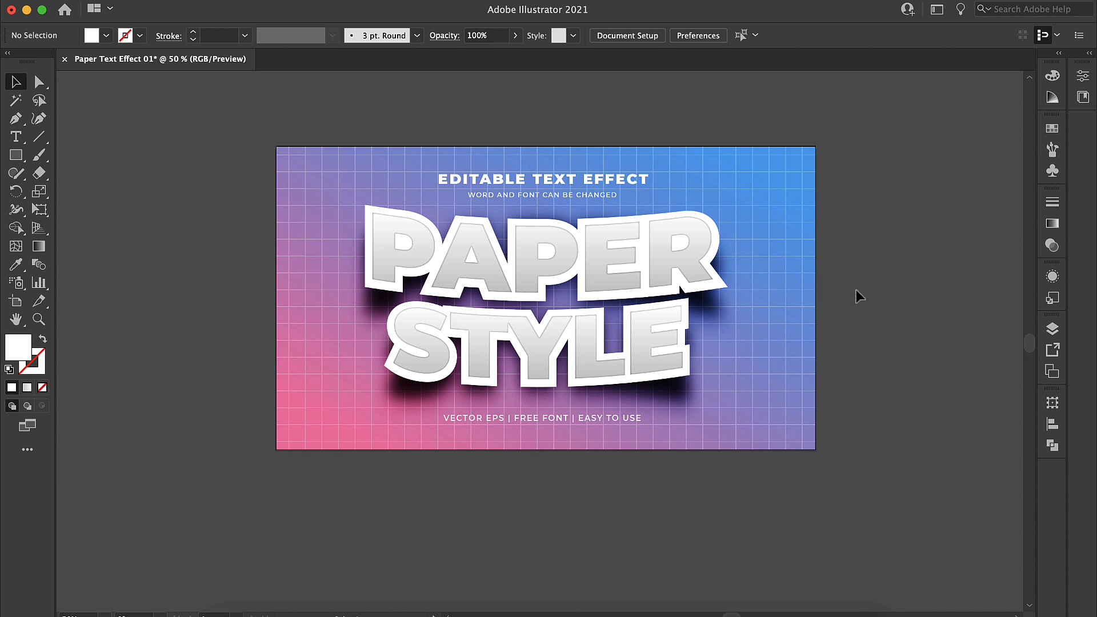
Align PAPER, STYLE and the three small text lines to a common horizontal center and deselect them
left_click(589, 341)
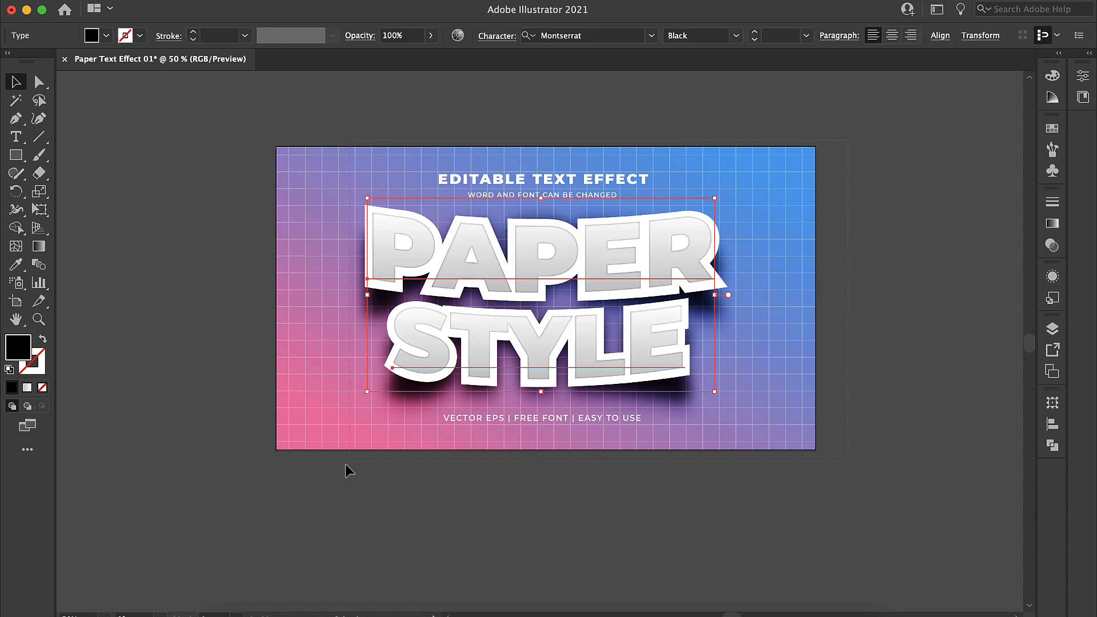
left_click_drag(350, 461, 350, 462)
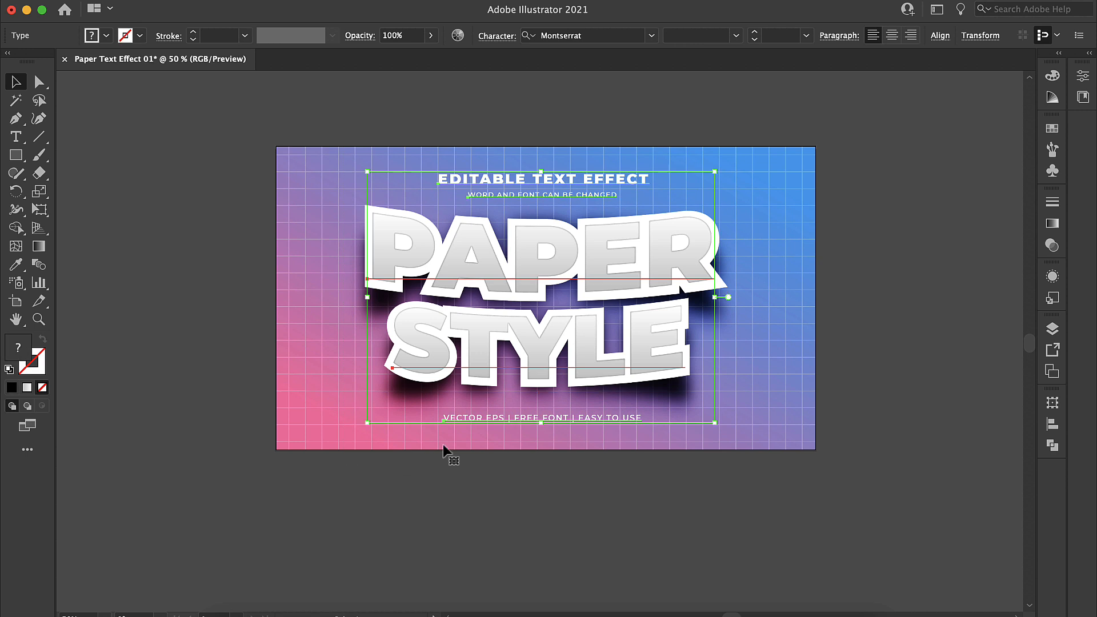
left_click(1049, 424)
left_click(891, 438)
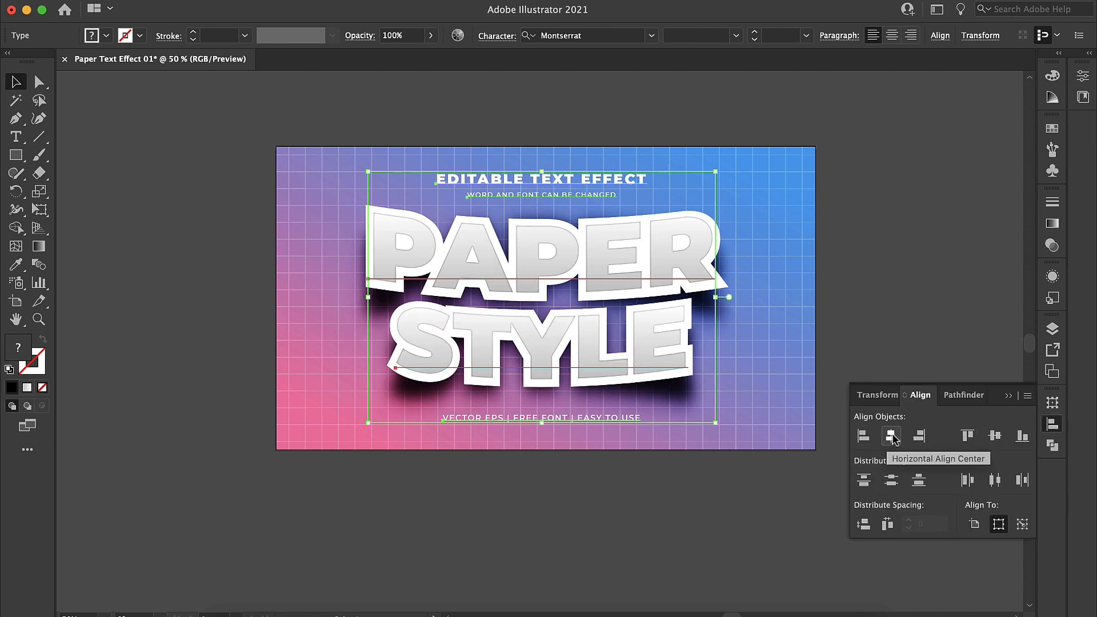
left_click(862, 280)
Save the document as Paper Text Effect 01.eps in Illustrator EPS format with Use Artboards enabled, keeping the Illustrator 2020 EPS version
left_click(113, 0)
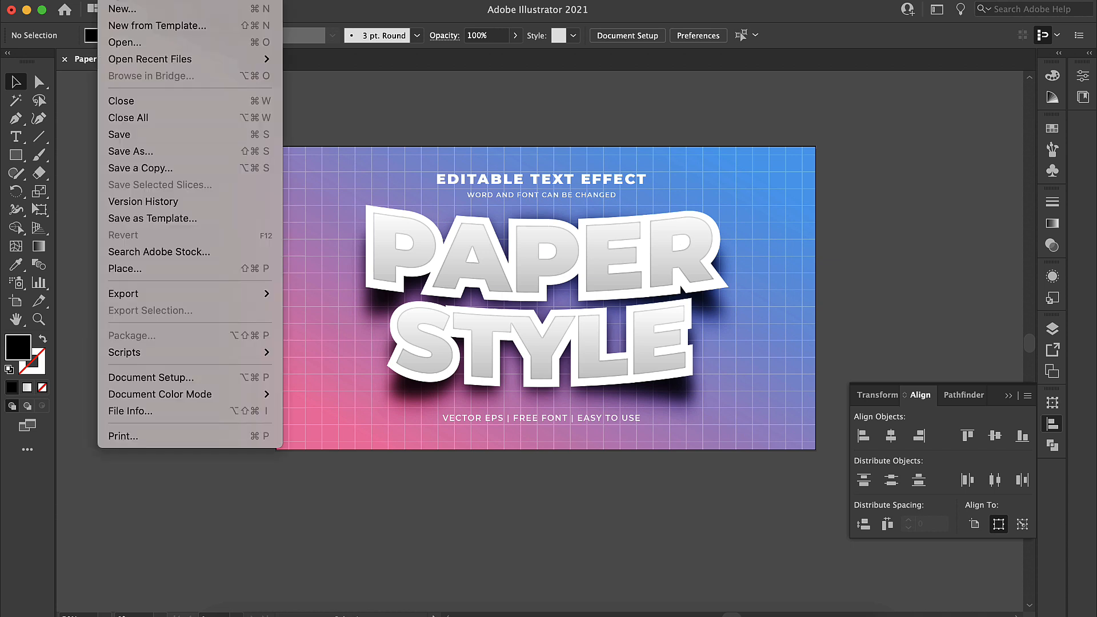
left_click(150, 137)
left_click(625, 455)
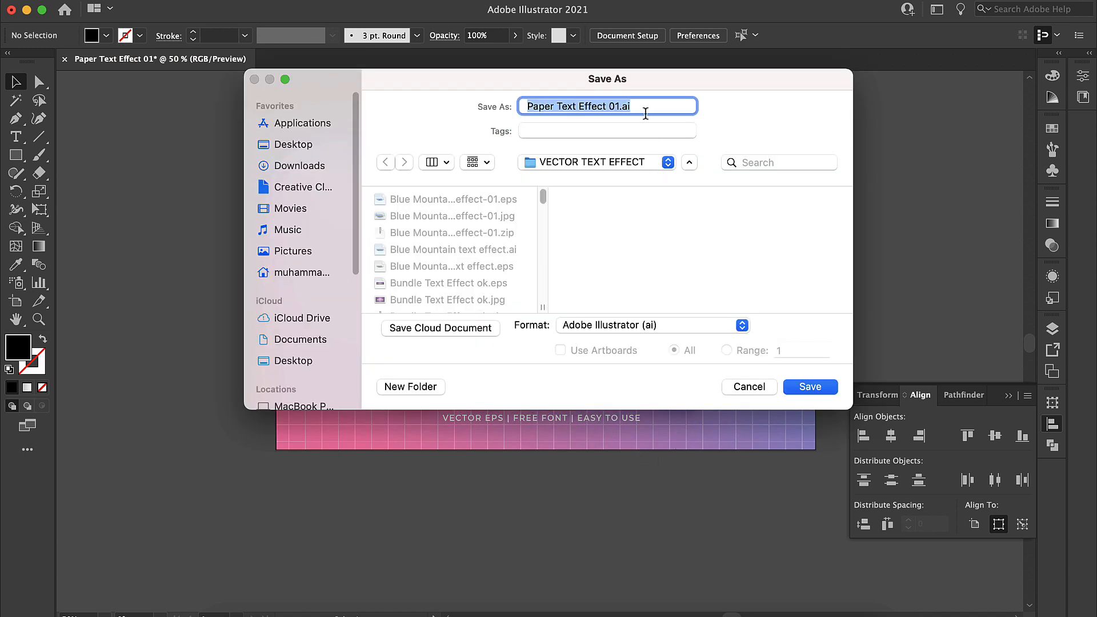
left_click(693, 325)
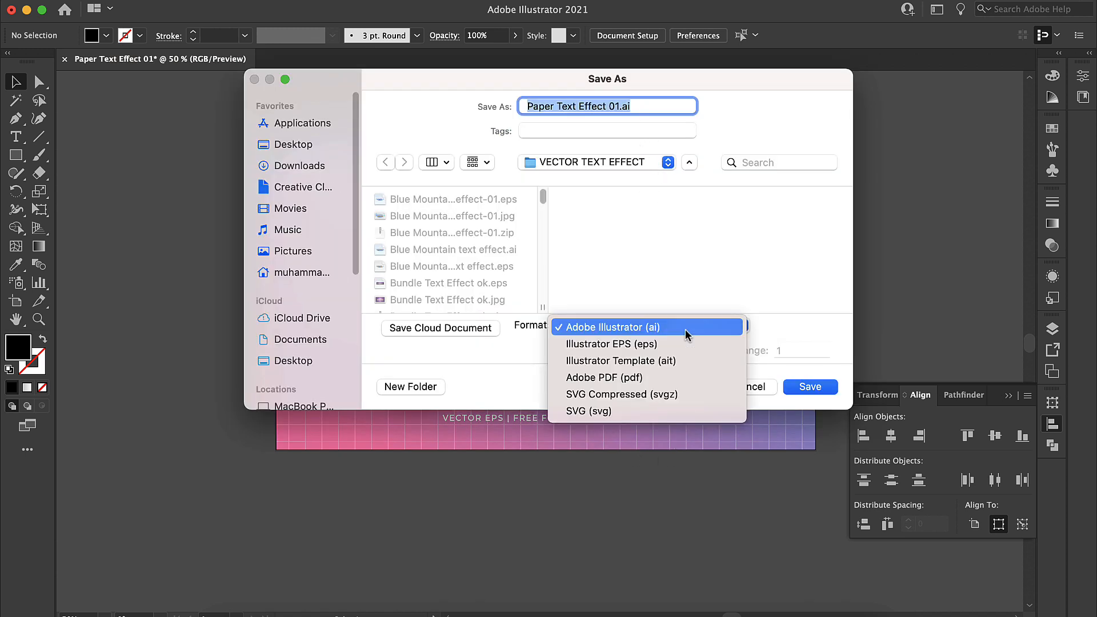
left_click(627, 344)
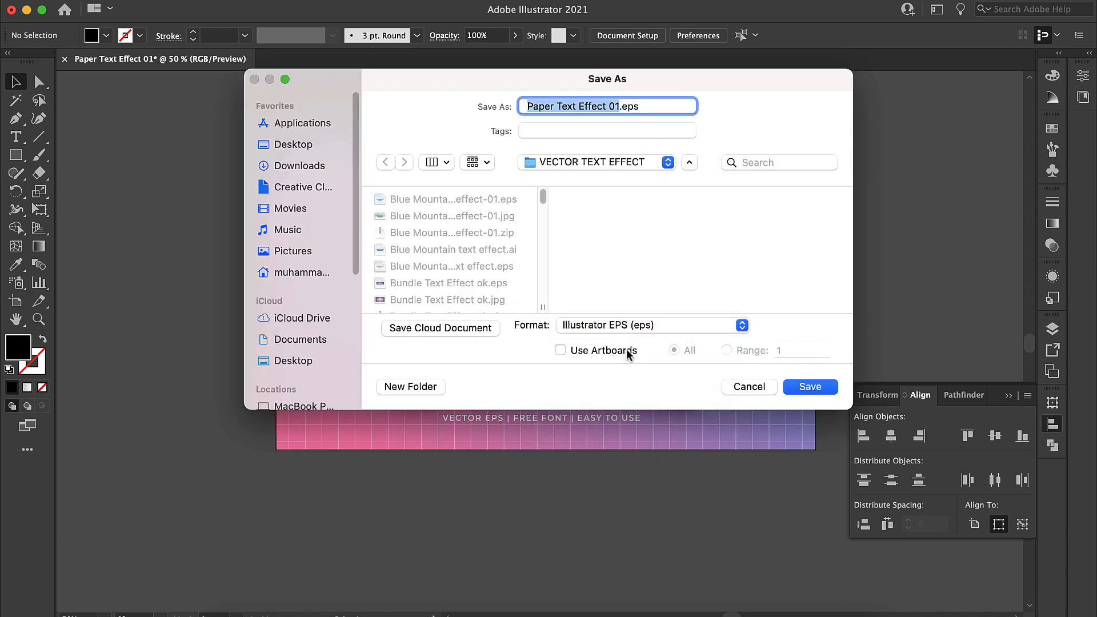
left_click(561, 350)
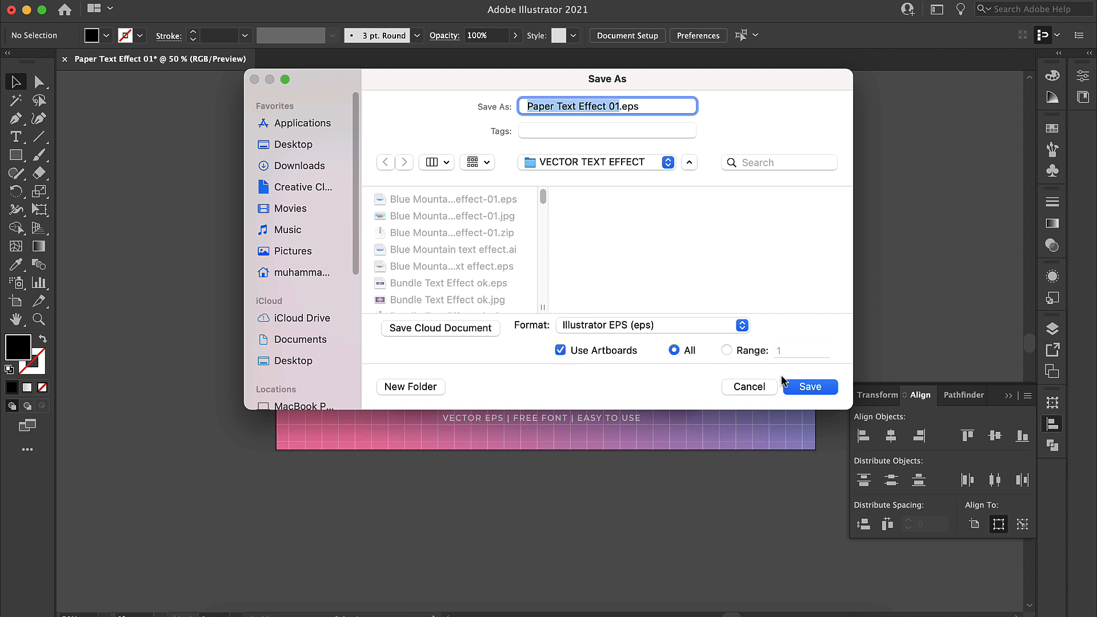
left_click(808, 388)
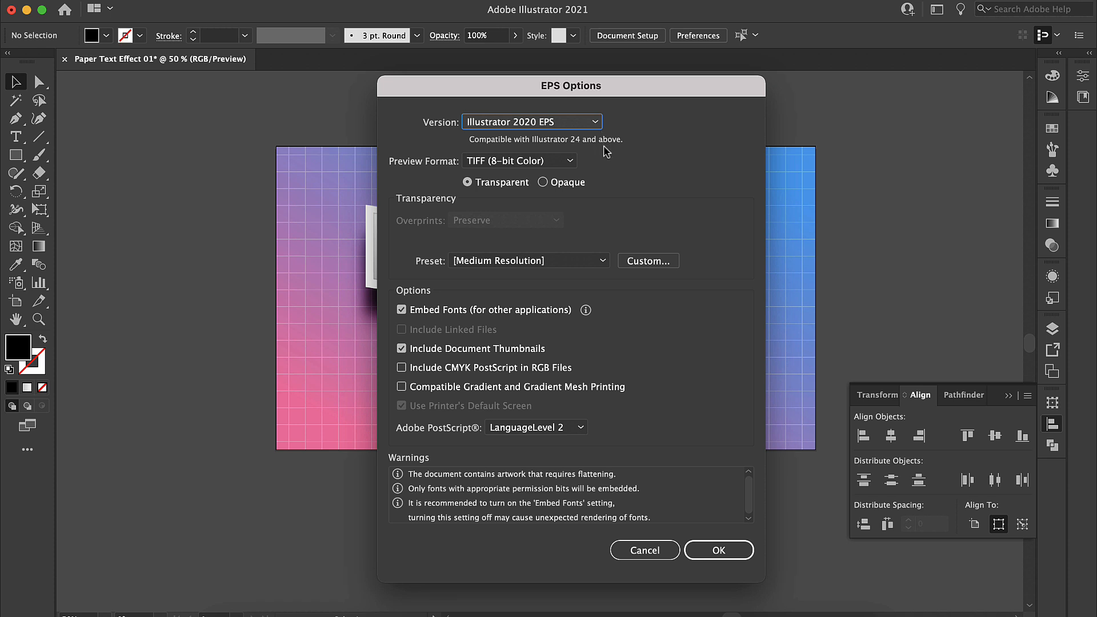
left_click(721, 550)
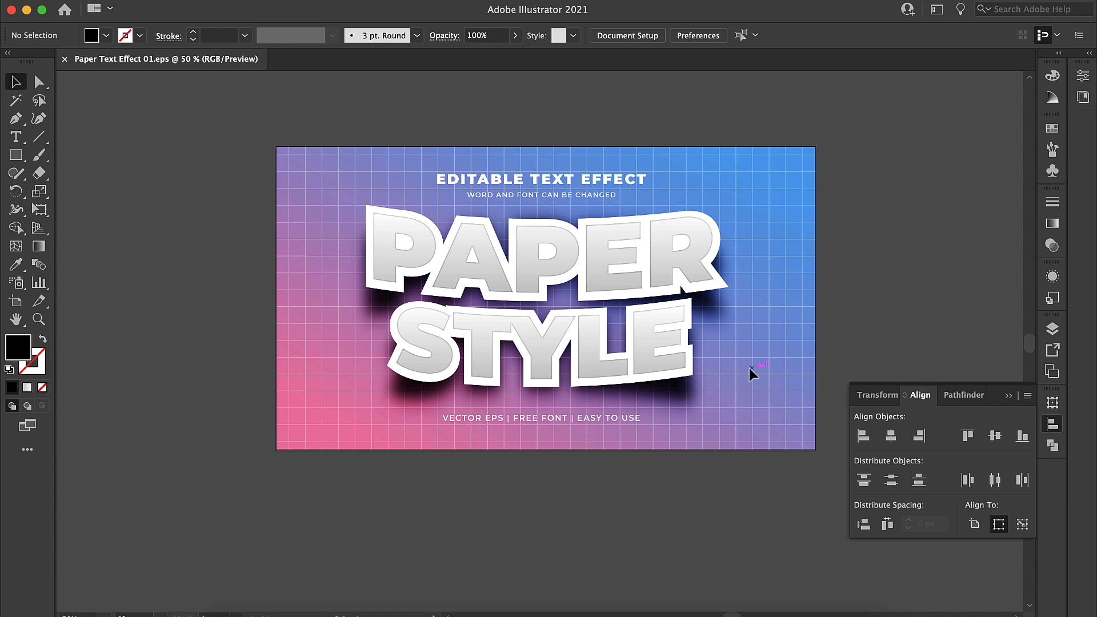
Store the paper effect of the word PAPER as a new graphic style and deselect the text
left_click(648, 279)
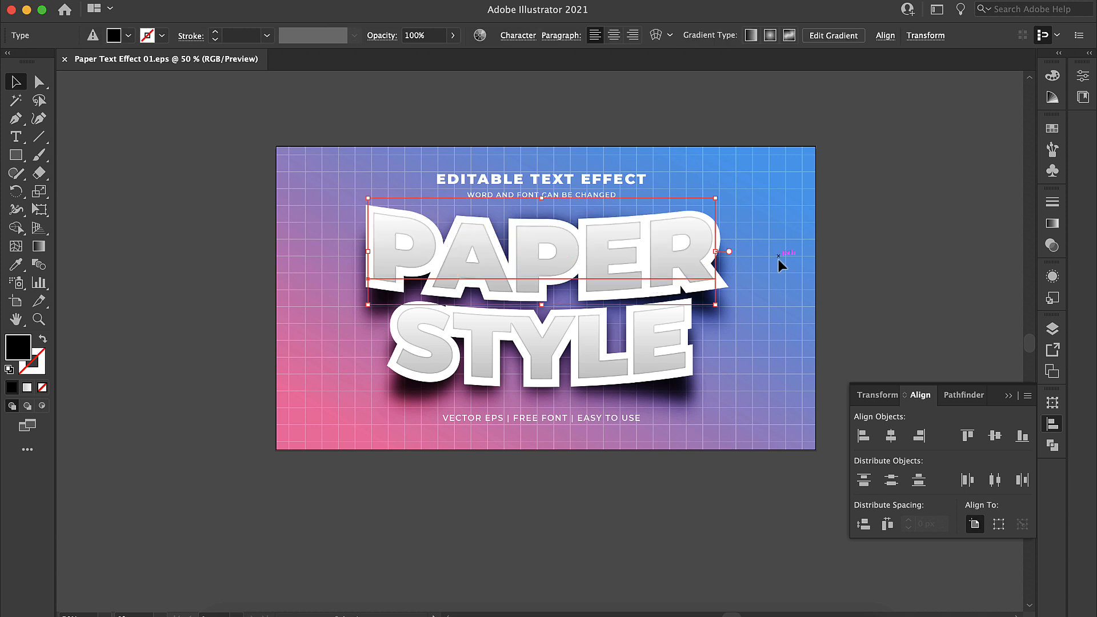
left_click(863, 237)
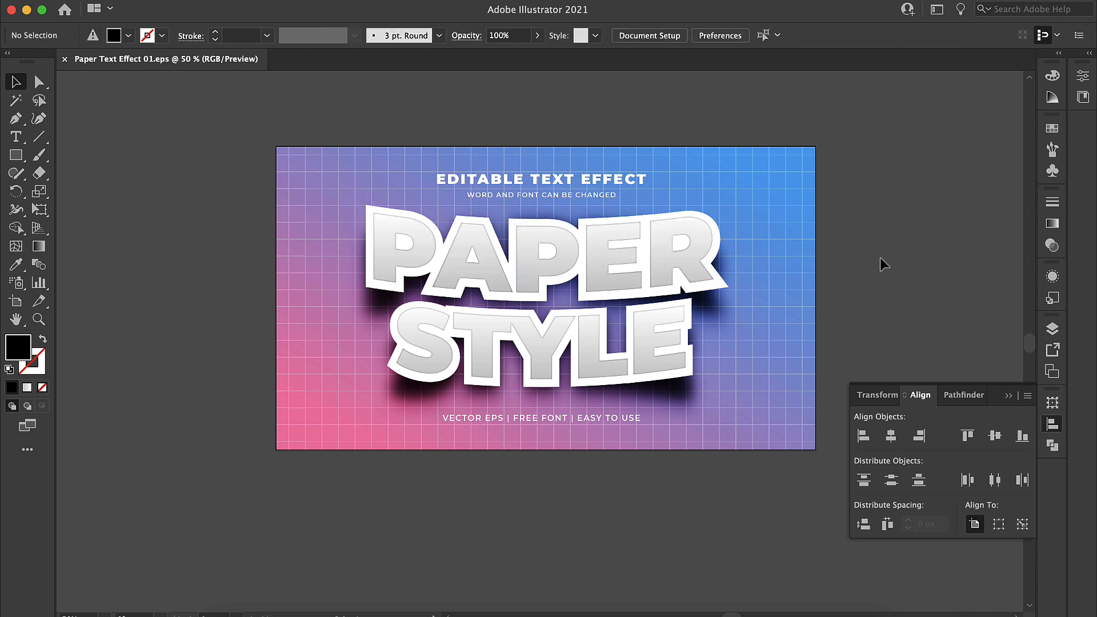
left_click(1051, 297)
left_click(575, 289)
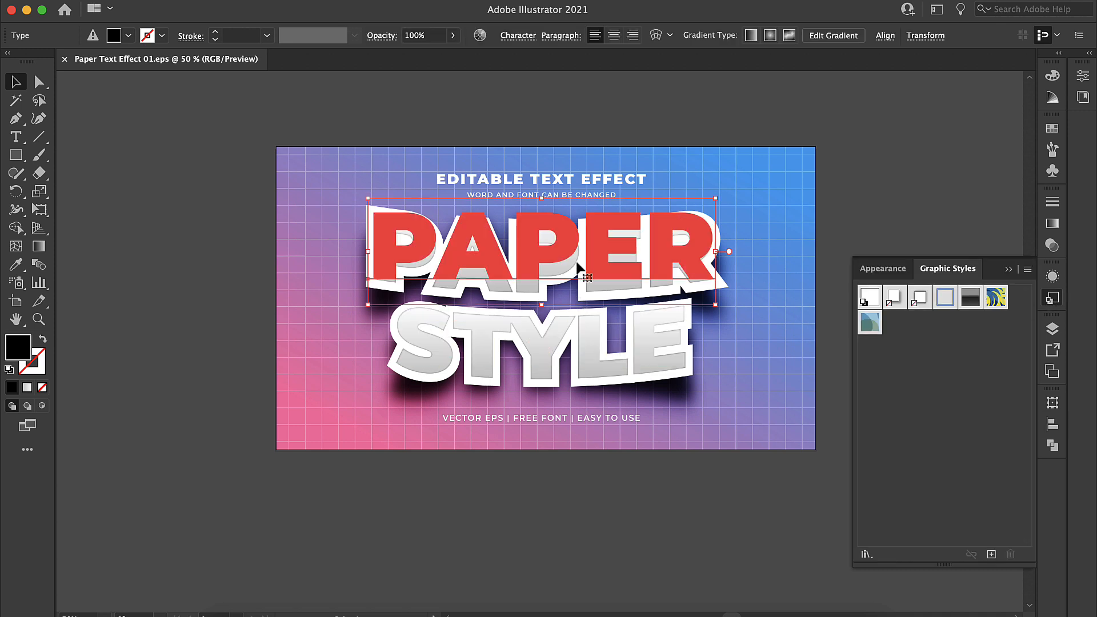
left_click(991, 555)
left_click(769, 530)
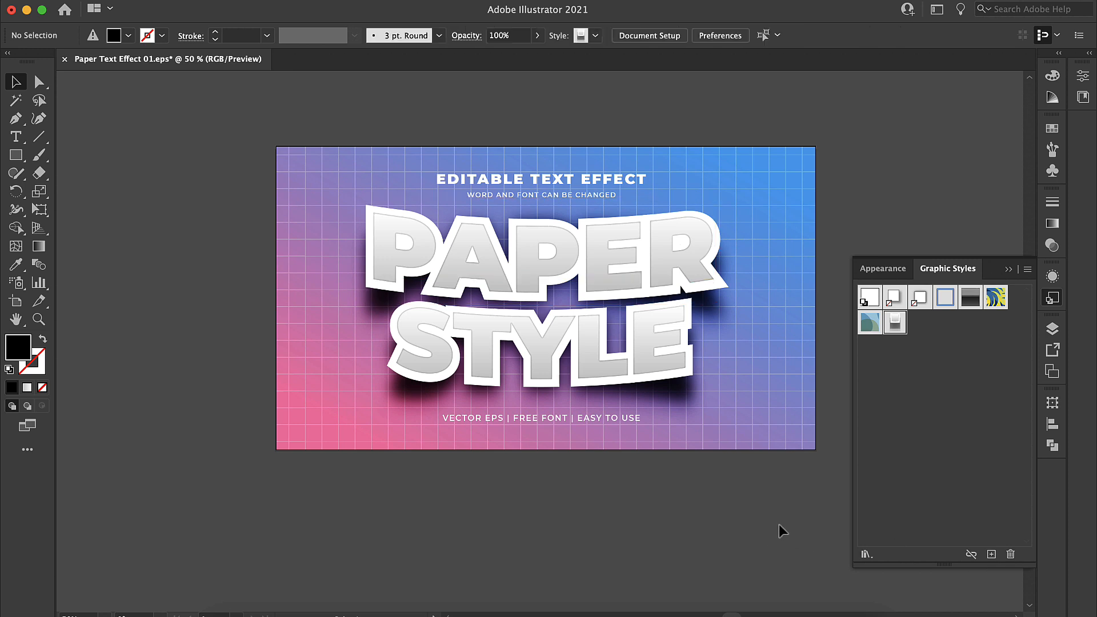
Add the word "KERTAS" above the artboard and enlarge it to about 122.08 pt
left_click_drag(894, 323, 672, 245)
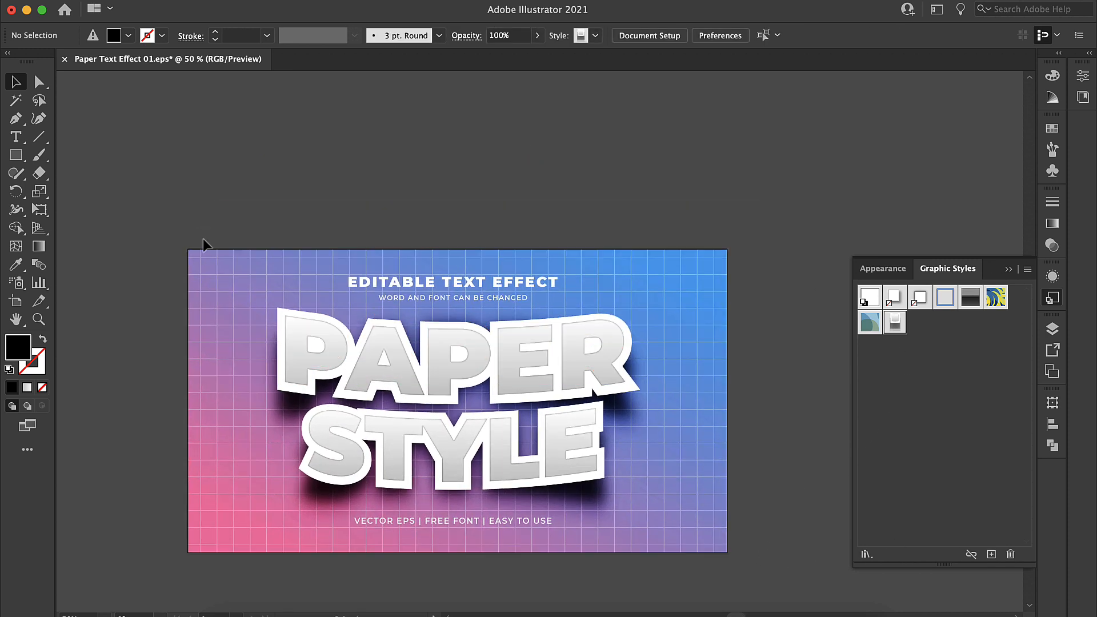
left_click(19, 138)
left_click(418, 159)
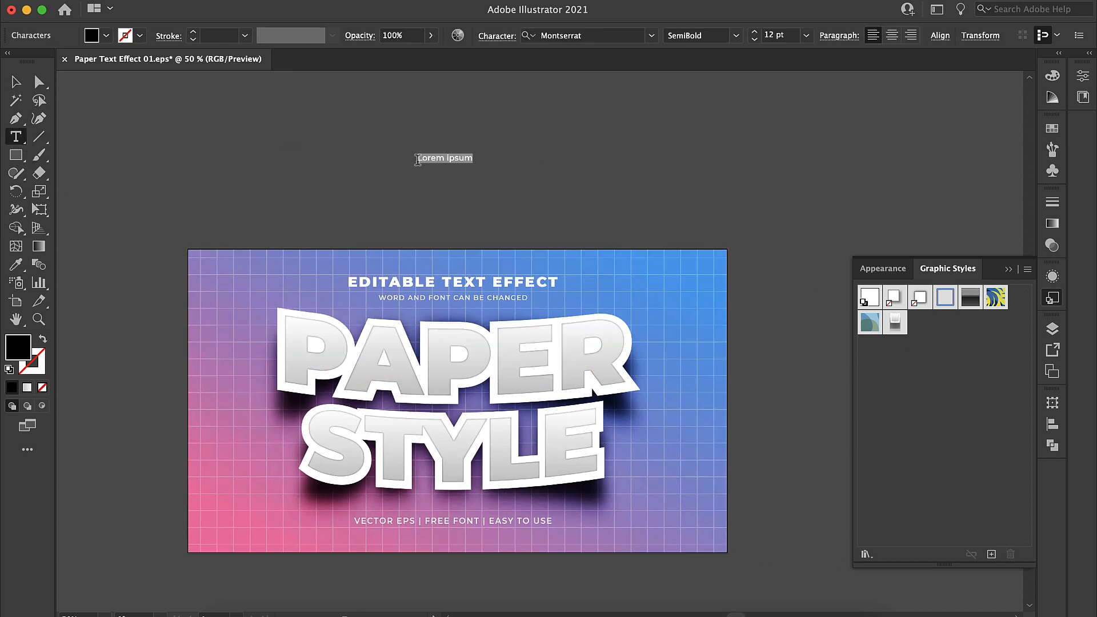
type("KERTAS")
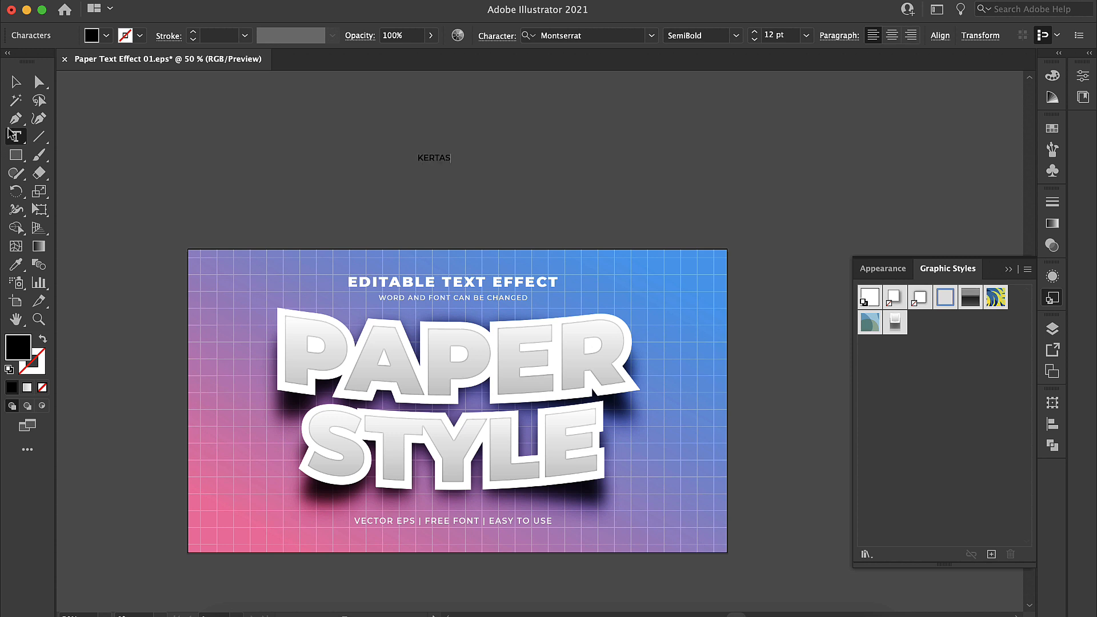
left_click(16, 81)
left_click_drag(457, 165, 760, 251)
Change KERTAS to the Oduda Bold font and enlarge it to about 151.89 pt, placed over the heading at the artboard's upper edge
left_click(651, 36)
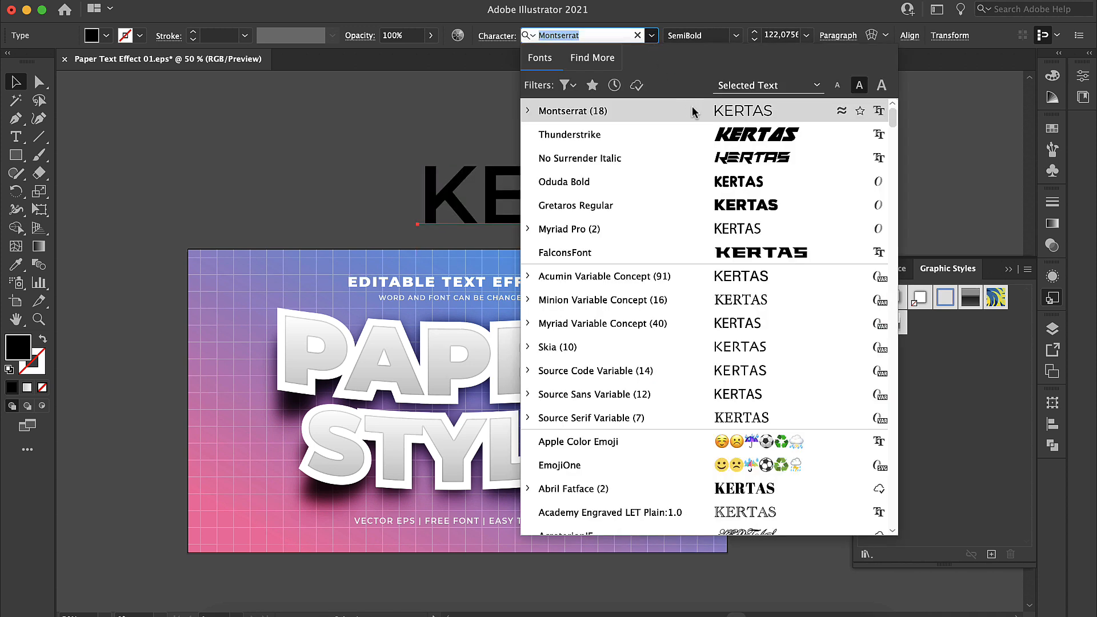
left_click(721, 182)
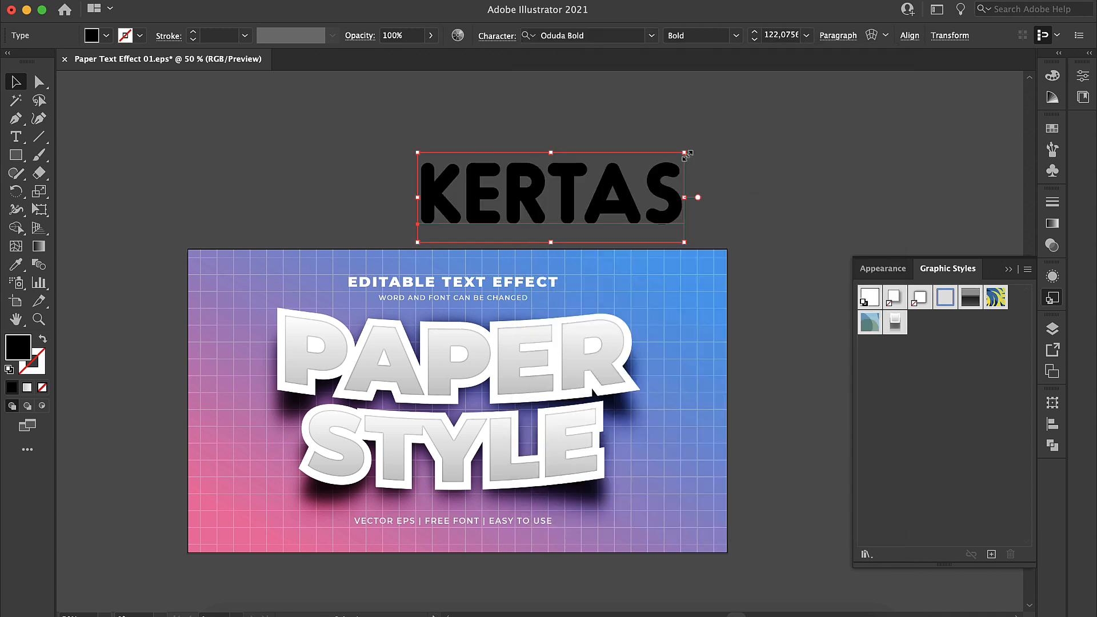
left_click_drag(683, 152, 749, 125)
left_click_drag(705, 185, 618, 278)
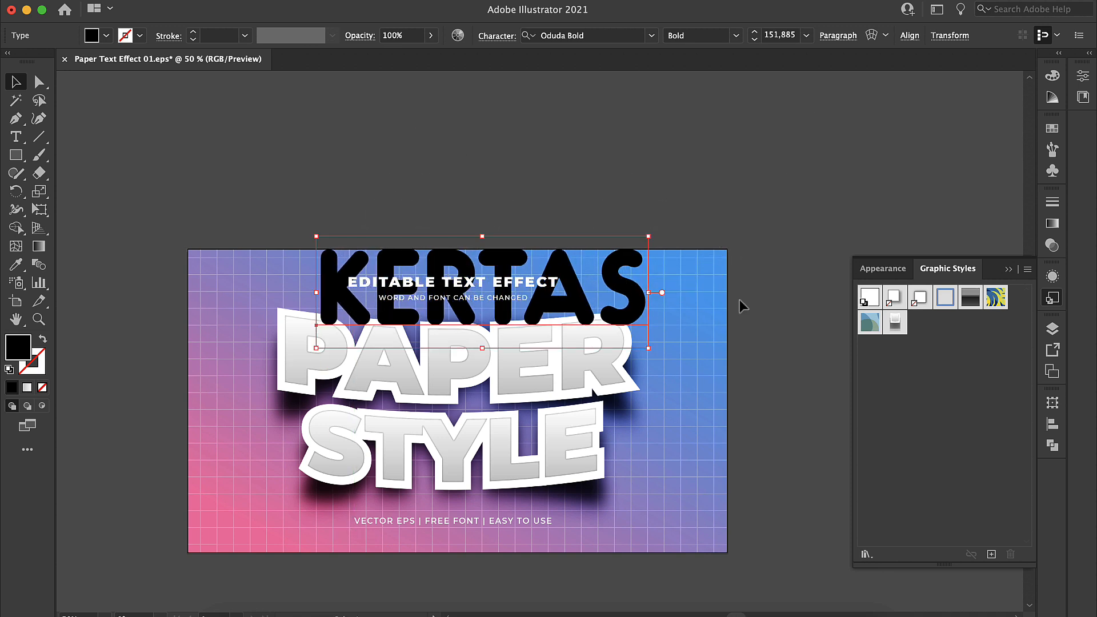
Apply the saved paper graphic style to KERTAS, shift the word slightly up and to the right, and deselect it
left_click(895, 324)
left_click_drag(638, 289, 684, 275)
left_click(781, 218)
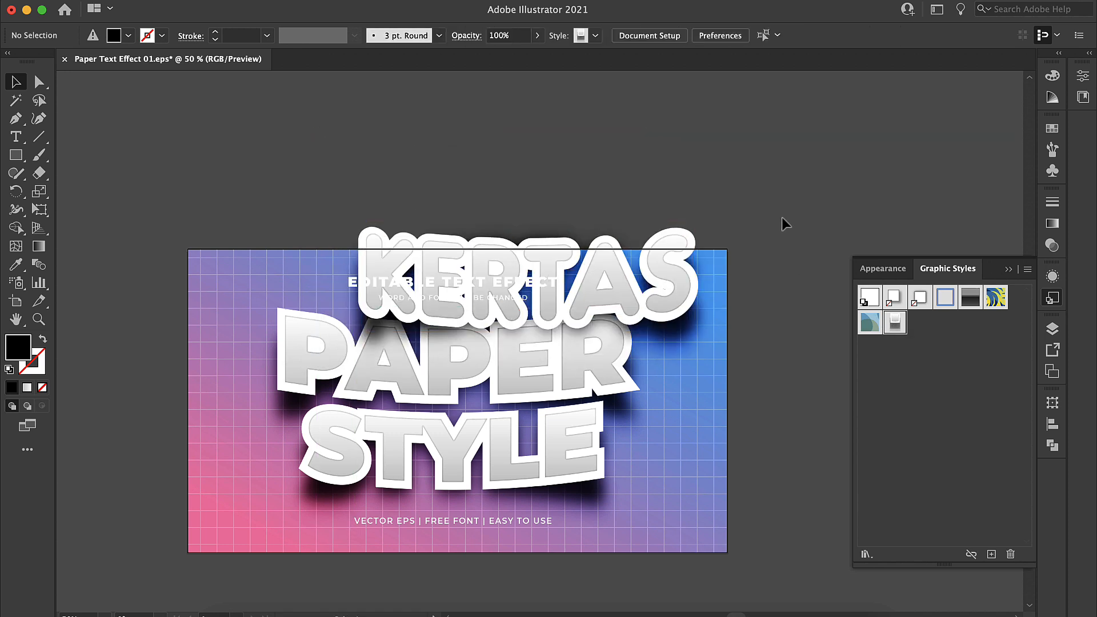
Delete the KERTAS sample word from the design
left_click(659, 281)
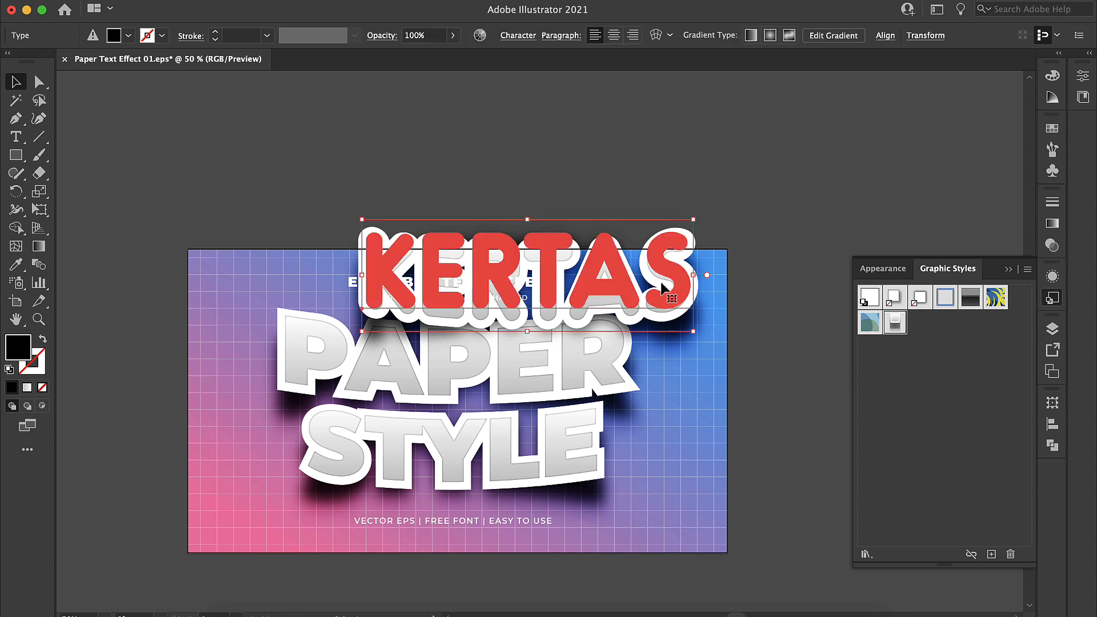
key("Delete")
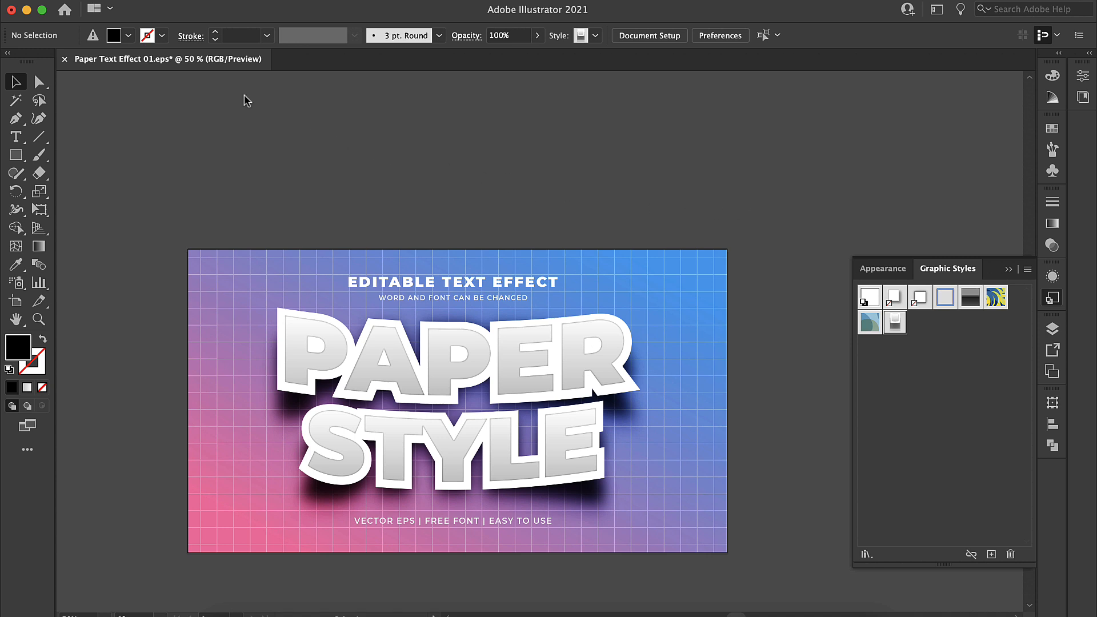
Export the artboard as the JPEG file Paper Text Effect 01.jpg, using artboards, RGB color, High quality 6 and 500 ppi resolution
left_click(121, 1)
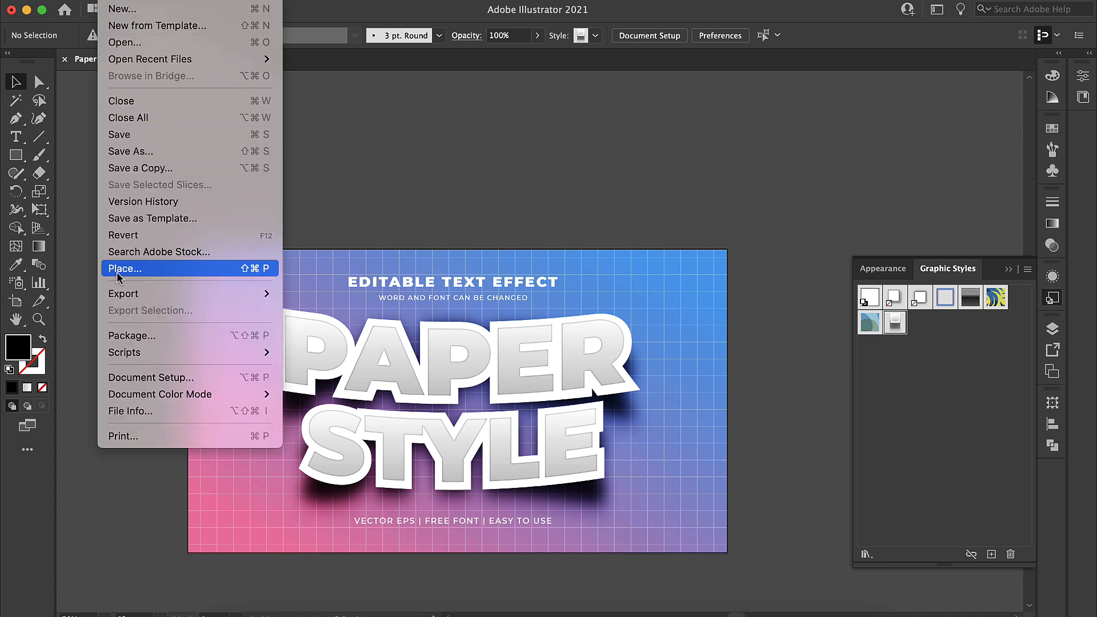
mouse_move(211, 293)
left_click(302, 312)
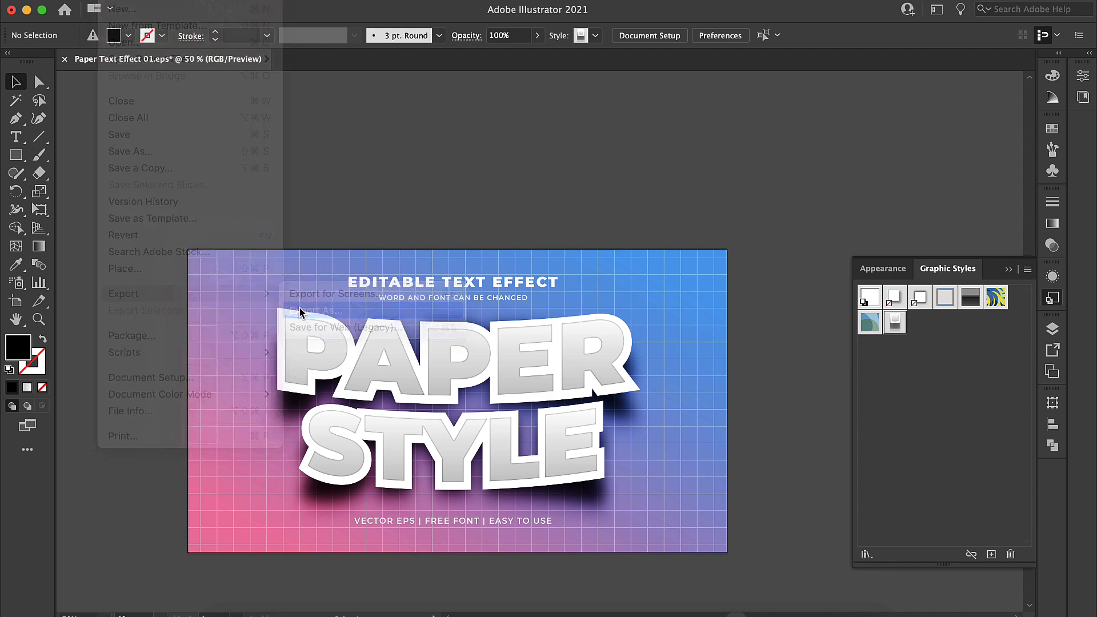
left_click(523, 327)
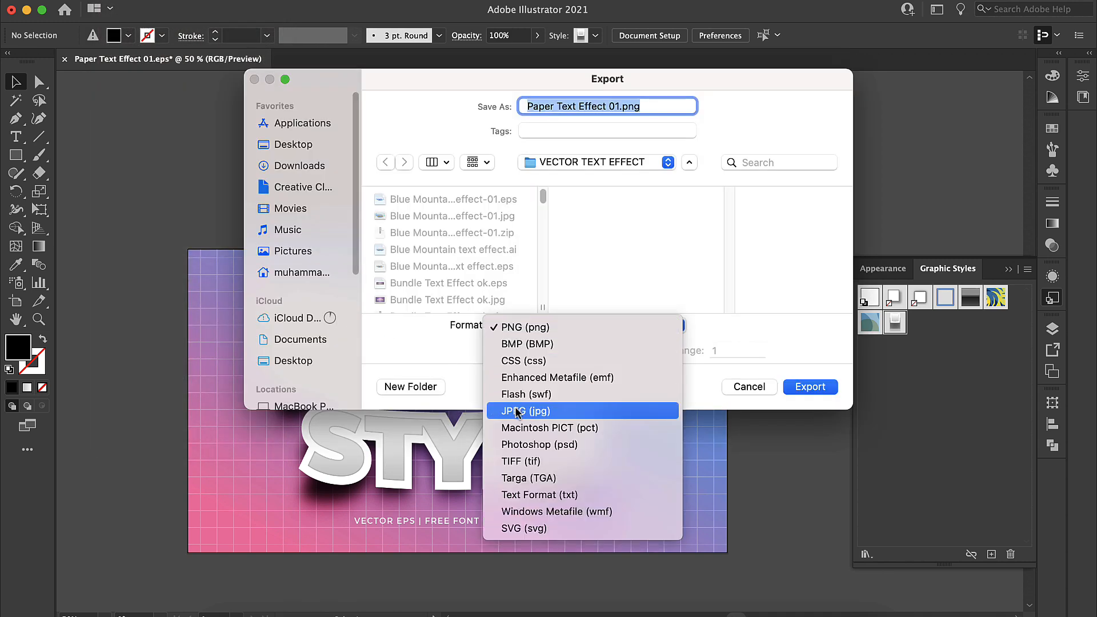
left_click(519, 411)
left_click(496, 350)
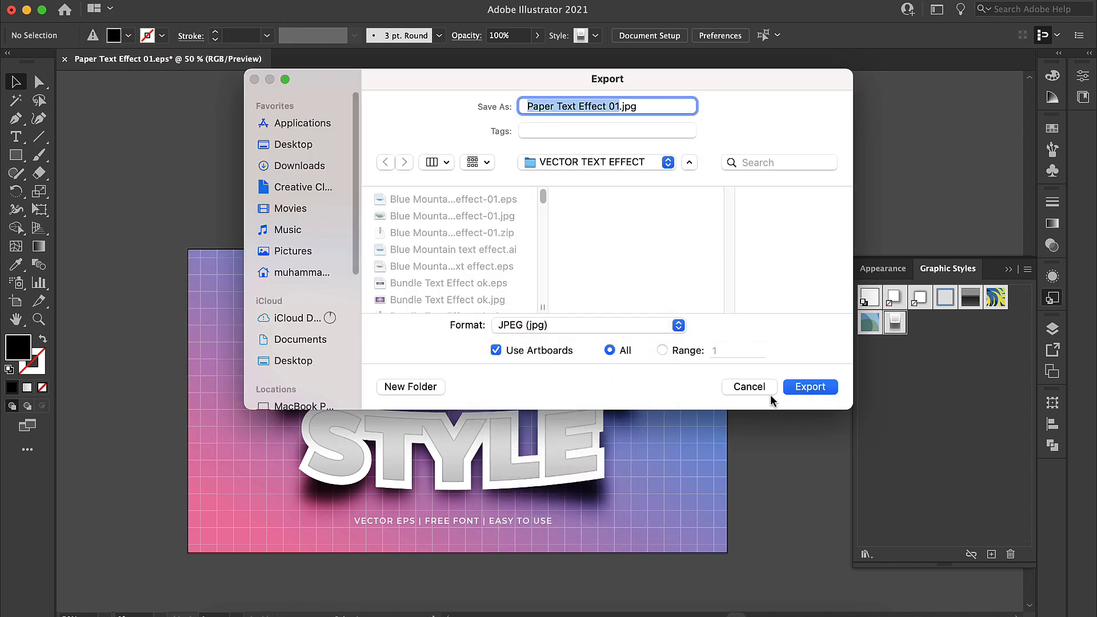
left_click(804, 388)
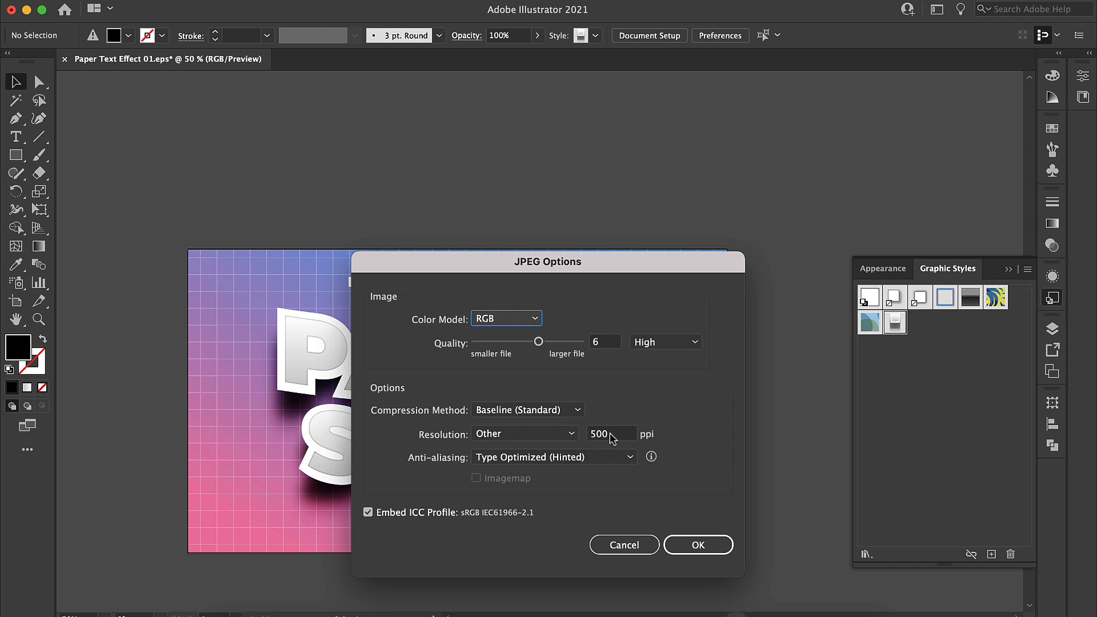
left_click(697, 544)
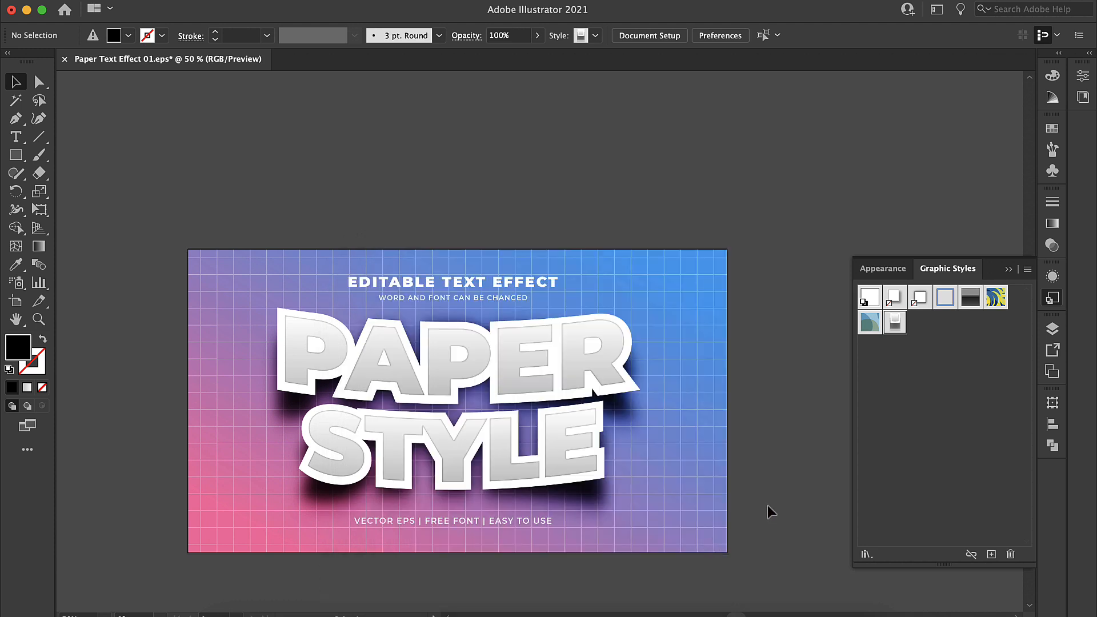
Collapse the Graphic Styles panel and center the finished artwork in the workspace for a final look
scroll(767, 505, "down", 2)
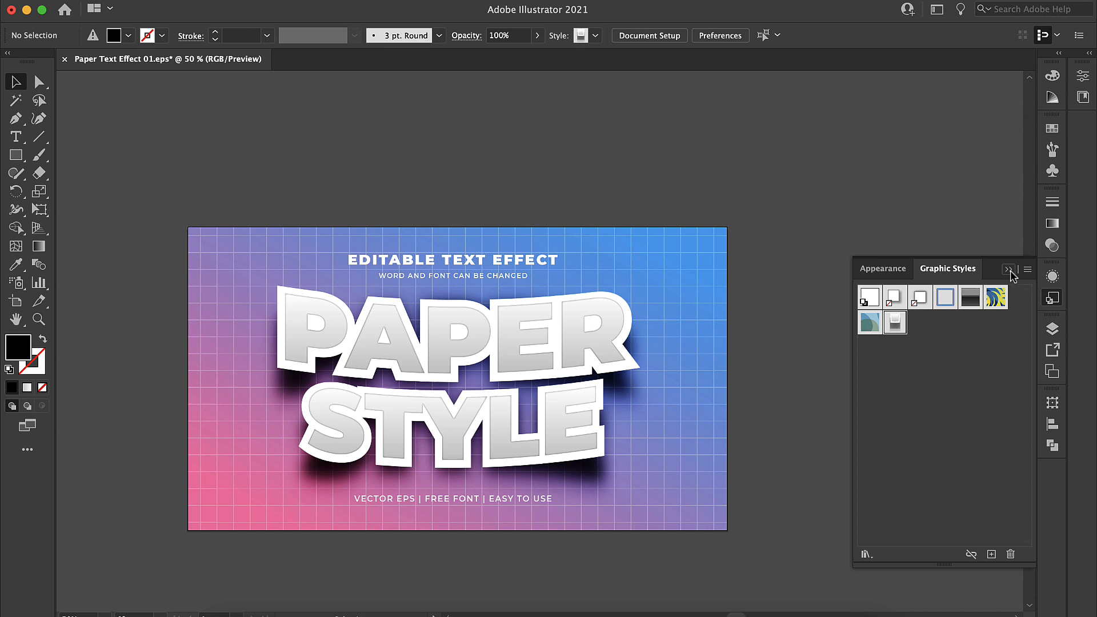
left_click(1008, 269)
left_click_drag(494, 343, 569, 306)
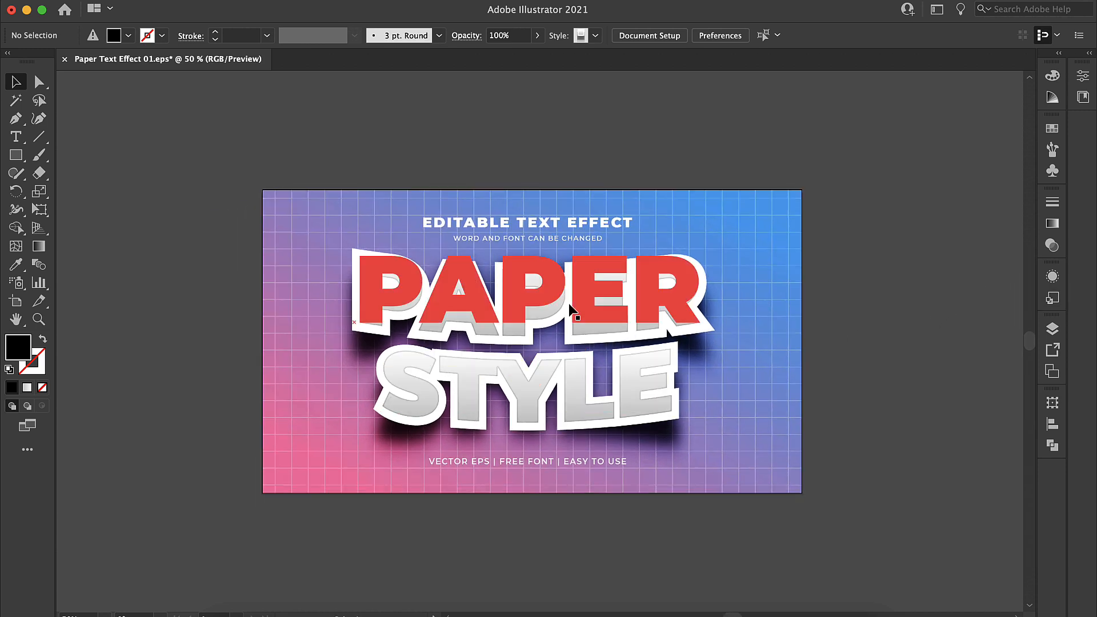